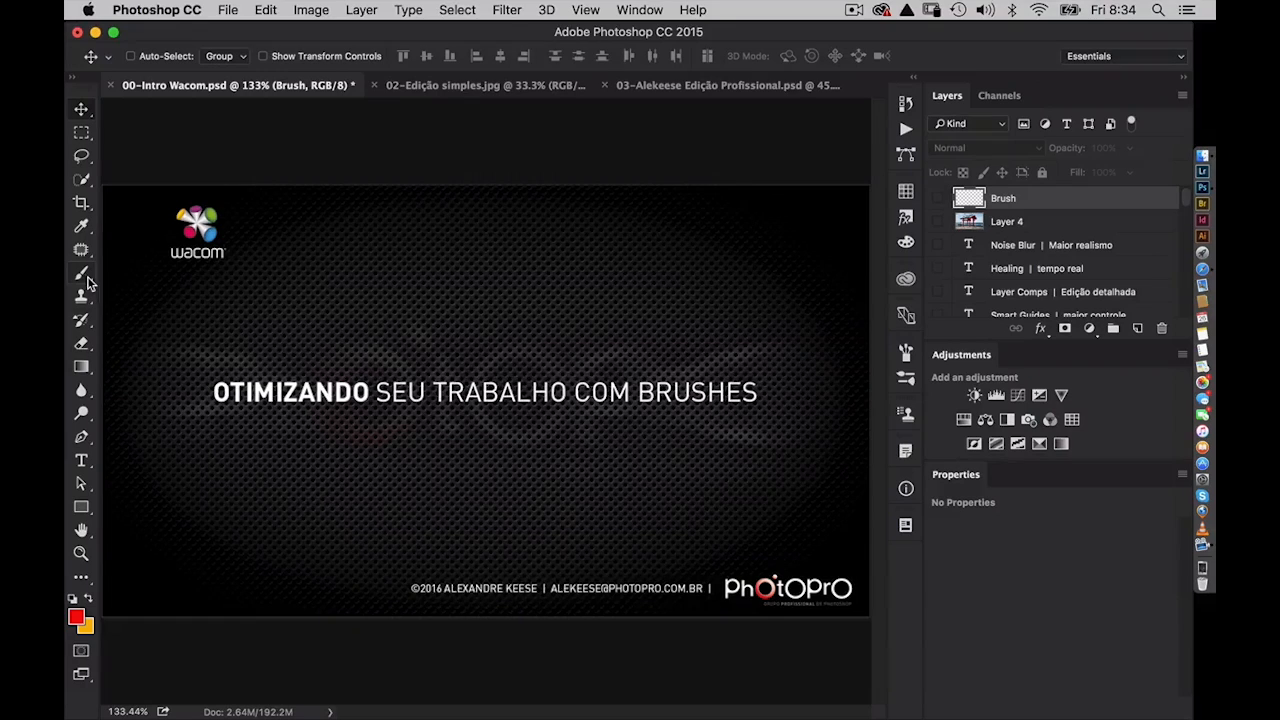
# - Show the Brush layer, and use the Brush tool to paint and undo a red test stroke across the slide
pyautogui.click(83, 274)
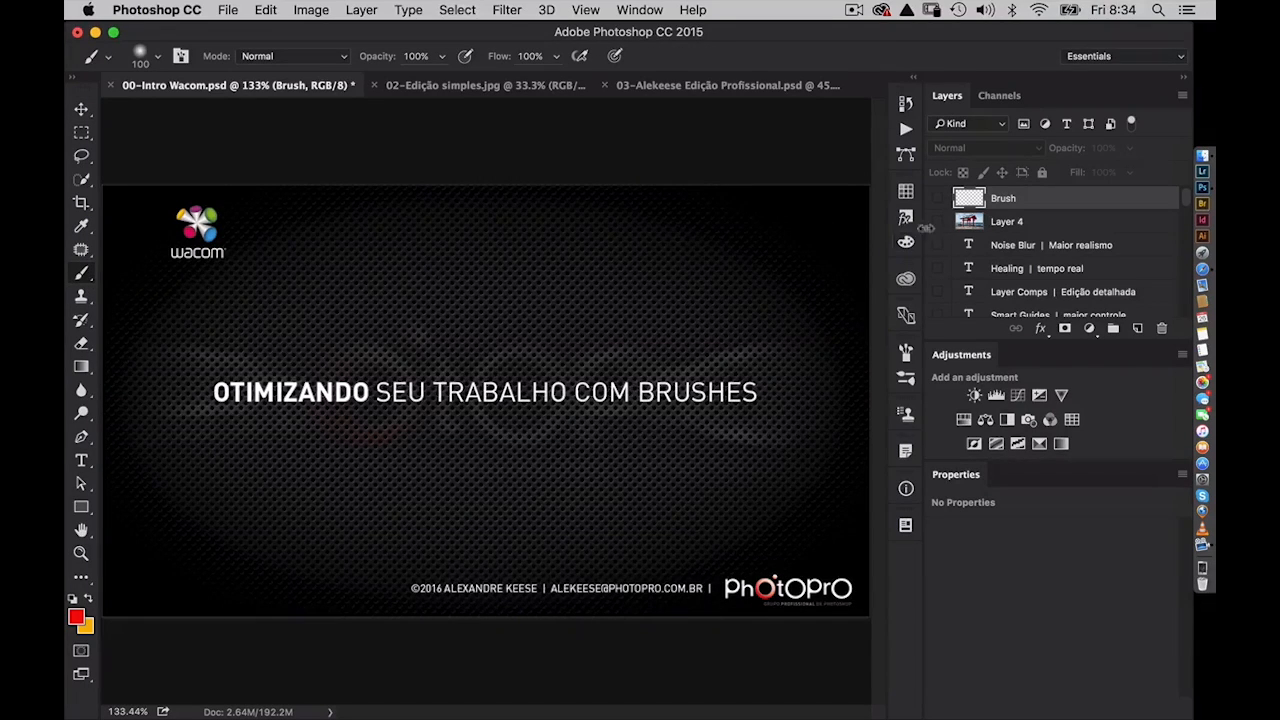
pyautogui.click(939, 199)
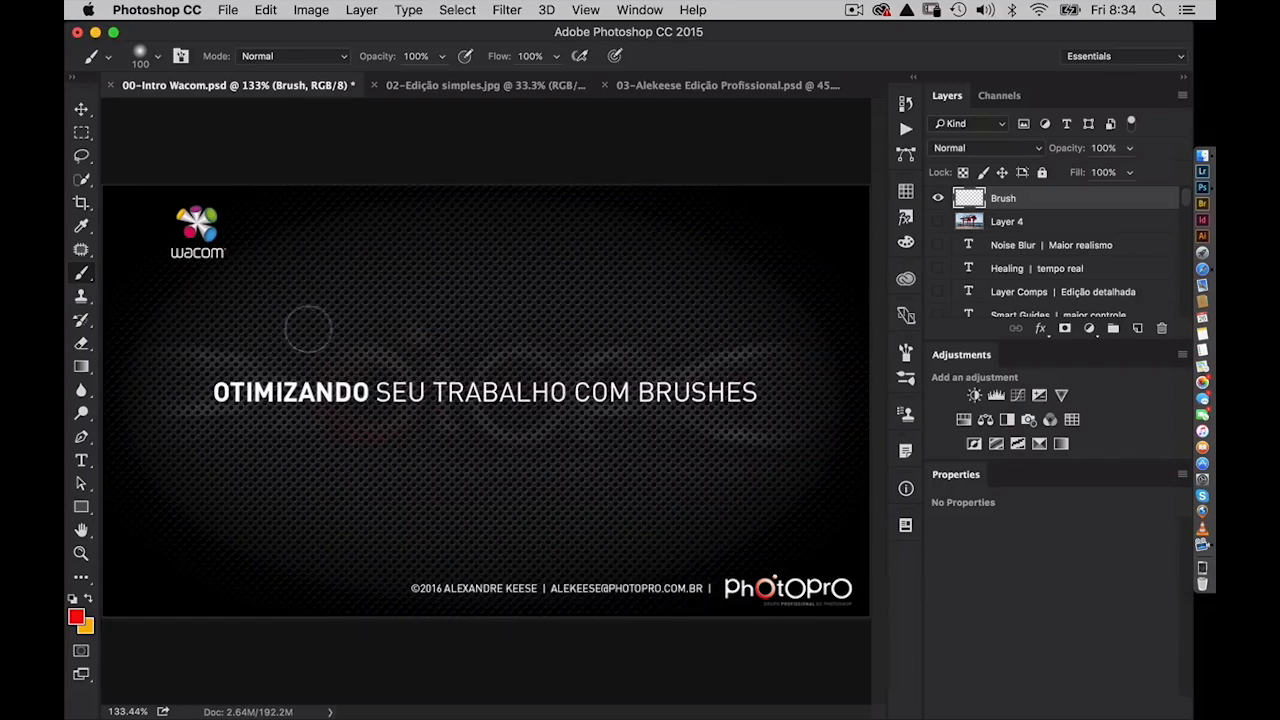
pyautogui.moveTo(200, 340)
pyautogui.mouseDown()
pyautogui.moveTo(373, 296)
pyautogui.moveTo(368, 412)
pyautogui.moveTo(431, 456)
pyautogui.moveTo(713, 329)
pyautogui.moveTo(790, 342)
pyautogui.mouseUp()
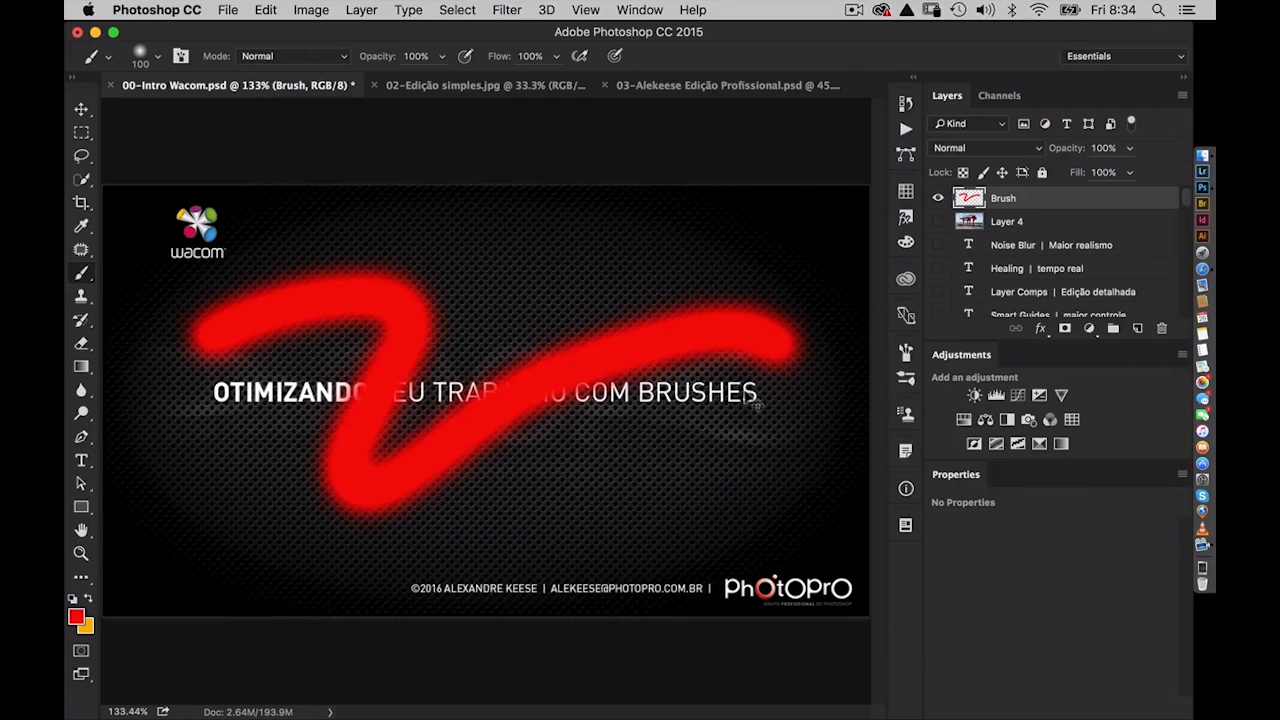
pyautogui.press('super+z')
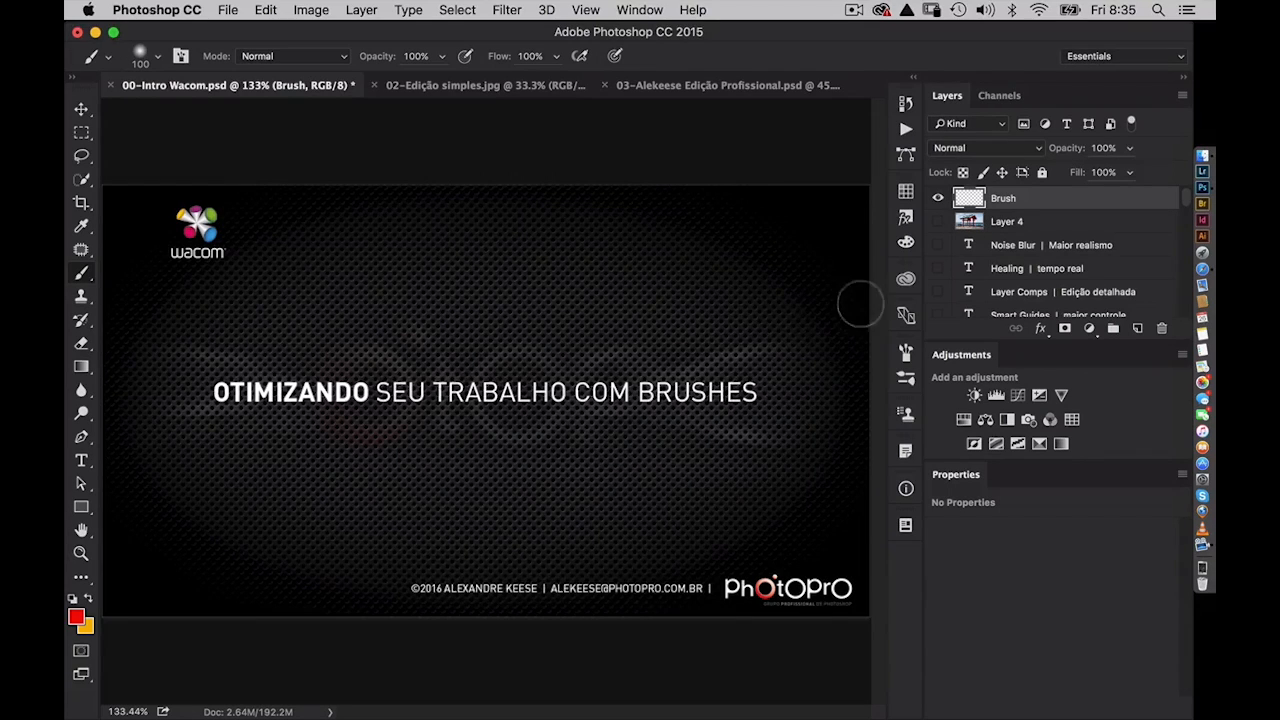
# - Turn on Shape Dynamics for the brush, keeping Pen Pressure as the size jitter control
pyautogui.click(905, 352)
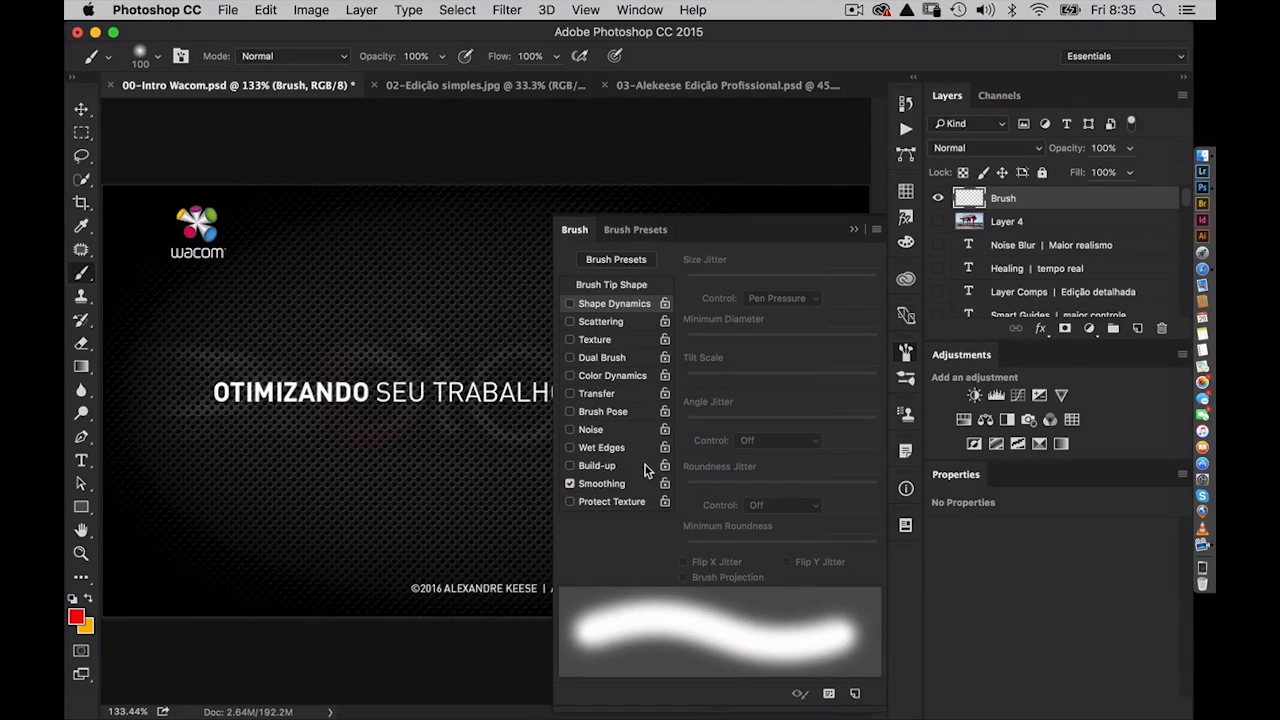
pyautogui.click(570, 304)
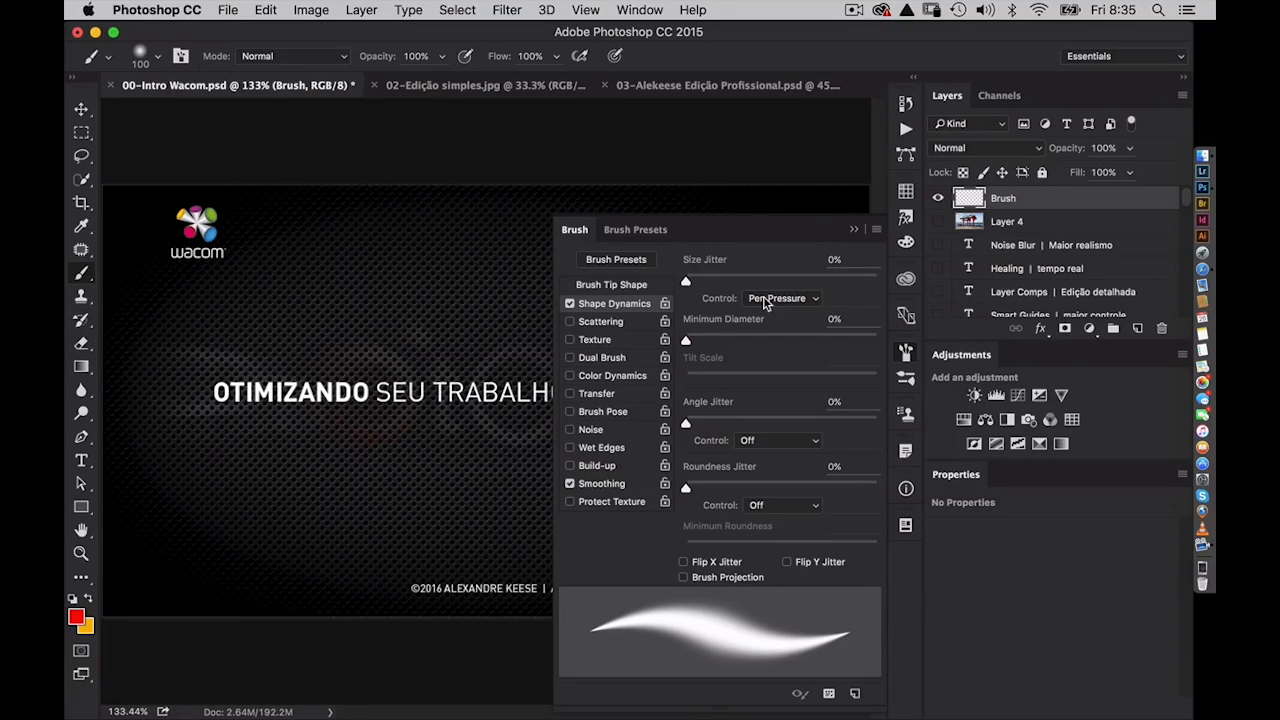
pyautogui.click(795, 298)
pyautogui.click(797, 297)
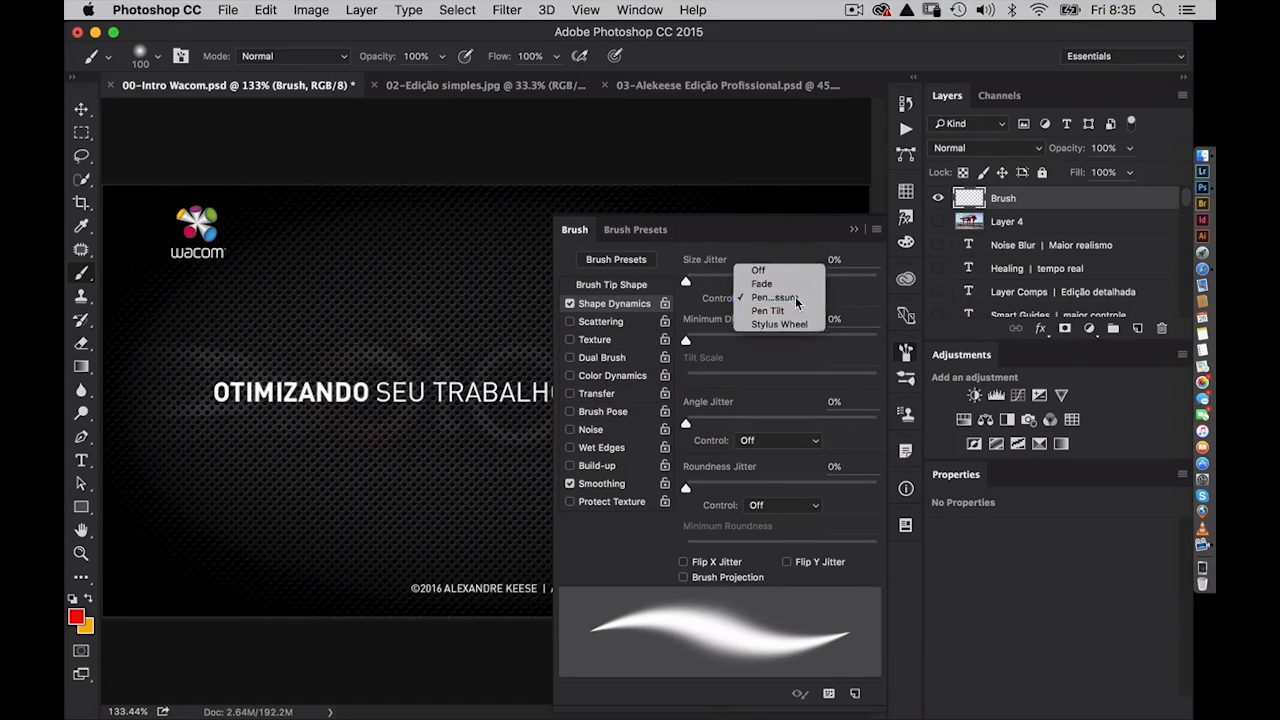
pyautogui.click(906, 355)
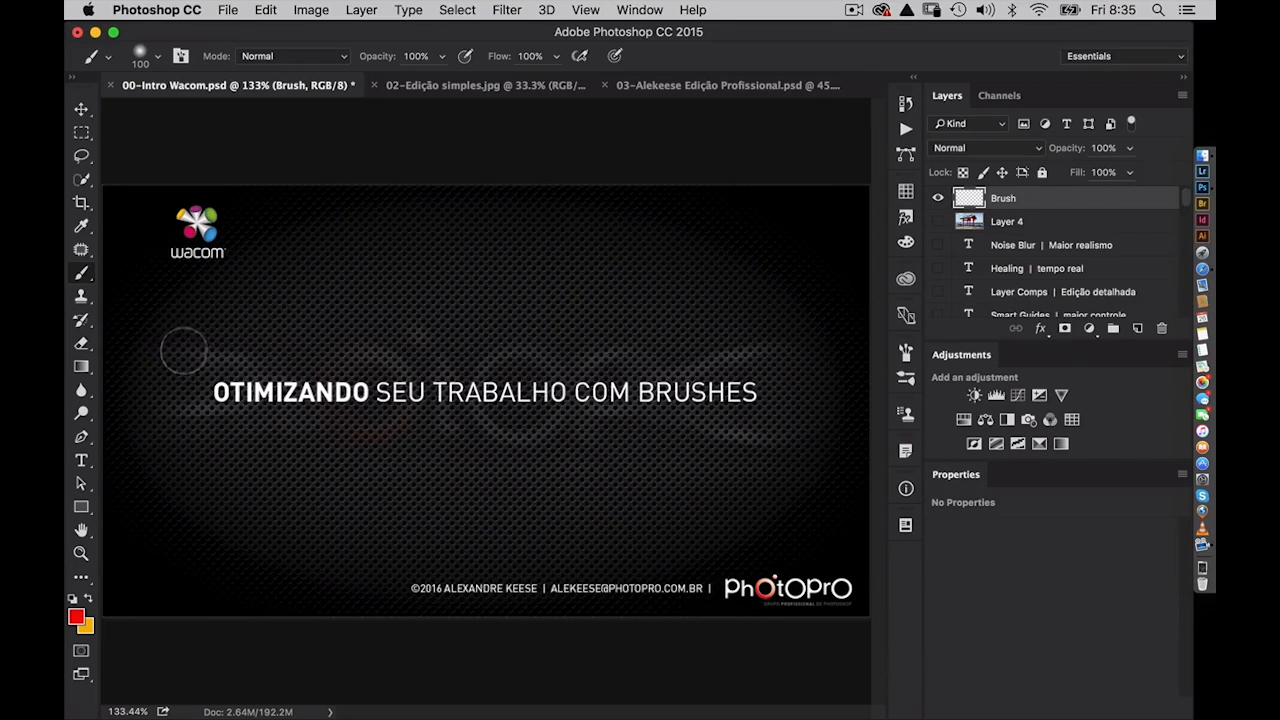
# - Paint several red test strokes of varying pen pressure across the slide title, undoing each one
pyautogui.moveTo(184, 348)
pyautogui.mouseDown()
pyautogui.moveTo(308, 316)
pyautogui.moveTo(390, 453)
pyautogui.moveTo(484, 453)
pyautogui.moveTo(745, 292)
pyautogui.moveTo(795, 291)
pyautogui.mouseUp()
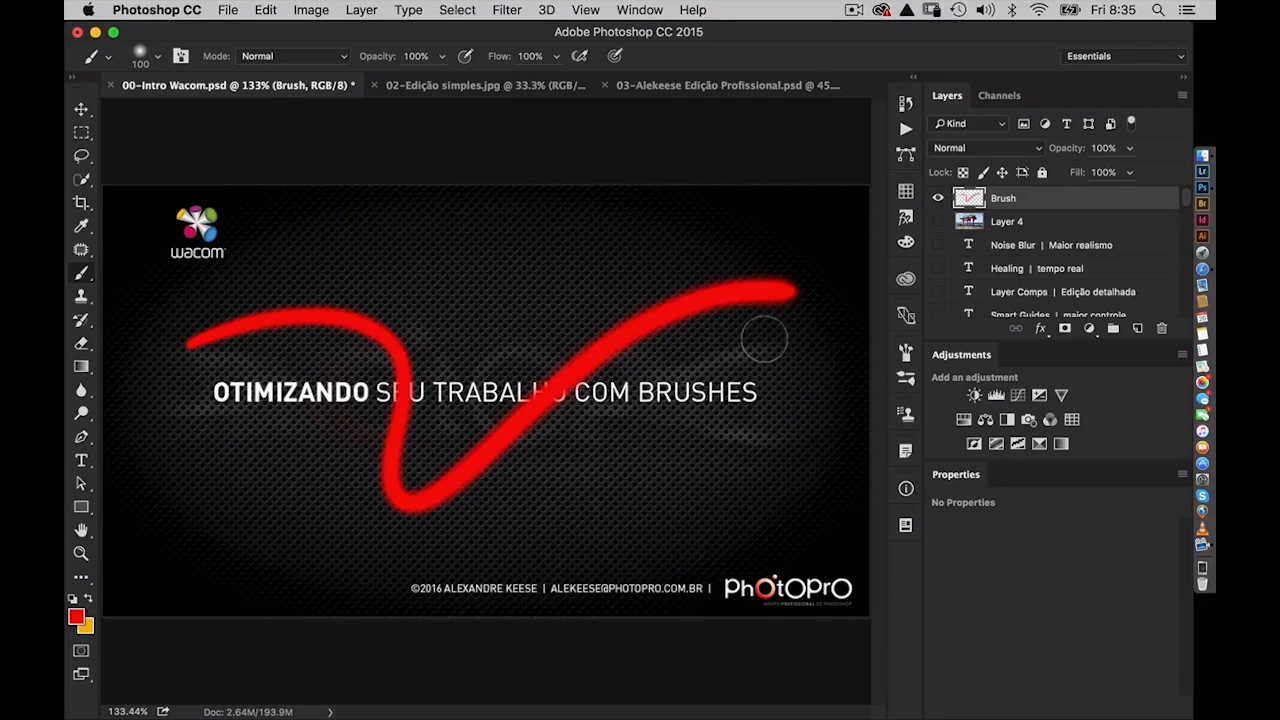
pyautogui.press('super+z')
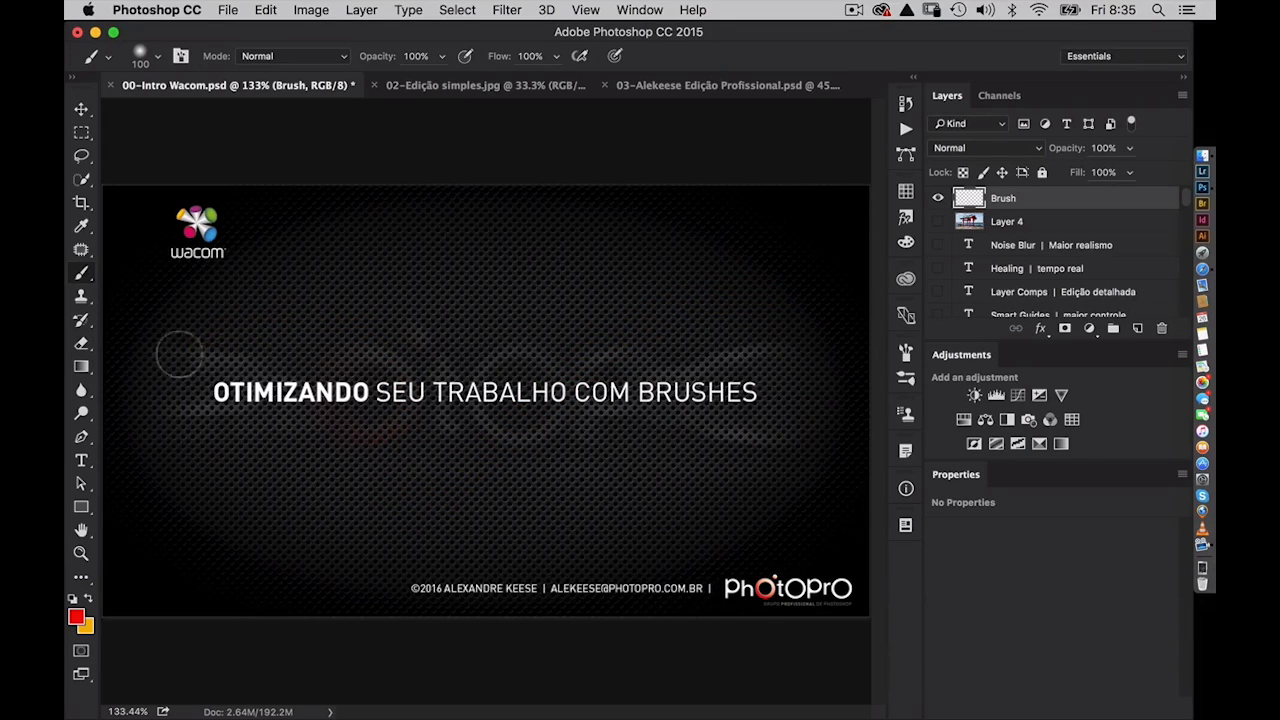
pyautogui.moveTo(177, 353)
pyautogui.mouseDown()
pyautogui.moveTo(262, 306)
pyautogui.moveTo(334, 307)
pyautogui.moveTo(356, 326)
pyautogui.moveTo(373, 442)
pyautogui.moveTo(396, 472)
pyautogui.moveTo(440, 462)
pyautogui.moveTo(501, 335)
pyautogui.moveTo(548, 310)
pyautogui.moveTo(588, 359)
pyautogui.moveTo(567, 444)
pyautogui.moveTo(596, 472)
pyautogui.moveTo(646, 435)
pyautogui.moveTo(680, 282)
pyautogui.moveTo(737, 250)
pyautogui.moveTo(758, 287)
pyautogui.moveTo(737, 368)
pyautogui.moveTo(740, 424)
pyautogui.moveTo(779, 453)
pyautogui.moveTo(761, 496)
pyautogui.moveTo(673, 546)
pyautogui.moveTo(612, 550)
pyautogui.moveTo(548, 527)
pyautogui.moveTo(487, 541)
pyautogui.moveTo(406, 528)
pyautogui.mouseUp()
pyautogui.press('super+z')
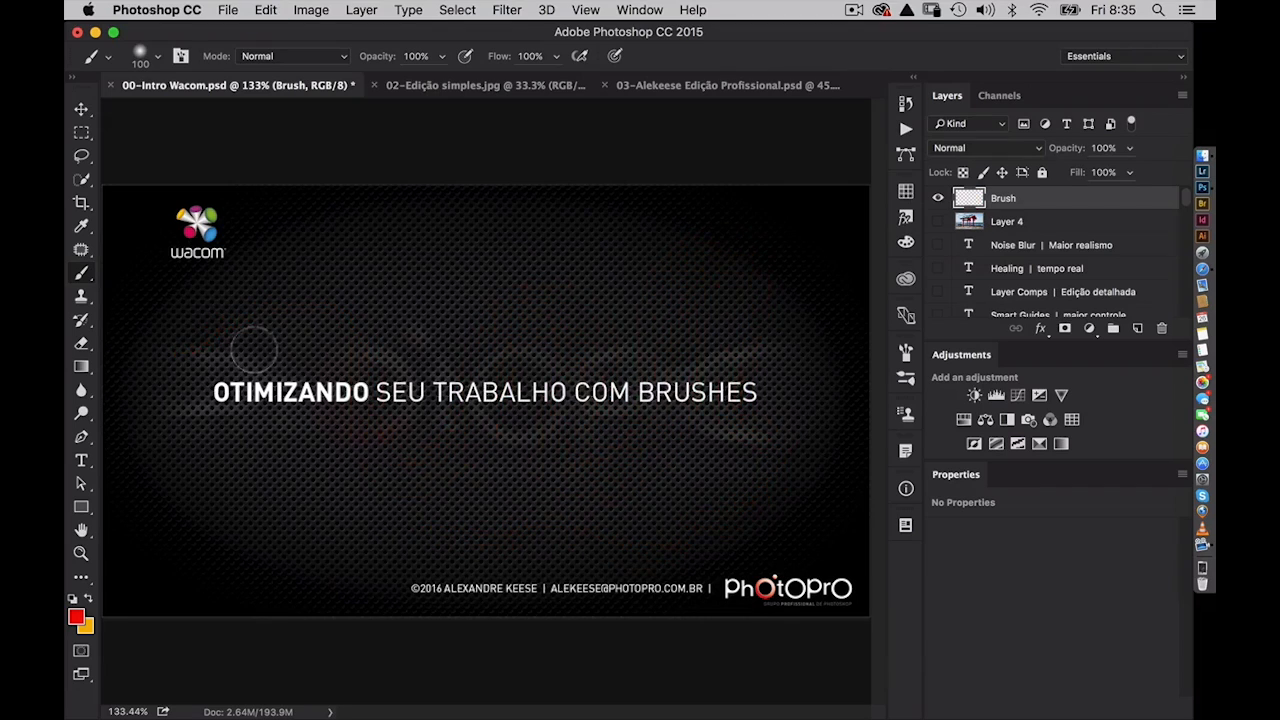
pyautogui.moveTo(210, 333)
pyautogui.mouseDown()
pyautogui.moveTo(364, 342)
pyautogui.moveTo(408, 497)
pyautogui.moveTo(721, 293)
pyautogui.moveTo(829, 288)
pyautogui.mouseUp()
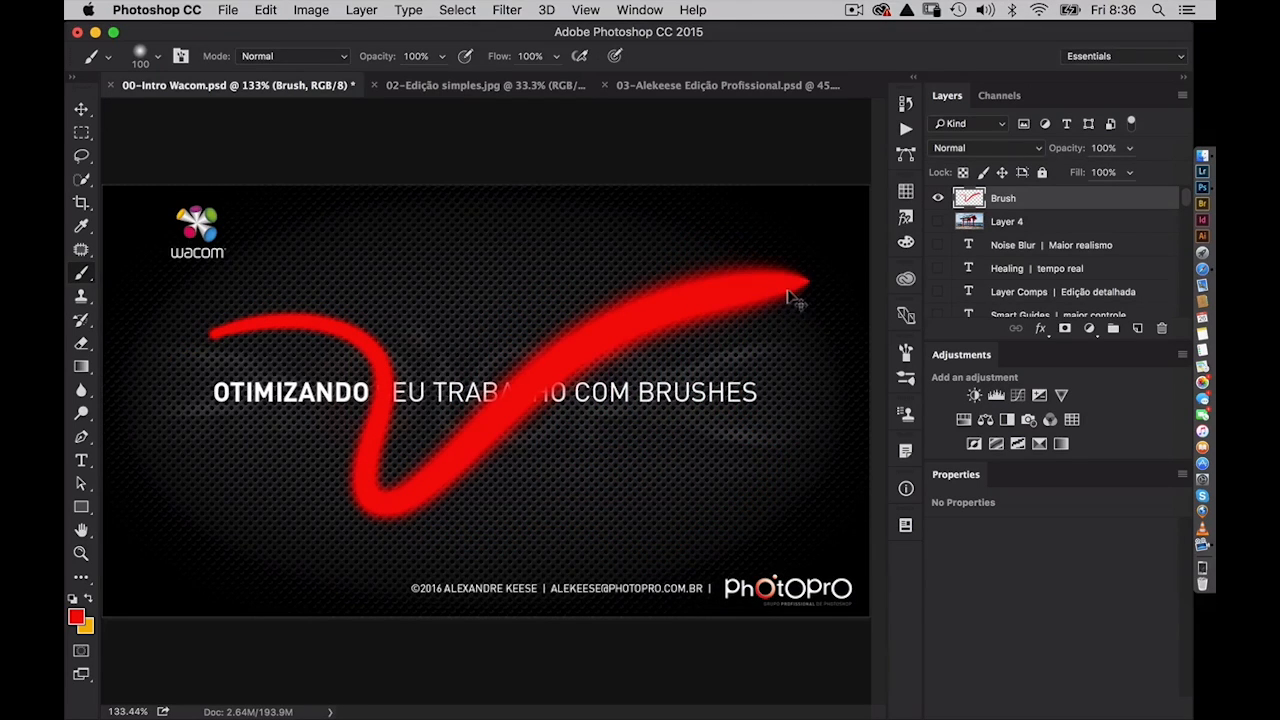
pyautogui.press('super+z')
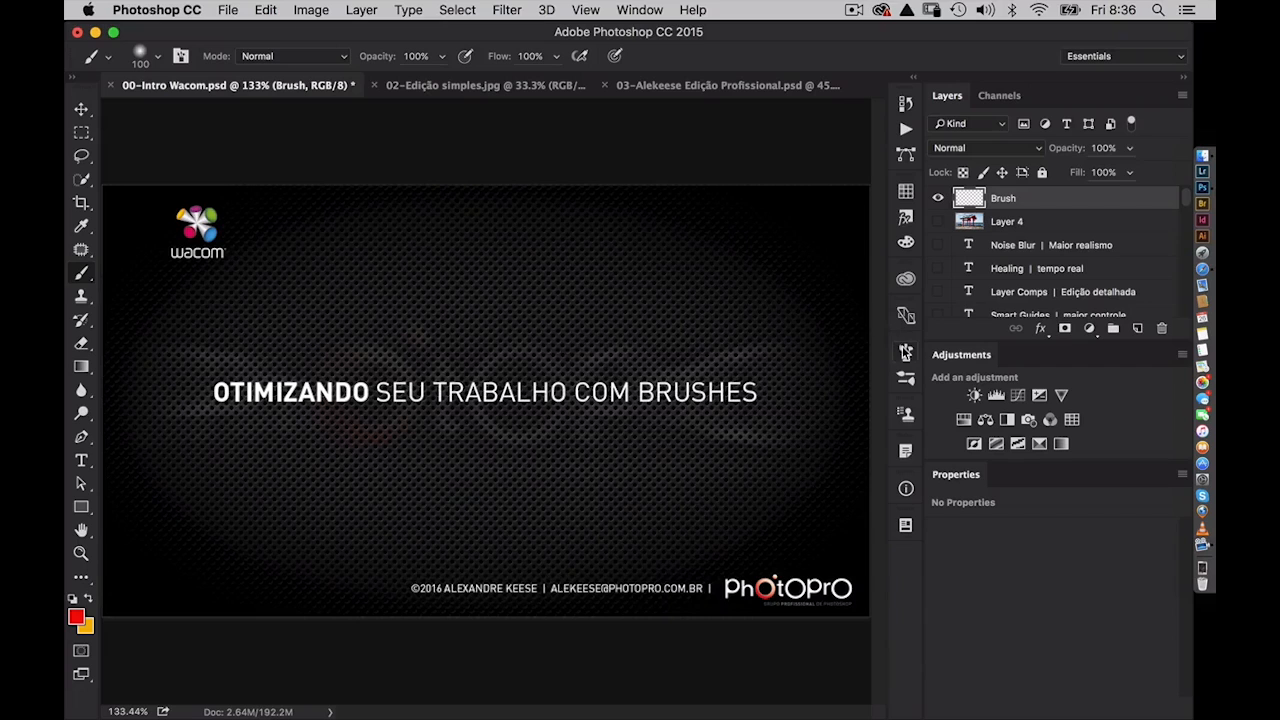
# - Turn off Shape Dynamics and turn on Transfer for the brush, keeping Pen Pressure as the opacity jitter control
pyautogui.click(905, 353)
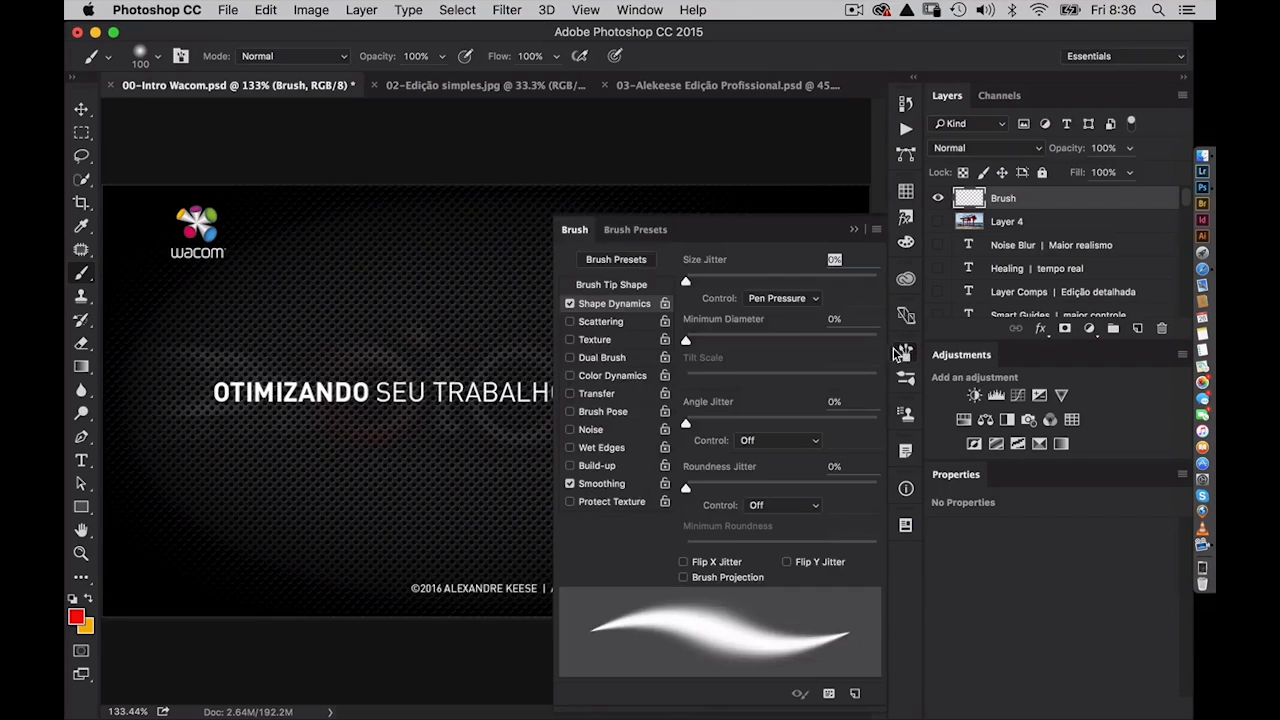
pyautogui.click(569, 304)
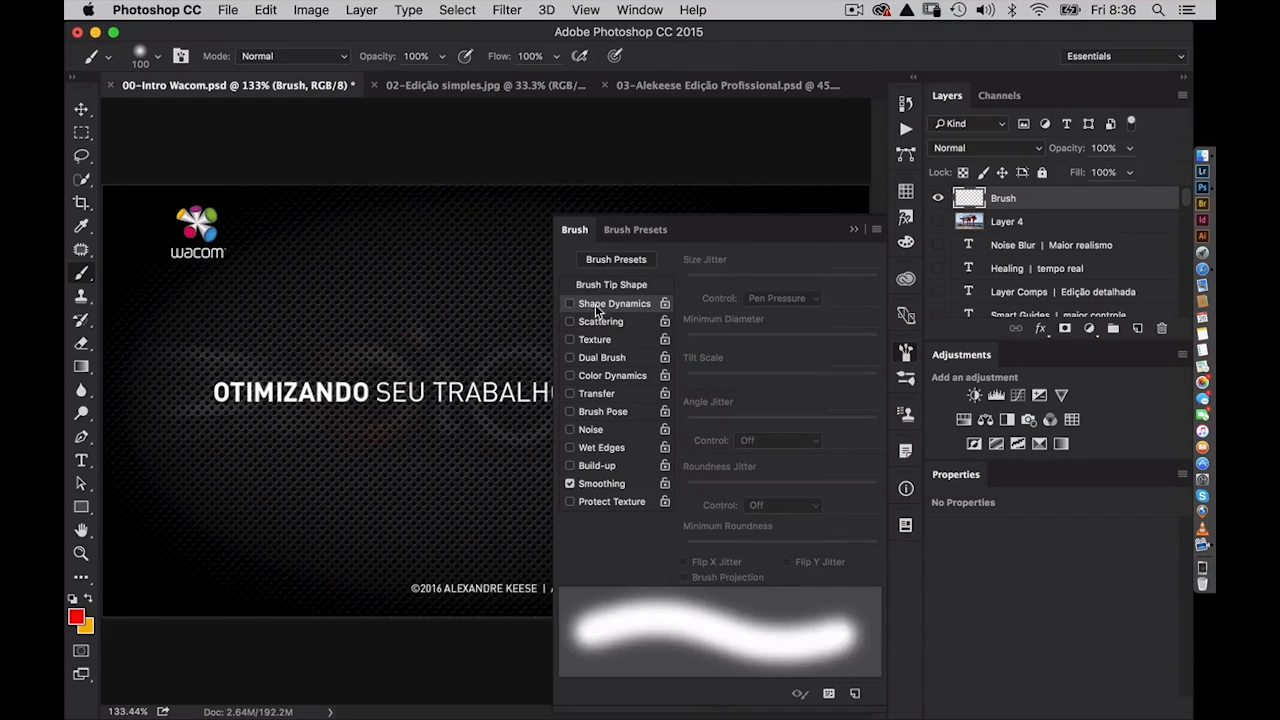
pyautogui.click(570, 394)
pyautogui.click(600, 396)
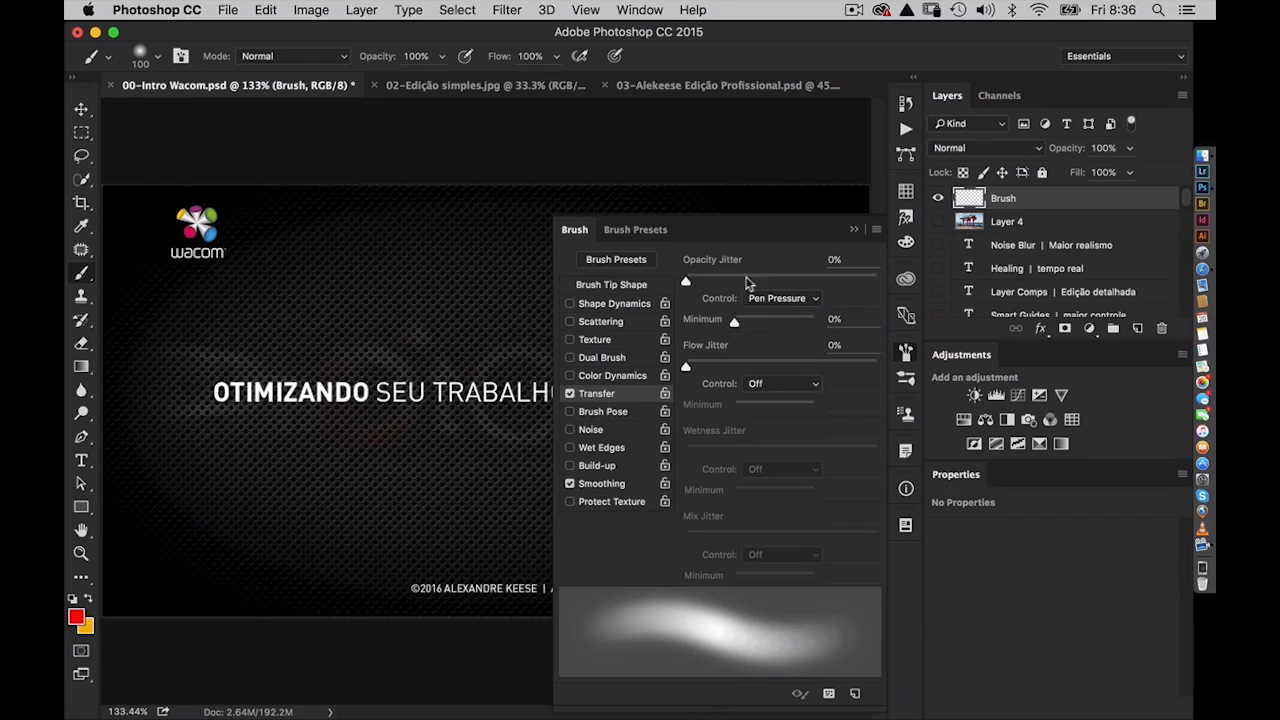
pyautogui.click(810, 300)
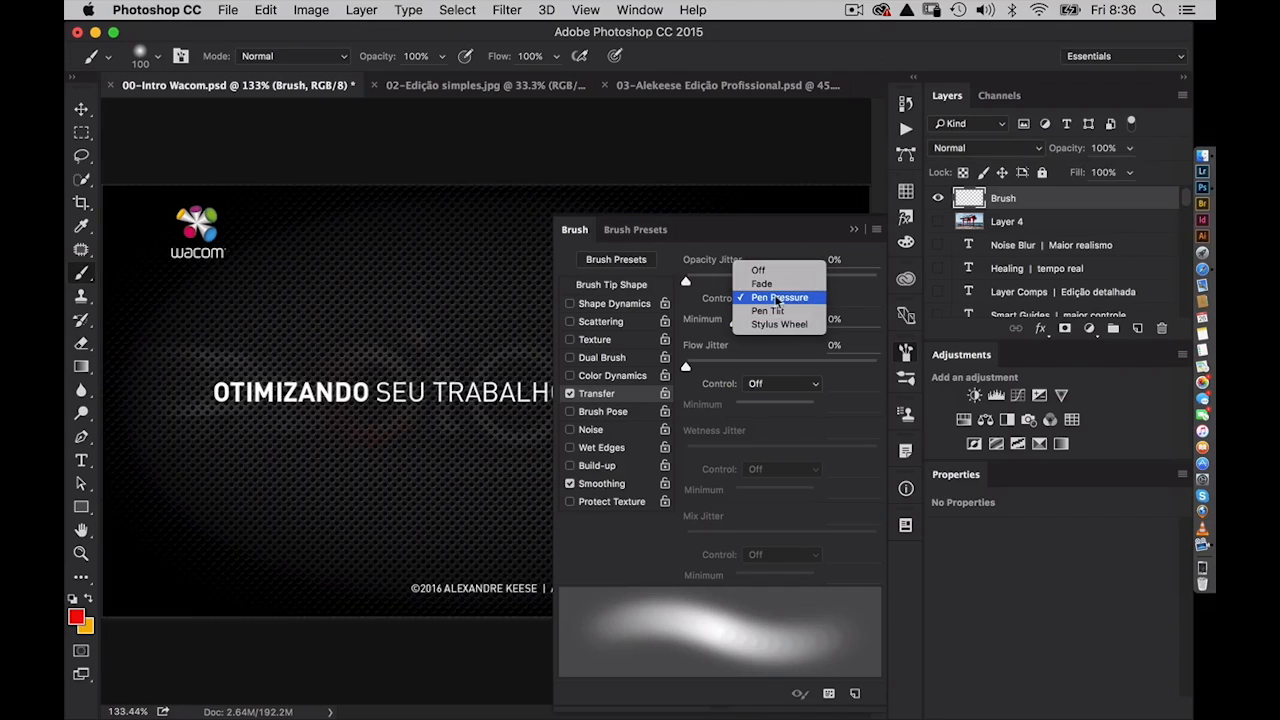
pyautogui.click(783, 297)
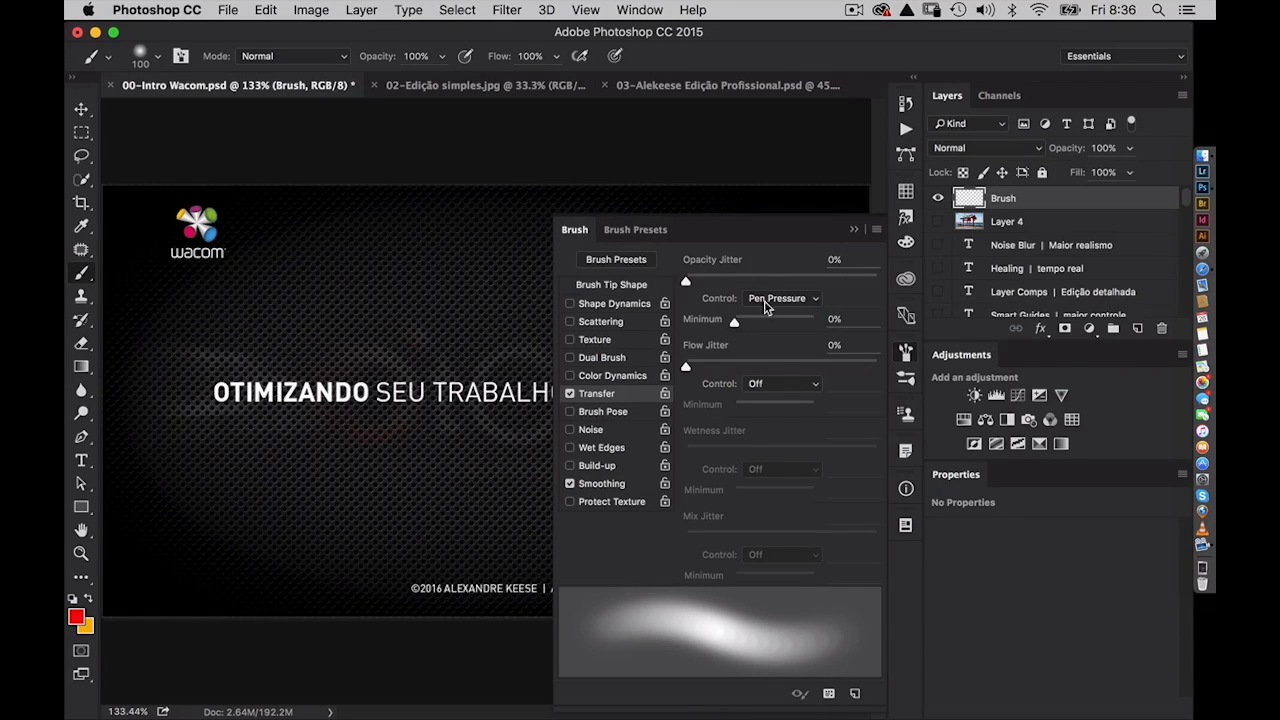
# - Paint a winding red stroke of varying opacity over the slide to test Transfer, and undo it
pyautogui.click(324, 296)
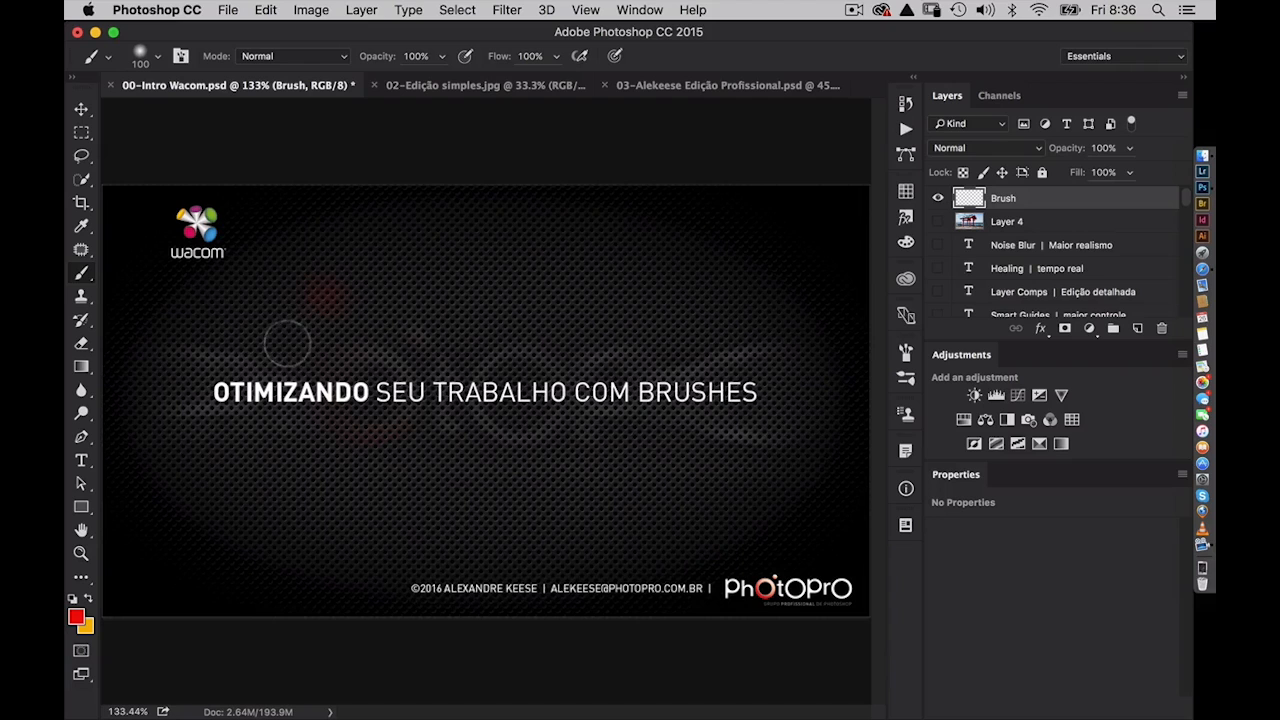
pyautogui.moveTo(182, 350)
pyautogui.mouseDown()
pyautogui.moveTo(288, 312)
pyautogui.moveTo(363, 347)
pyautogui.moveTo(321, 458)
pyautogui.moveTo(406, 444)
pyautogui.moveTo(572, 319)
pyautogui.moveTo(670, 349)
pyautogui.moveTo(537, 513)
pyautogui.moveTo(638, 517)
pyautogui.moveTo(723, 397)
pyautogui.moveTo(770, 298)
pyautogui.moveTo(671, 238)
pyautogui.moveTo(554, 241)
pyautogui.moveTo(493, 279)
pyautogui.moveTo(415, 237)
pyautogui.moveTo(337, 226)
pyautogui.moveTo(264, 246)
pyautogui.moveTo(236, 273)
pyautogui.moveTo(256, 352)
pyautogui.moveTo(224, 456)
pyautogui.moveTo(245, 537)
pyautogui.moveTo(346, 549)
pyautogui.mouseUp()
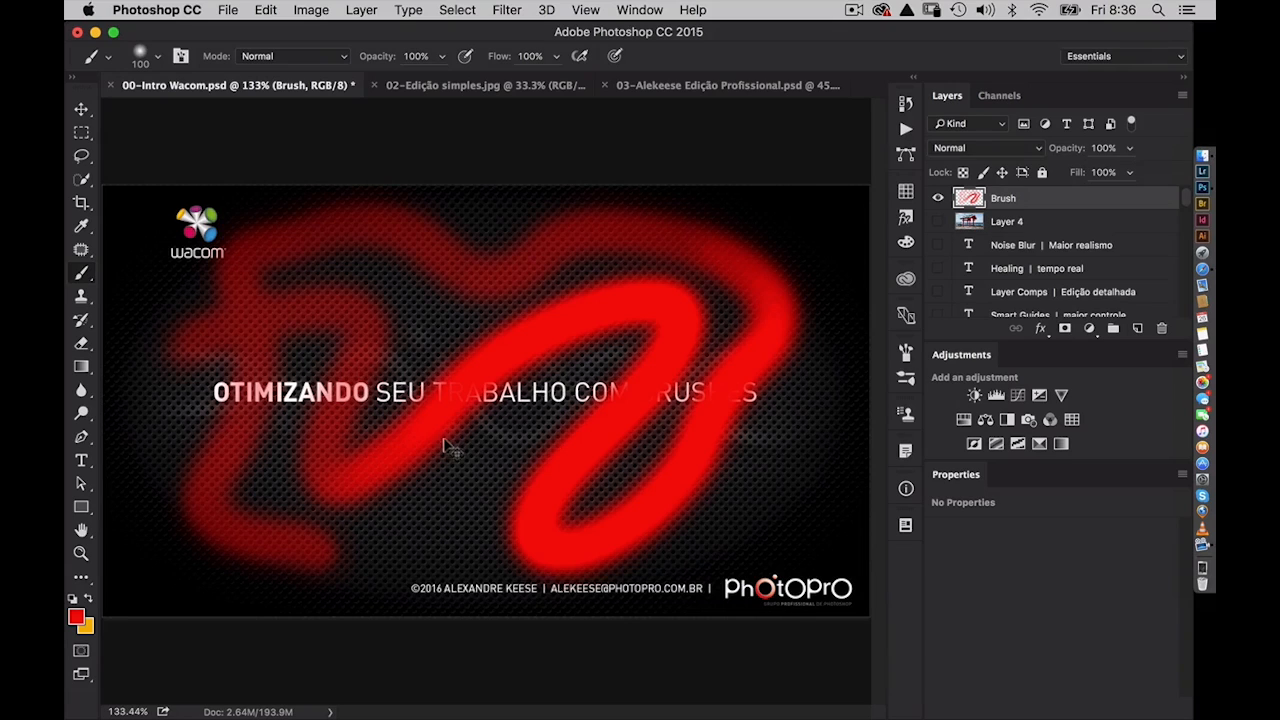
pyautogui.press('super+z')
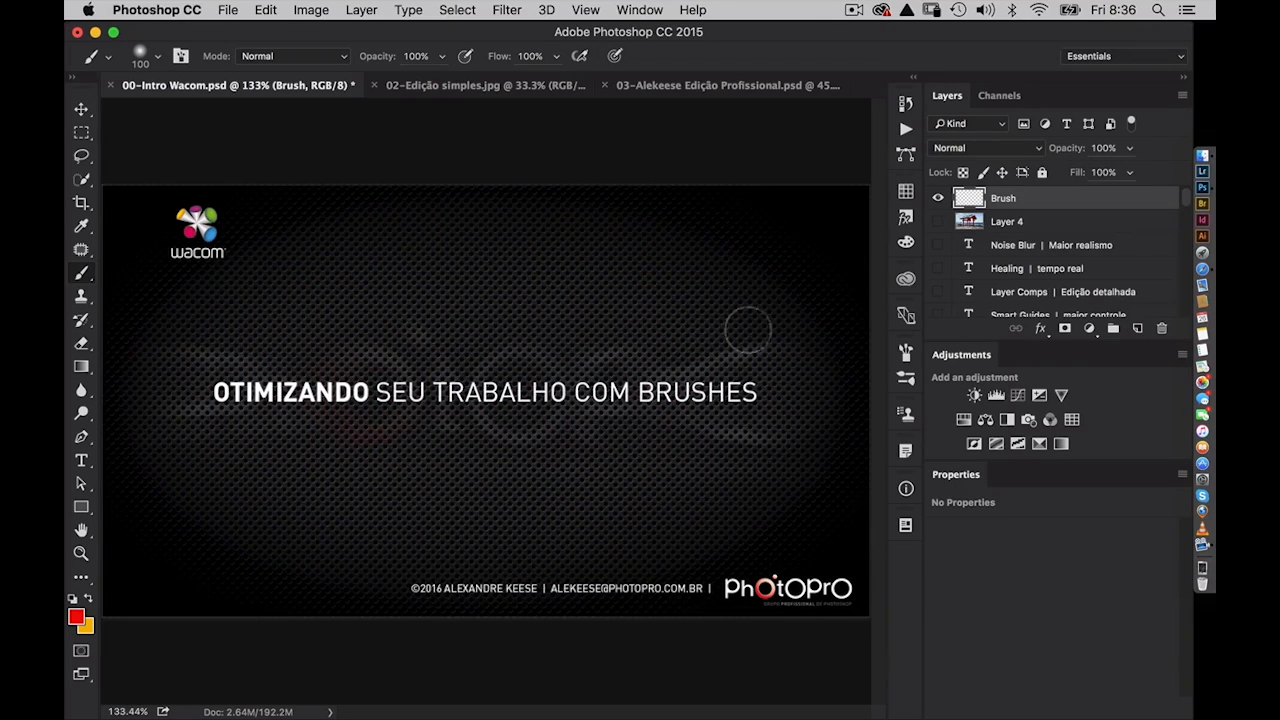
# - Turn on Shape Dynamics alongside Transfer and test the combination with a looping red stroke that is undone
pyautogui.click(904, 352)
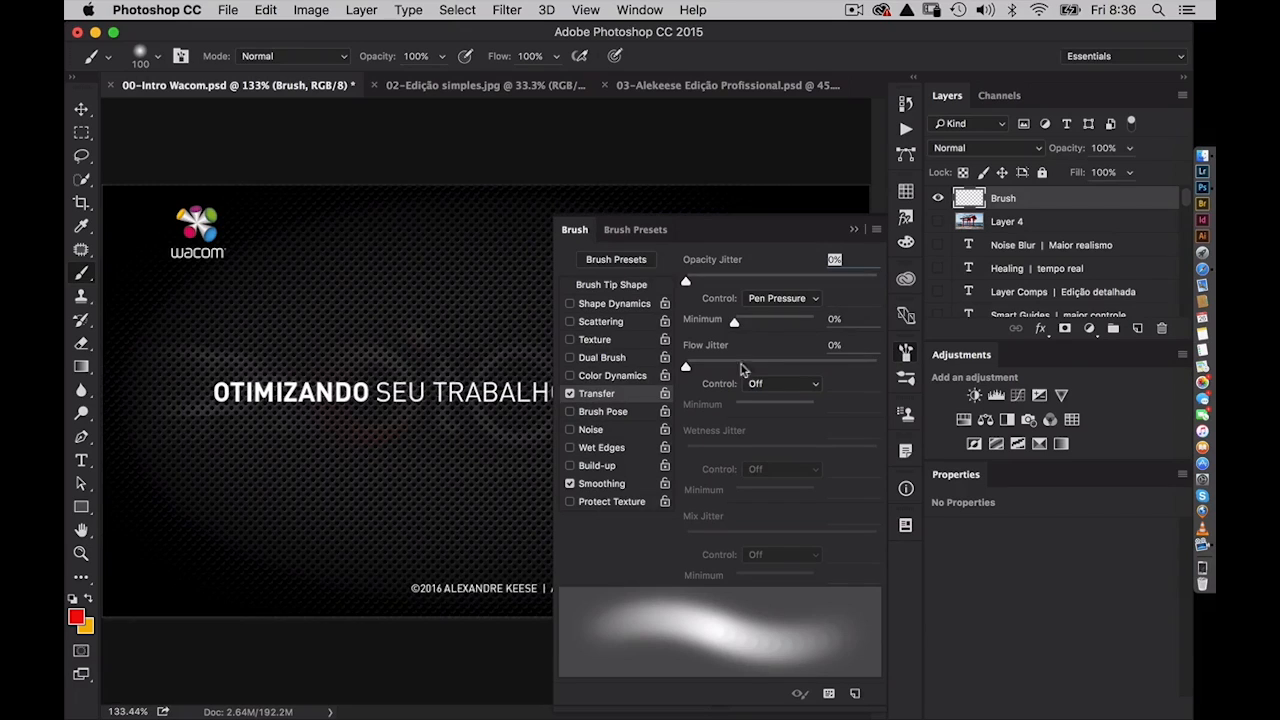
pyautogui.click(570, 304)
pyautogui.click(593, 306)
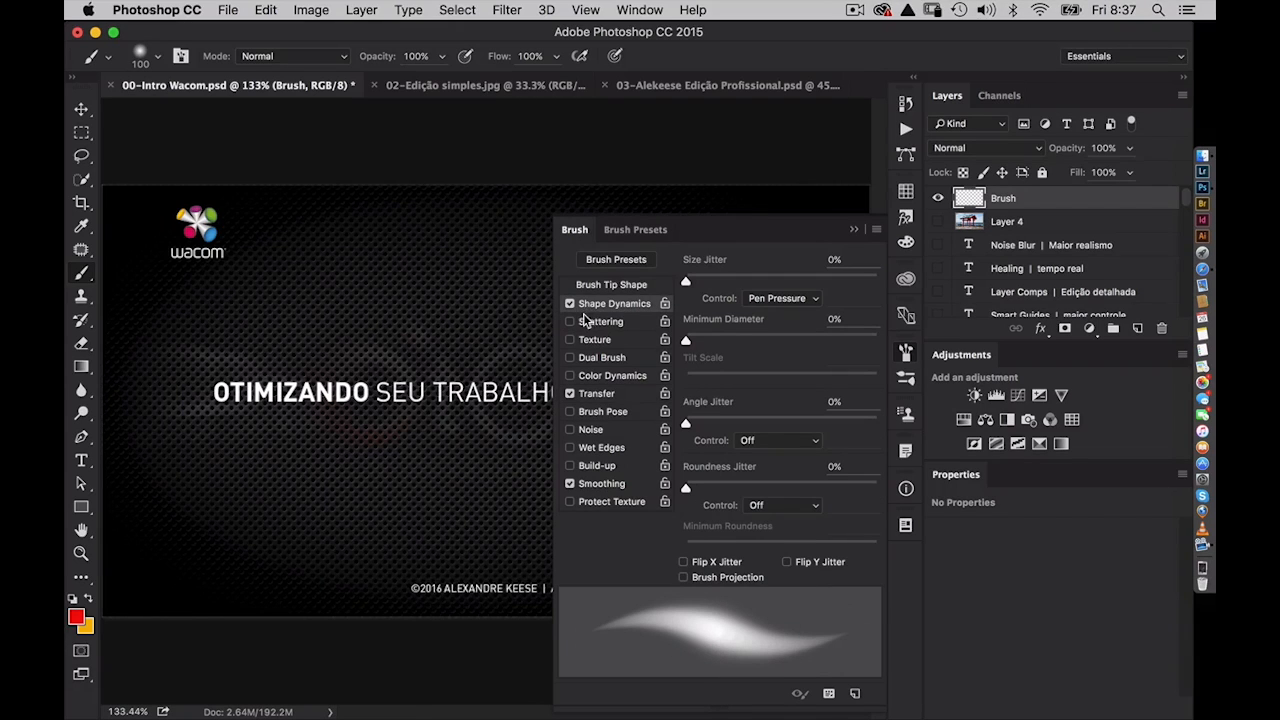
pyautogui.press('F5')
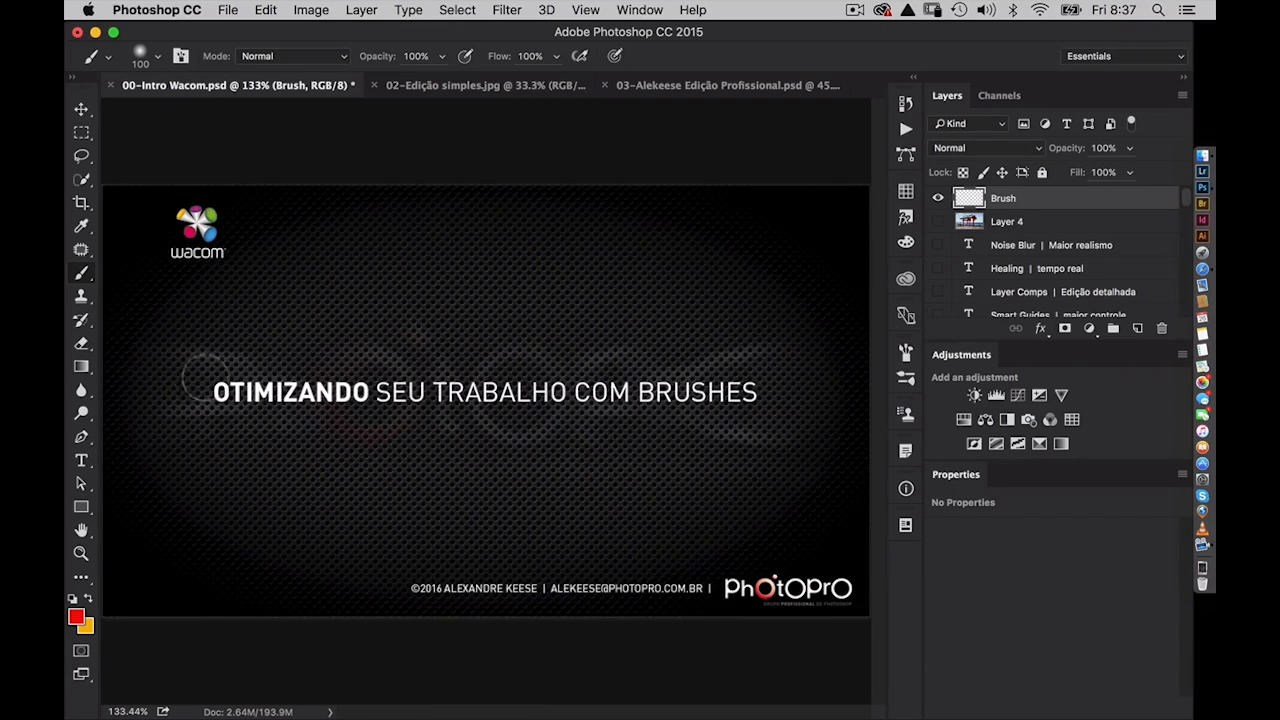
pyautogui.moveTo(195, 372)
pyautogui.mouseDown()
pyautogui.moveTo(340, 287)
pyautogui.moveTo(325, 465)
pyautogui.moveTo(489, 313)
pyautogui.moveTo(471, 480)
pyautogui.moveTo(654, 277)
pyautogui.moveTo(665, 465)
pyautogui.moveTo(791, 313)
pyautogui.moveTo(720, 555)
pyautogui.moveTo(509, 277)
pyautogui.moveTo(310, 470)
pyautogui.moveTo(285, 428)
pyautogui.mouseUp()
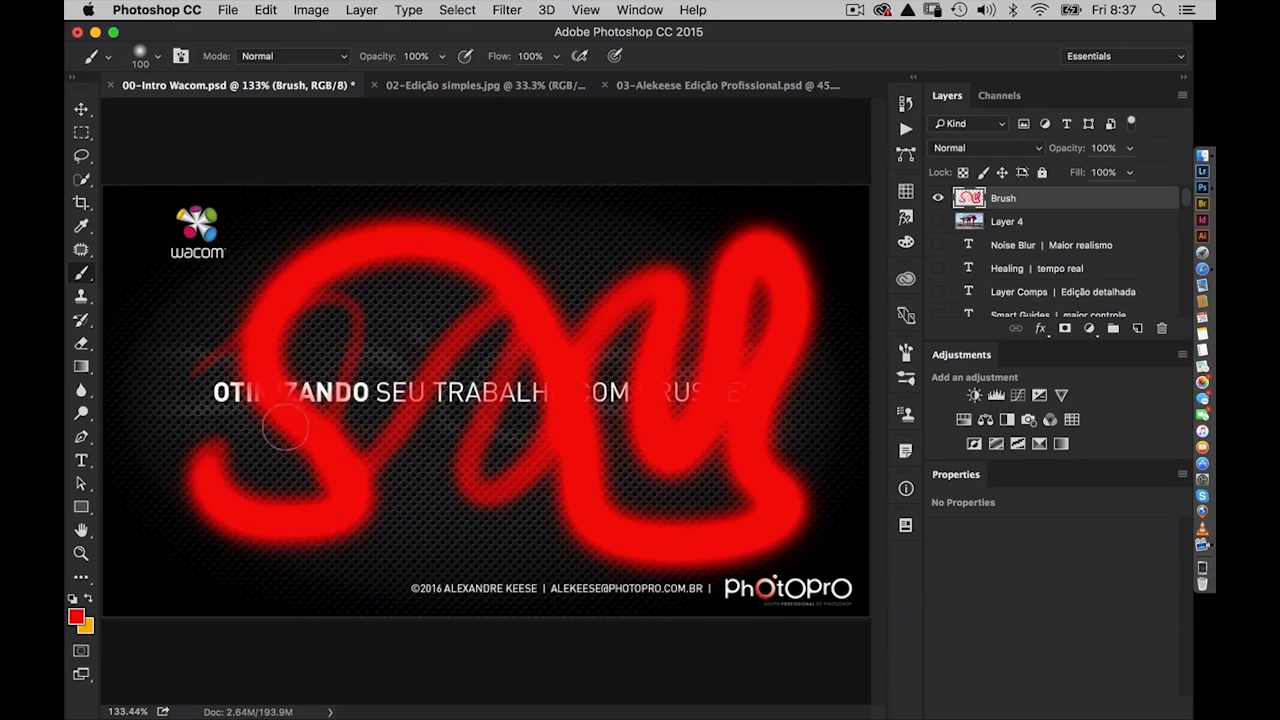
pyautogui.press('super+z')
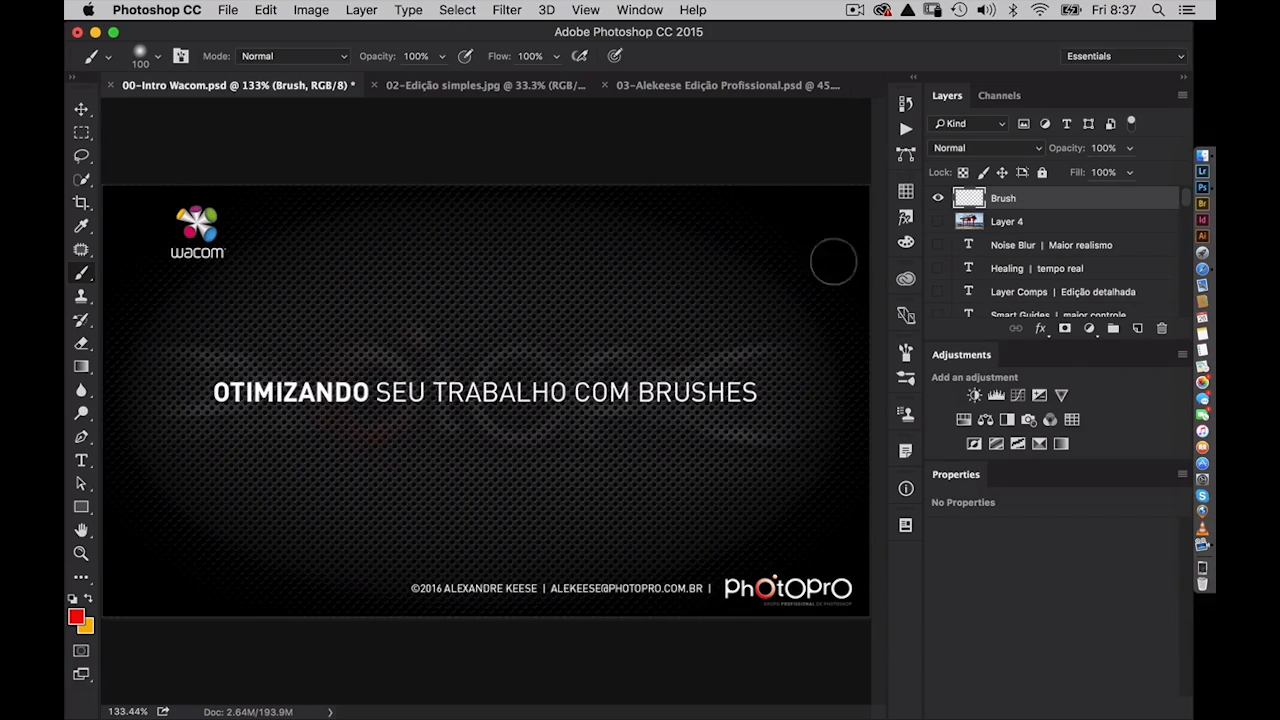
# - Turn off Shape Dynamics for the brush, leaving Transfer enabled, and put the brush settings away
pyautogui.click(905, 353)
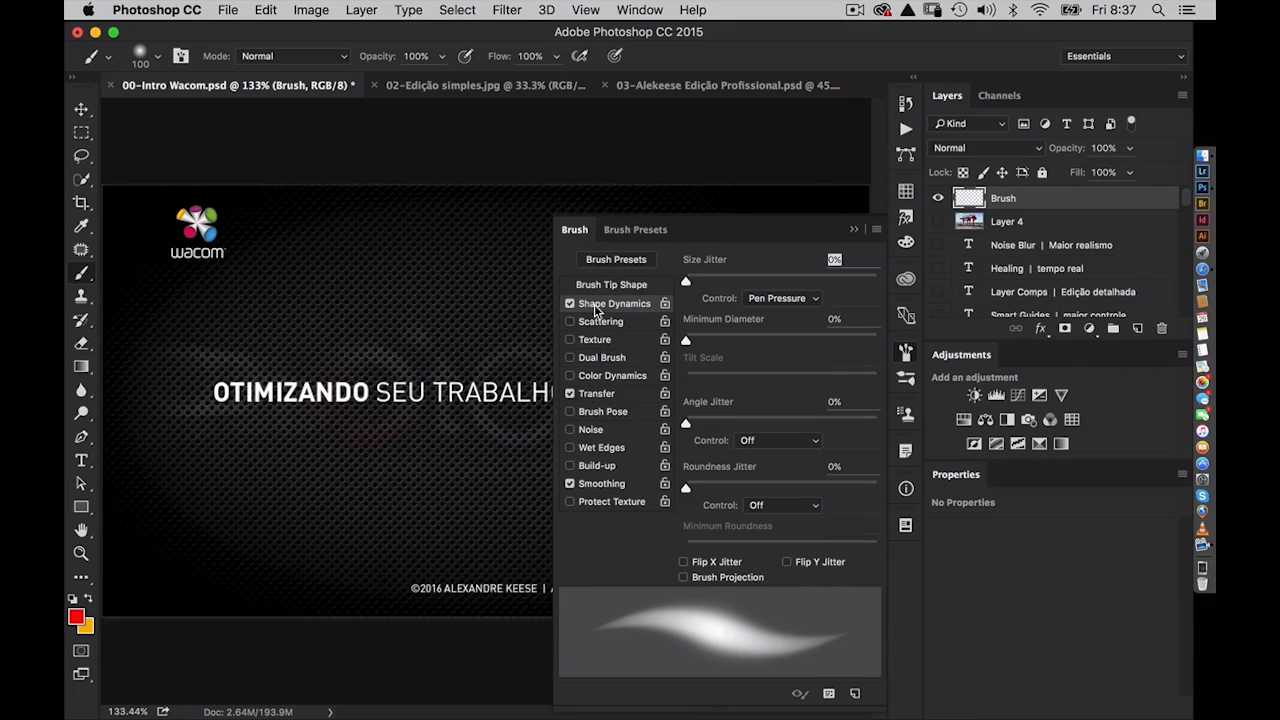
pyautogui.click(570, 304)
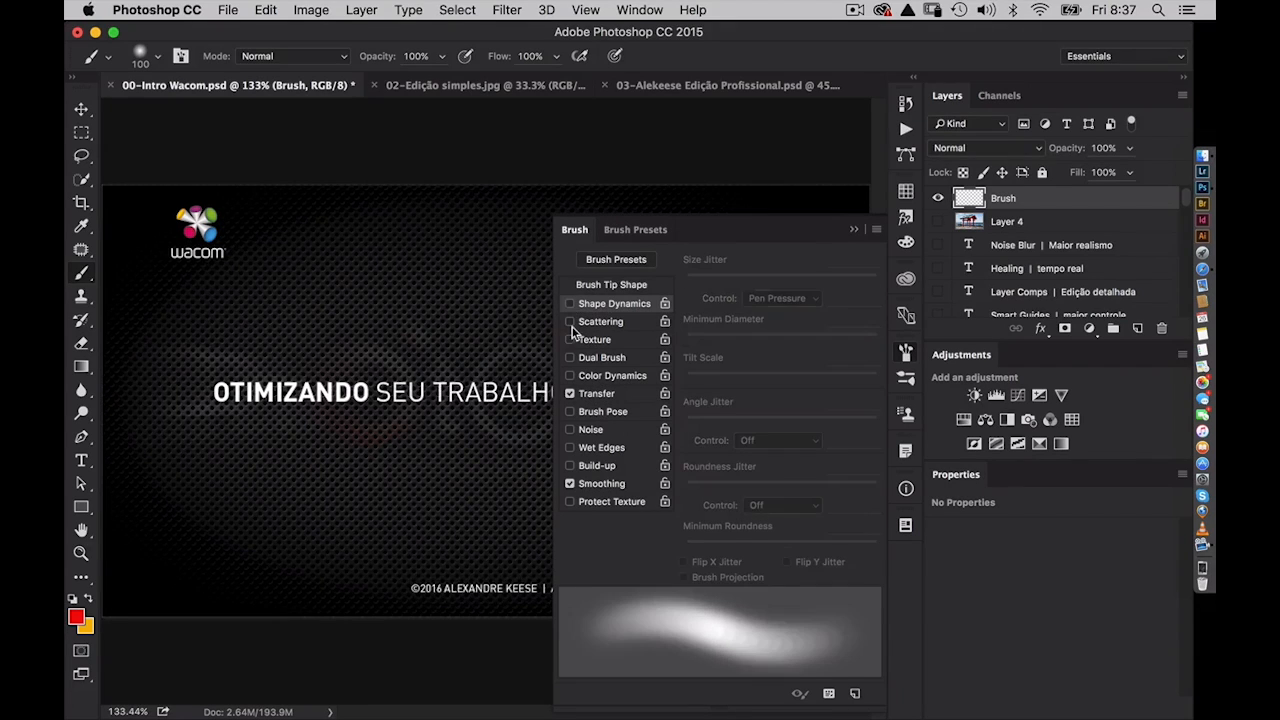
pyautogui.click(906, 355)
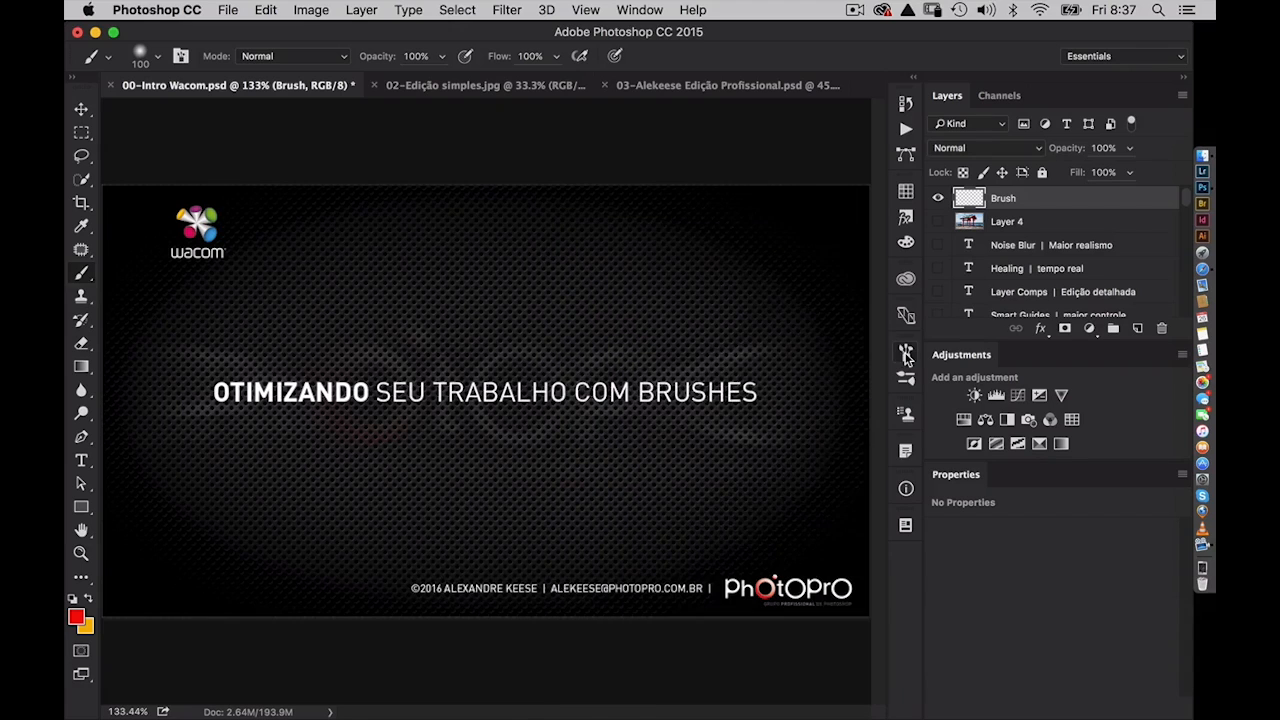
# - Switch to the image 02-Edição simples.jpg and view the woman's face at 100%
pyautogui.click(460, 86)
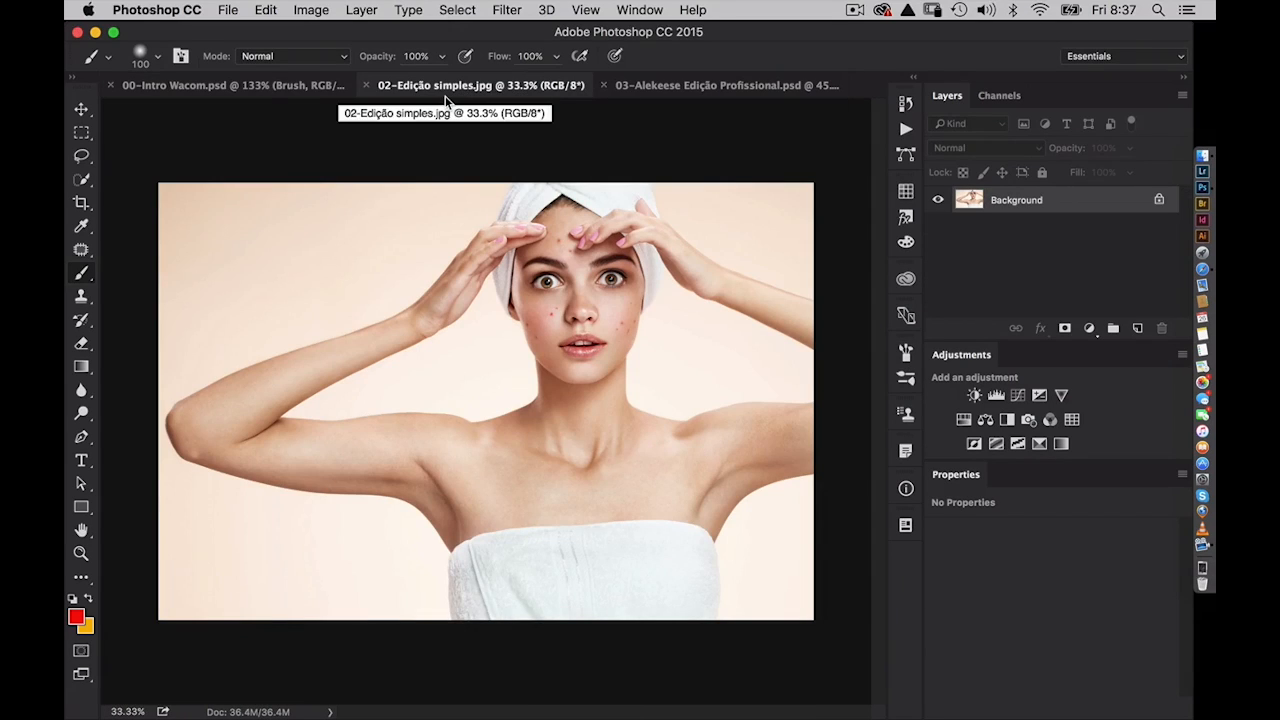
pyautogui.press('super+1')
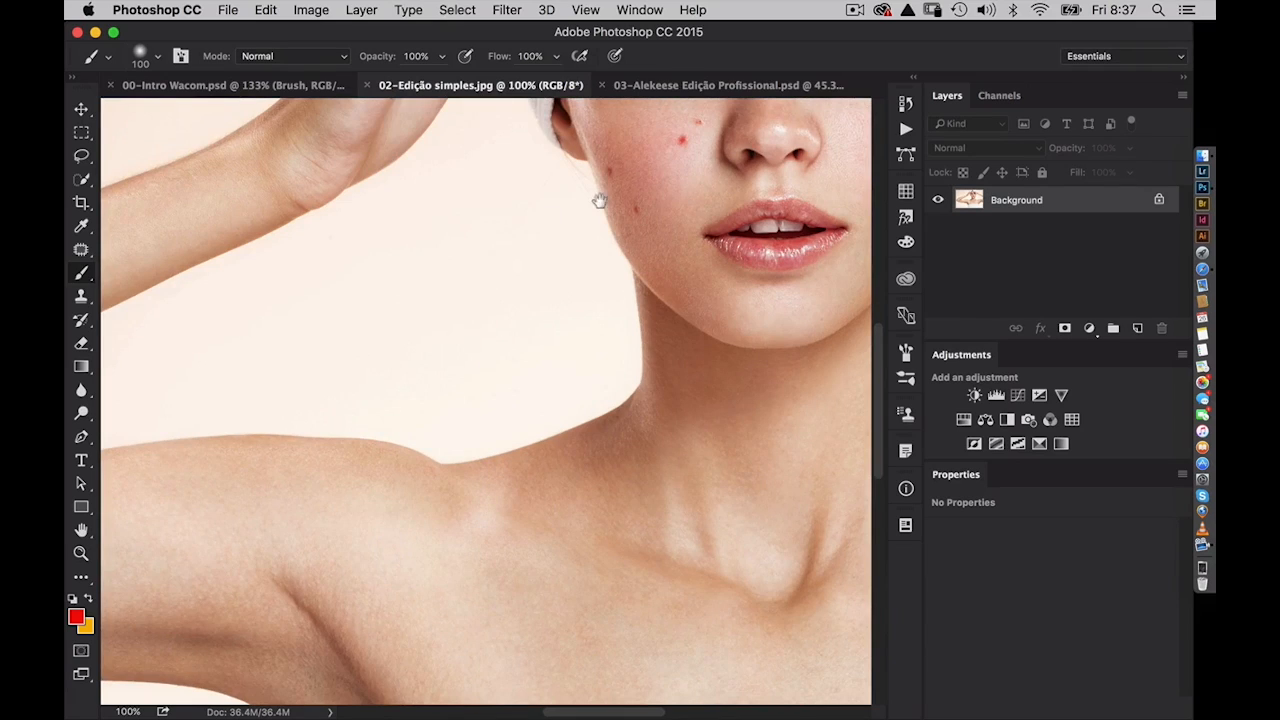
pyautogui.moveTo(600, 200); pyautogui.dragTo(337, 420)
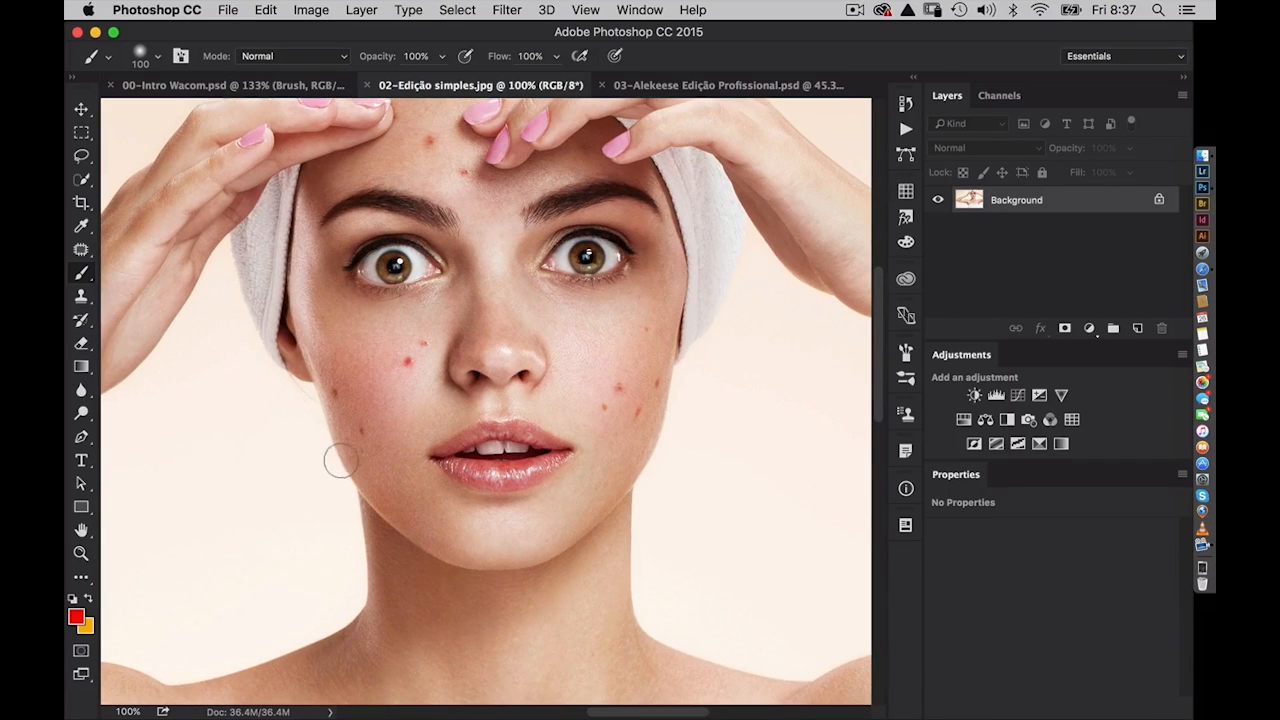
# - Look at the tools grouped with the Brush, and activate the Clone Stamp tool and list its variants
pyautogui.rightClick(82, 277)
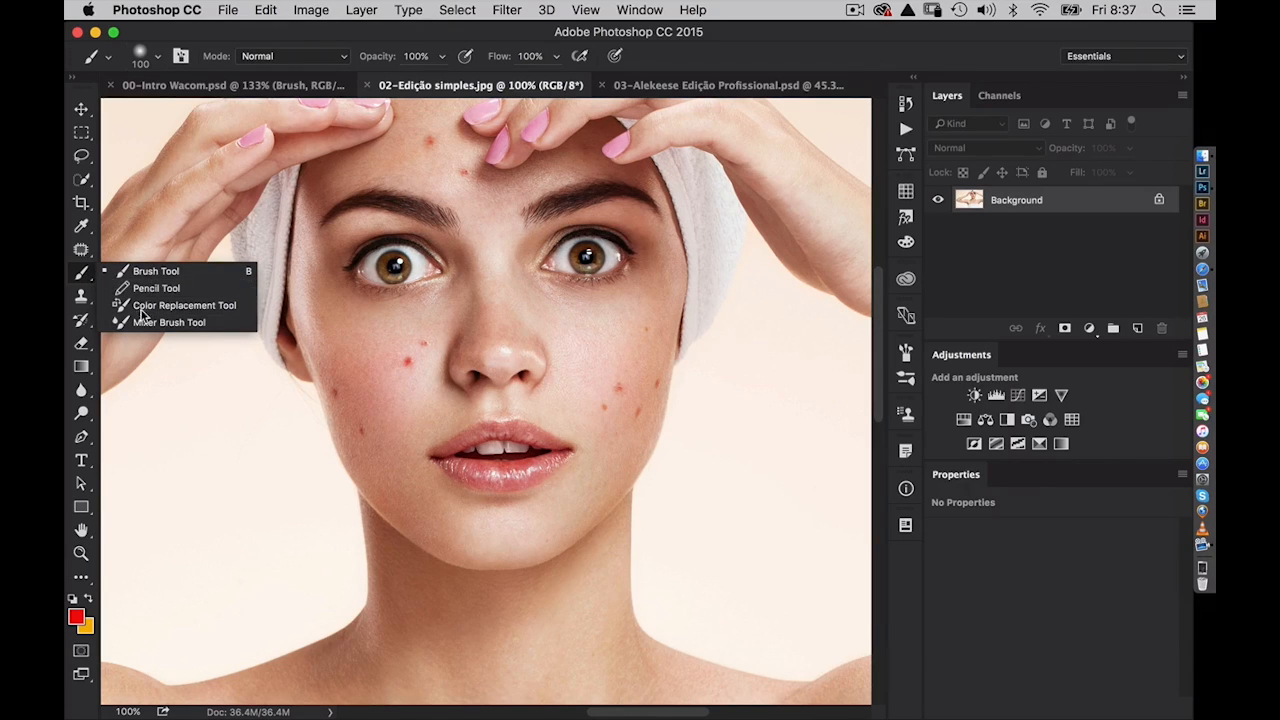
pyautogui.click(82, 298)
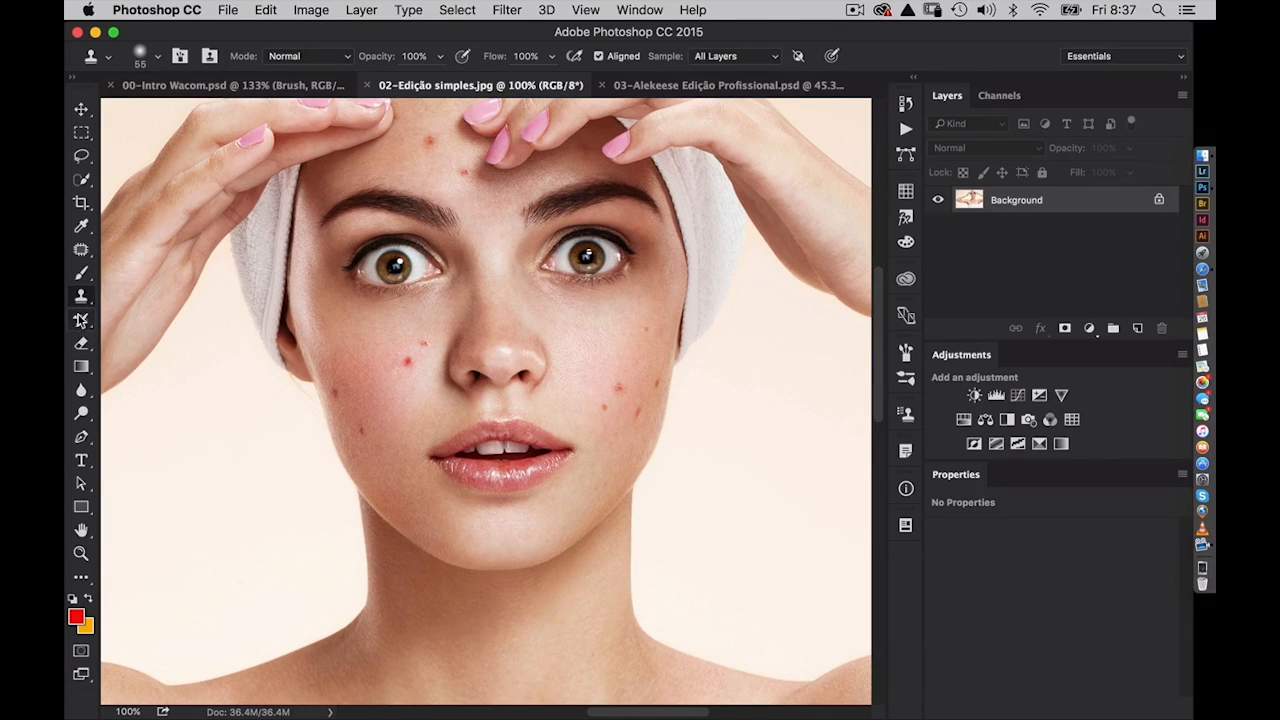
pyautogui.rightClick(83, 298)
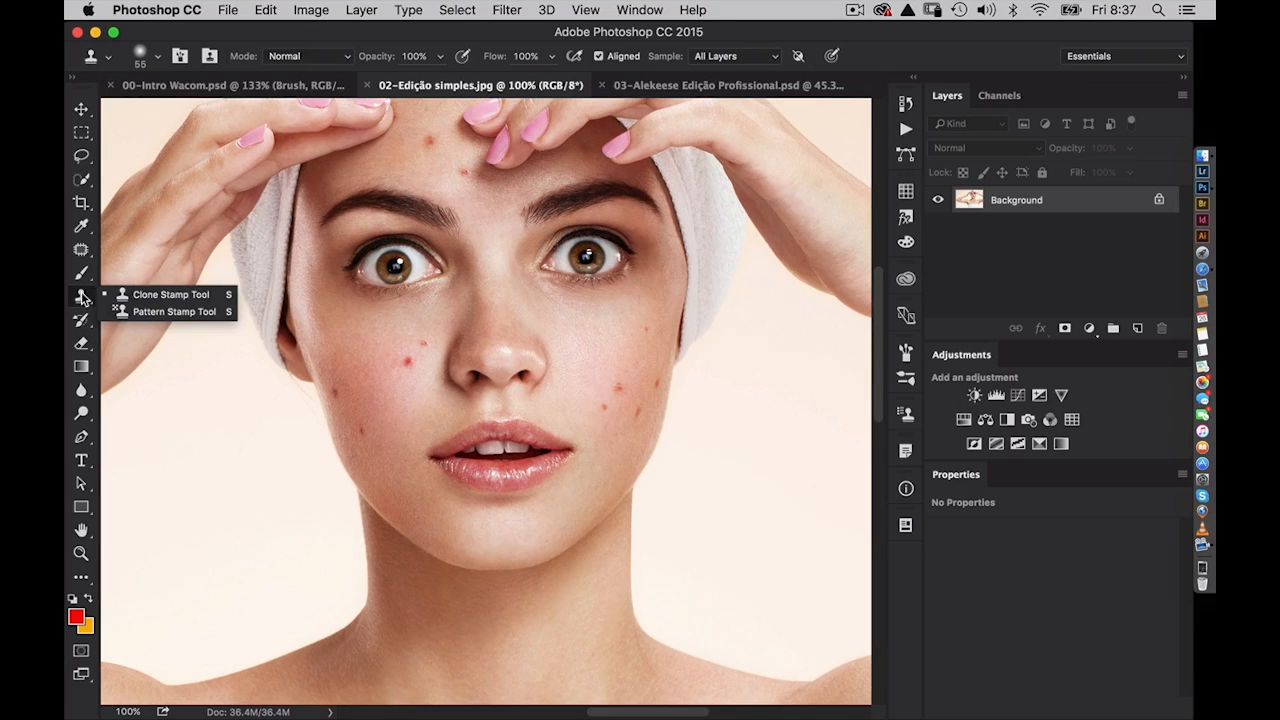
# - Select the Clone Stamp tool and set the opacity control in its Transfer brush settings to Pen Pressure
pyautogui.click(124, 296)
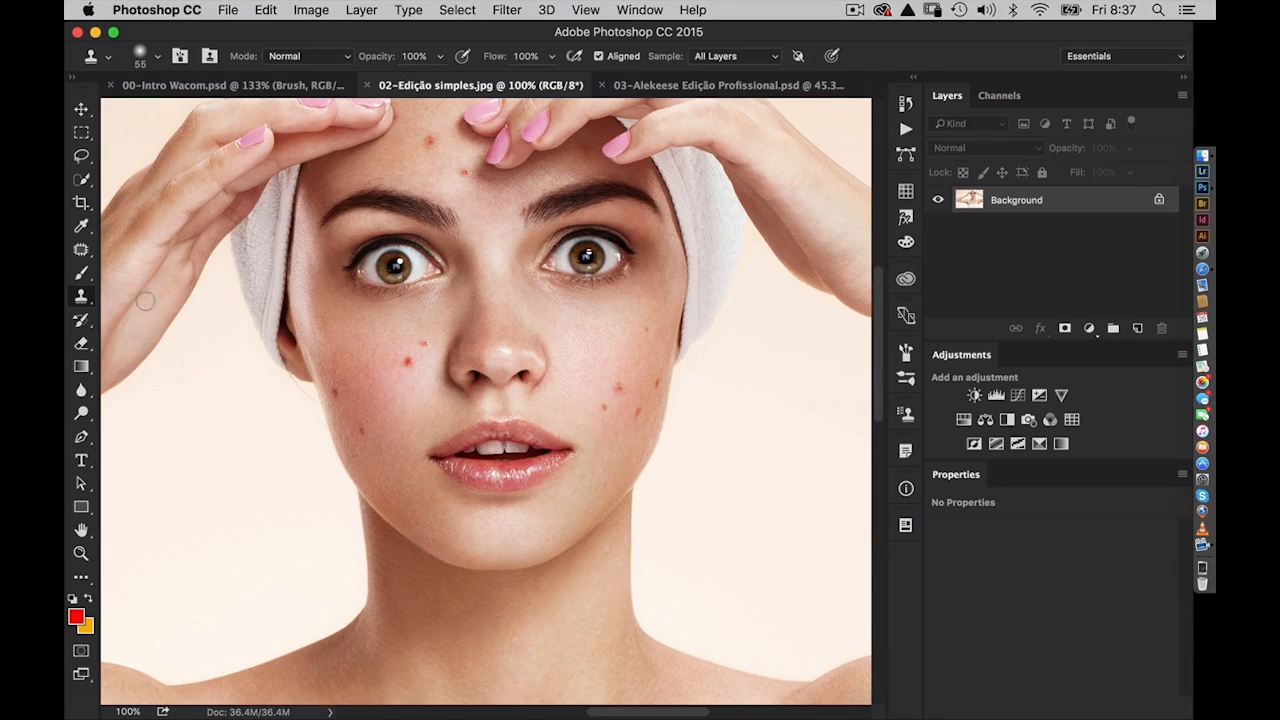
pyautogui.click(905, 352)
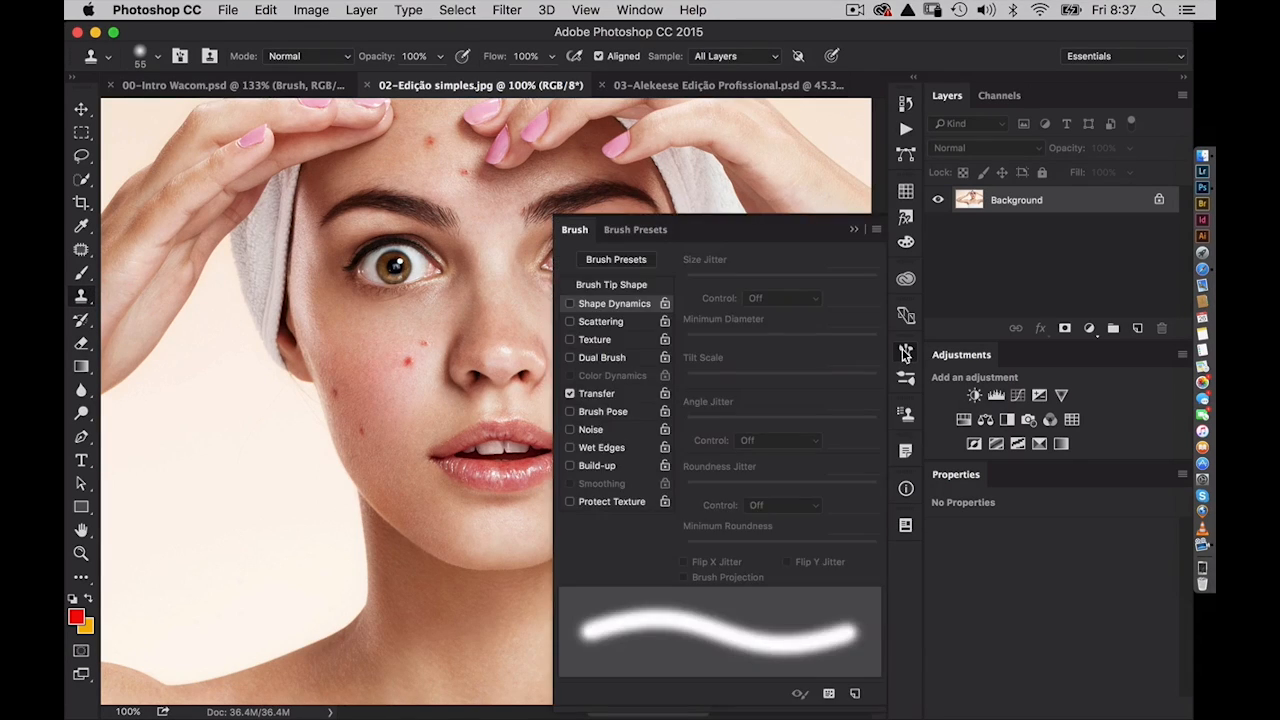
pyautogui.click(602, 391)
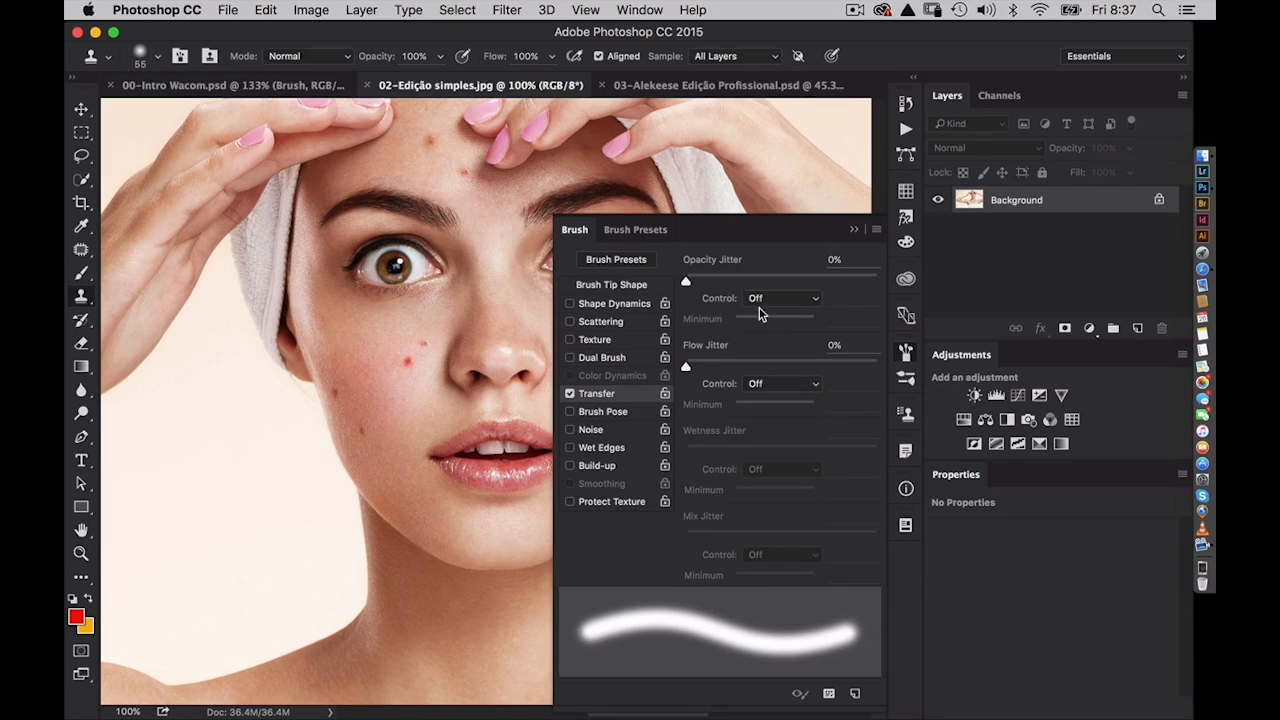
pyautogui.click(791, 301)
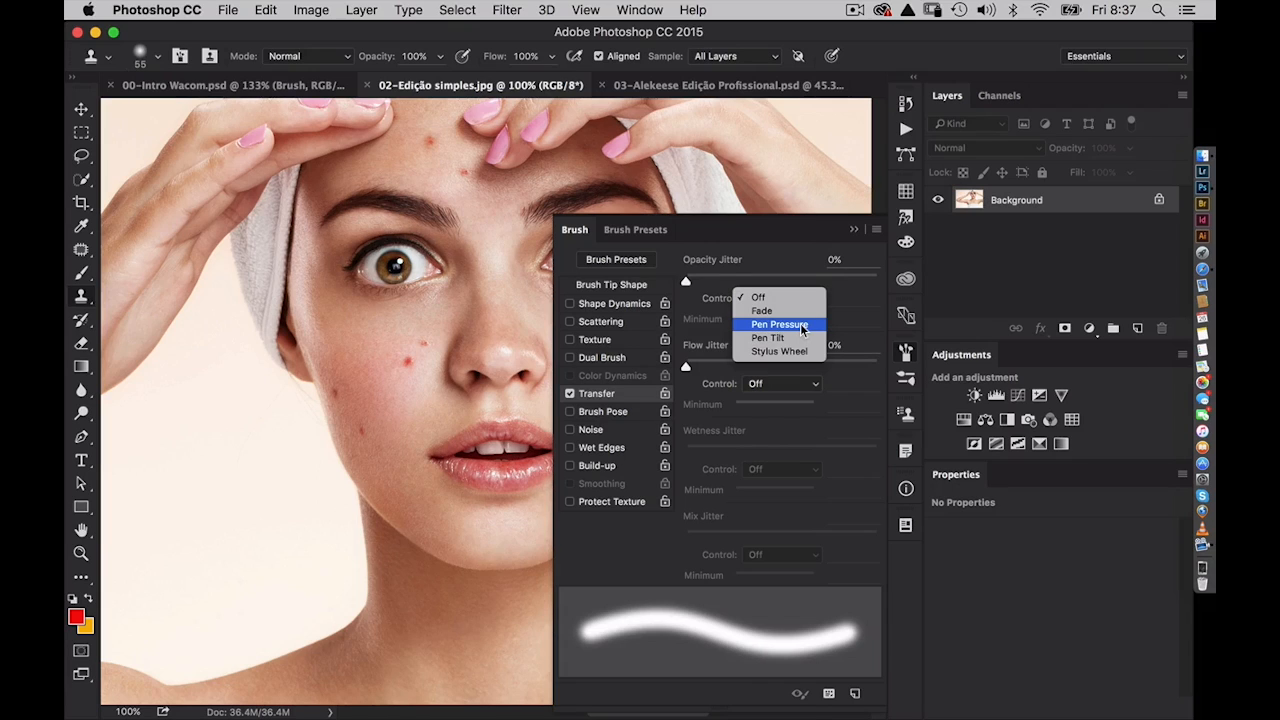
pyautogui.click(801, 327)
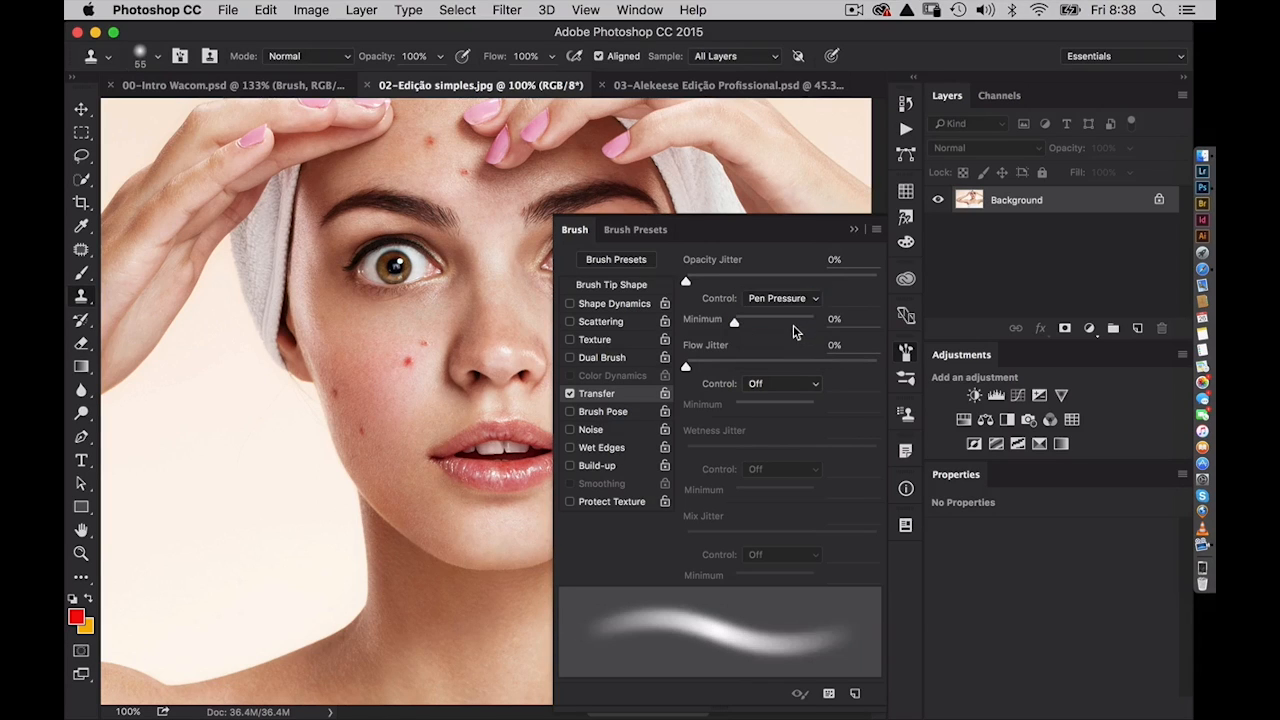
# - Try Shape Dynamics on the Clone Stamp brush, check the size control options, and turn Shape Dynamics off again
pyautogui.click(570, 304)
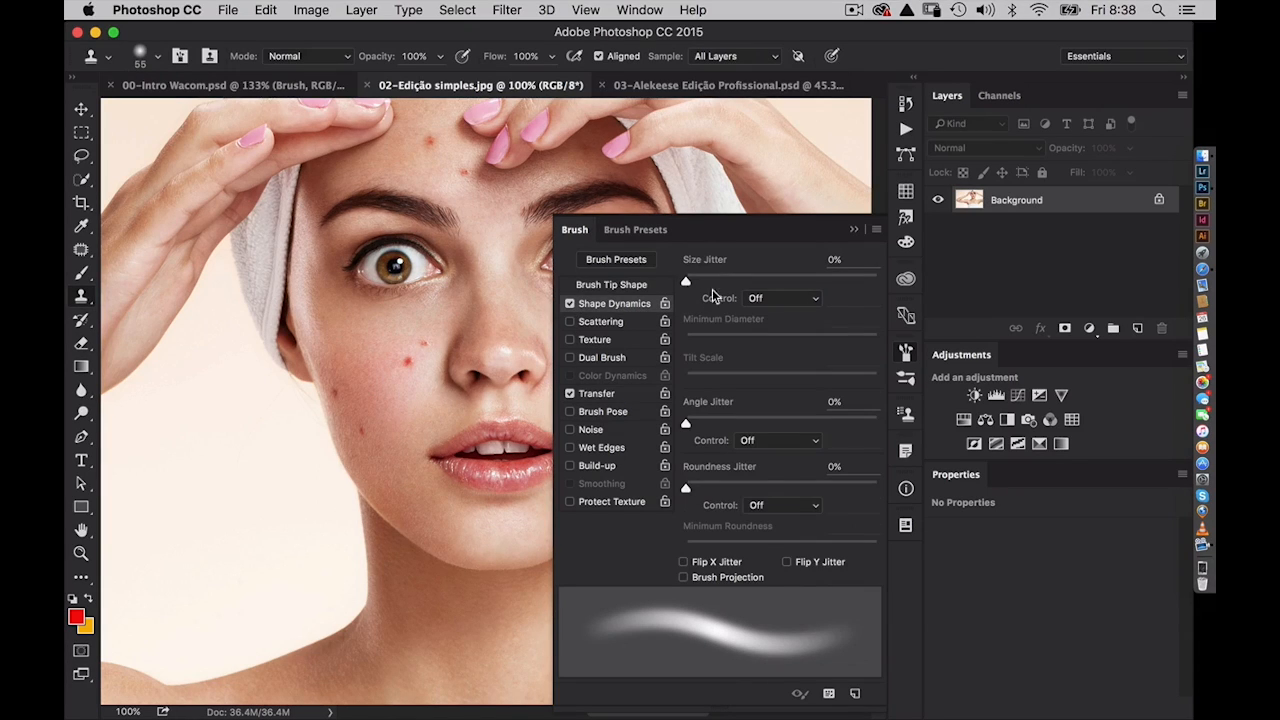
pyautogui.click(786, 298)
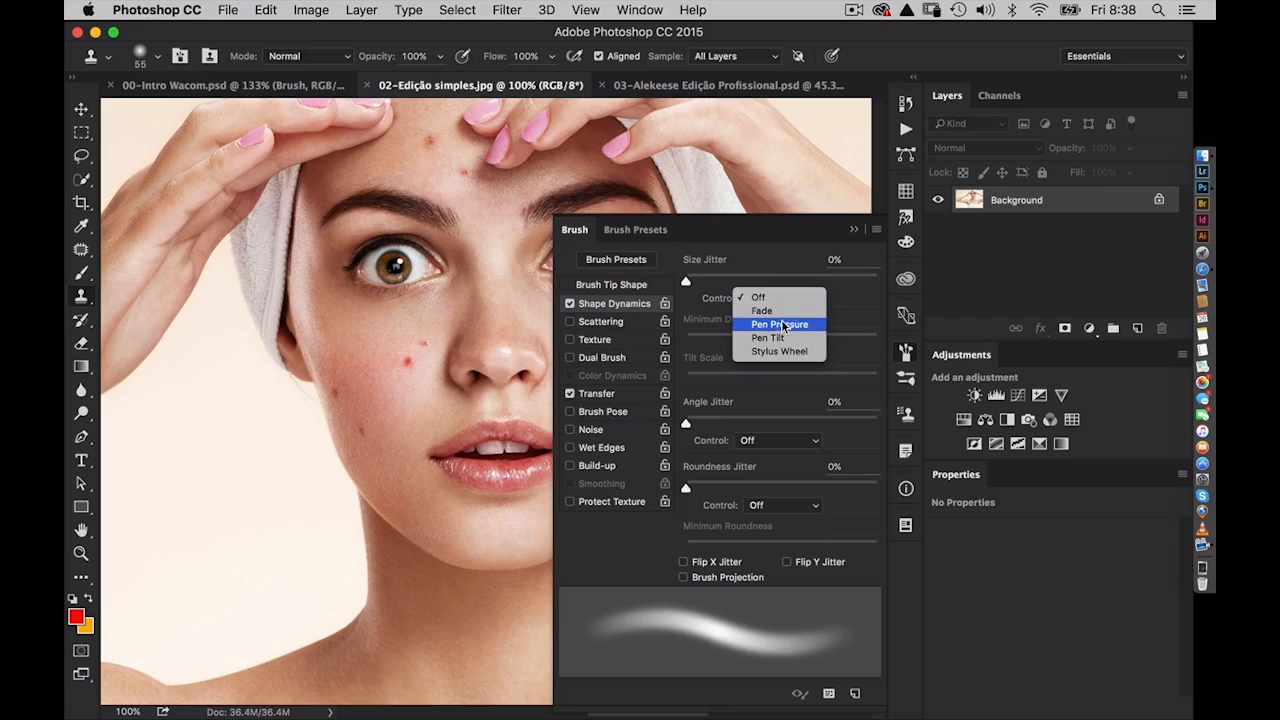
pyautogui.click(785, 299)
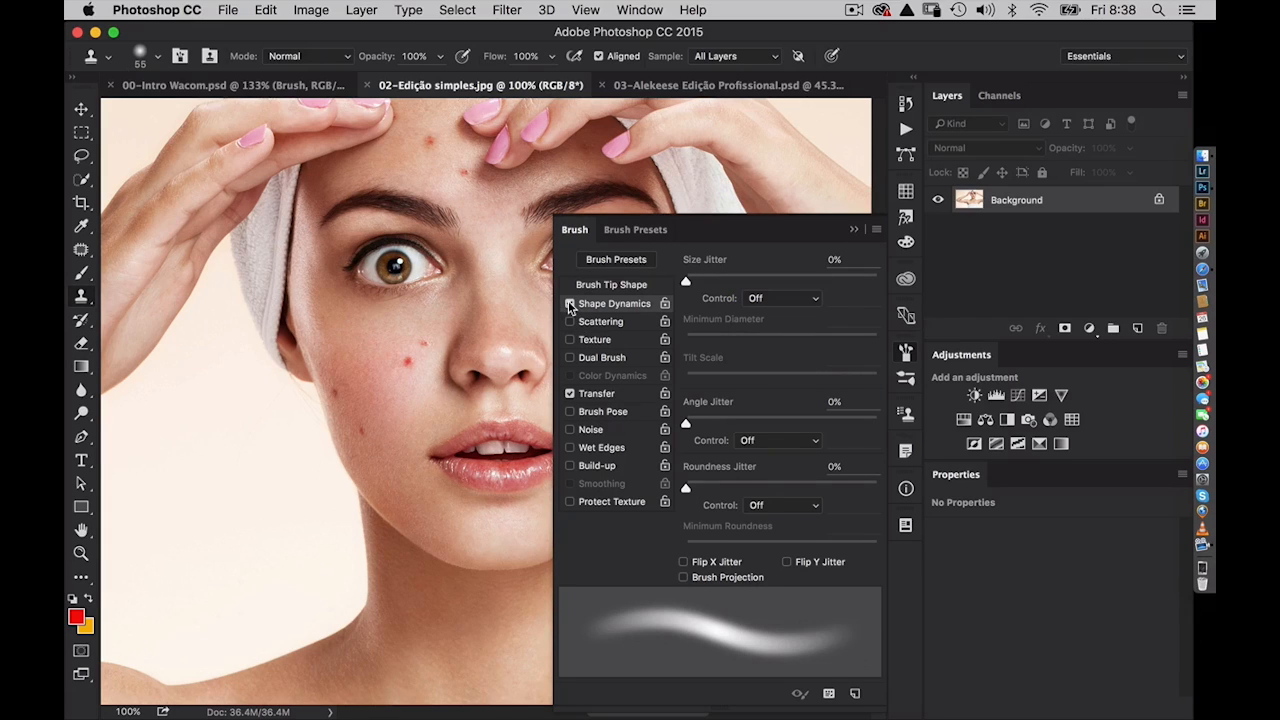
pyautogui.click(570, 304)
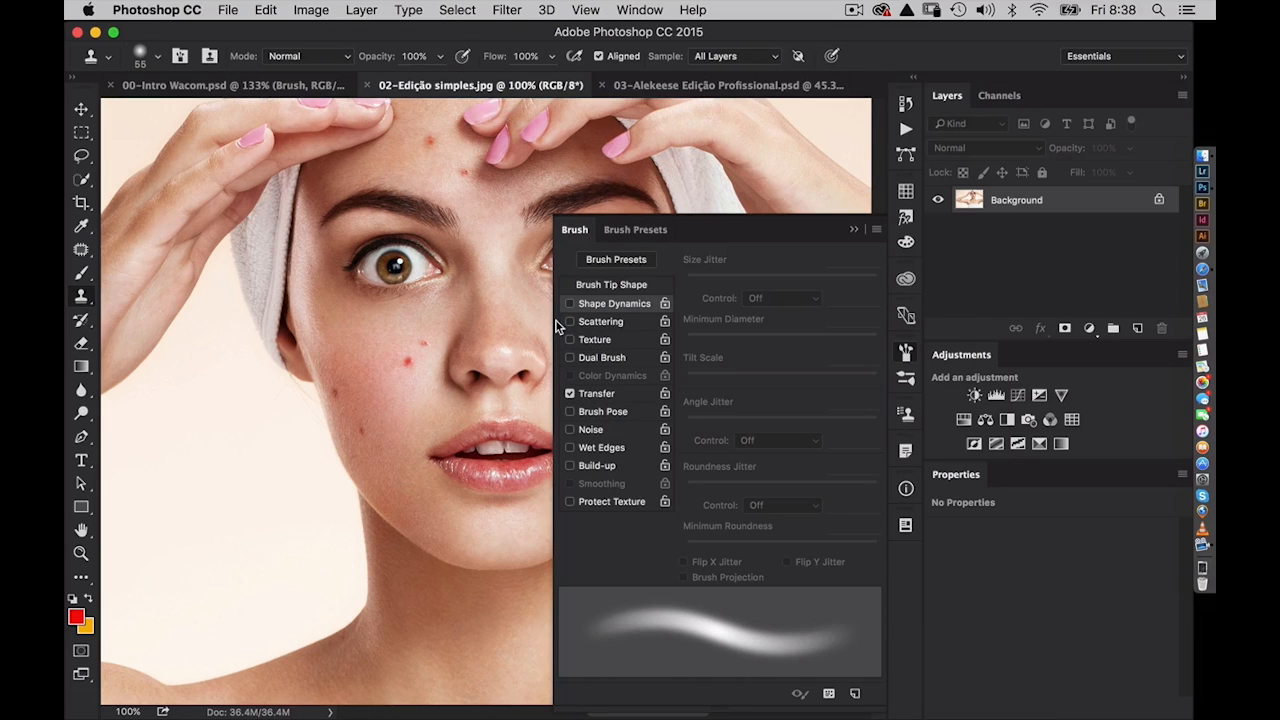
# - Review the Transfer settings, put them away, and clone clean skin over the larger red spot on the woman's right cheek, comparing before and after
pyautogui.click(628, 400)
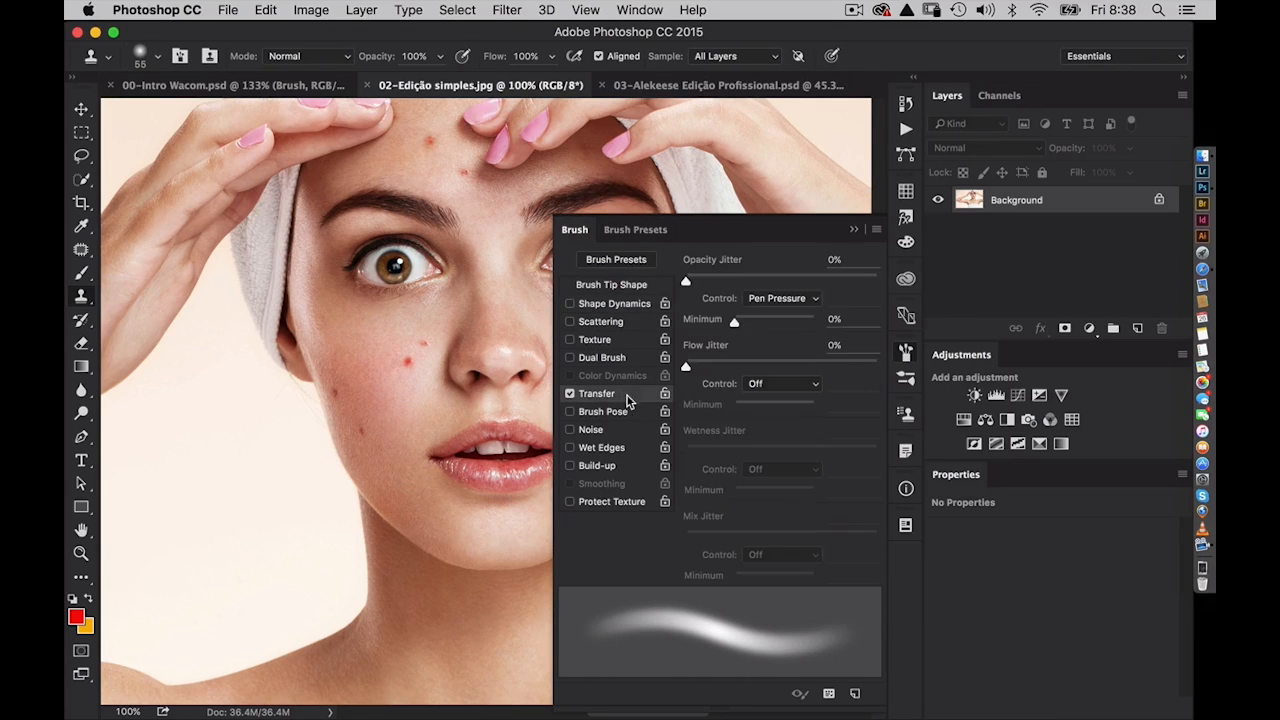
pyautogui.click(906, 352)
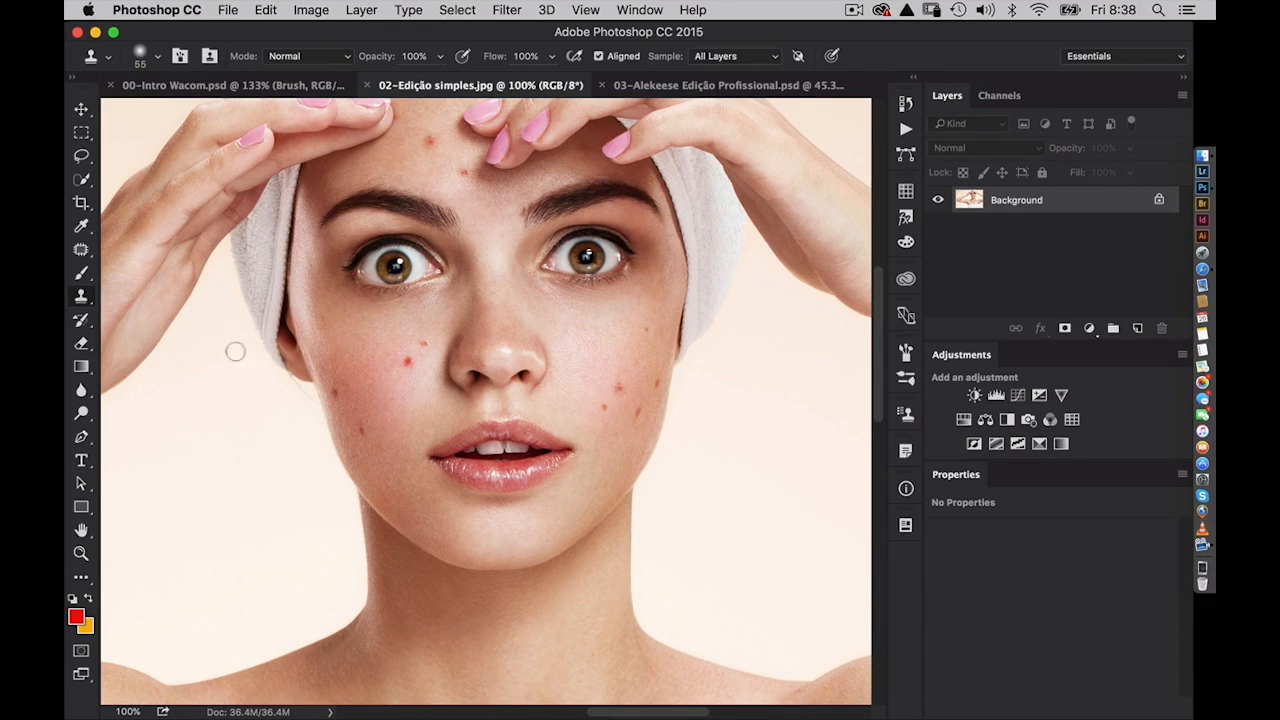
pyautogui.click(403, 359)
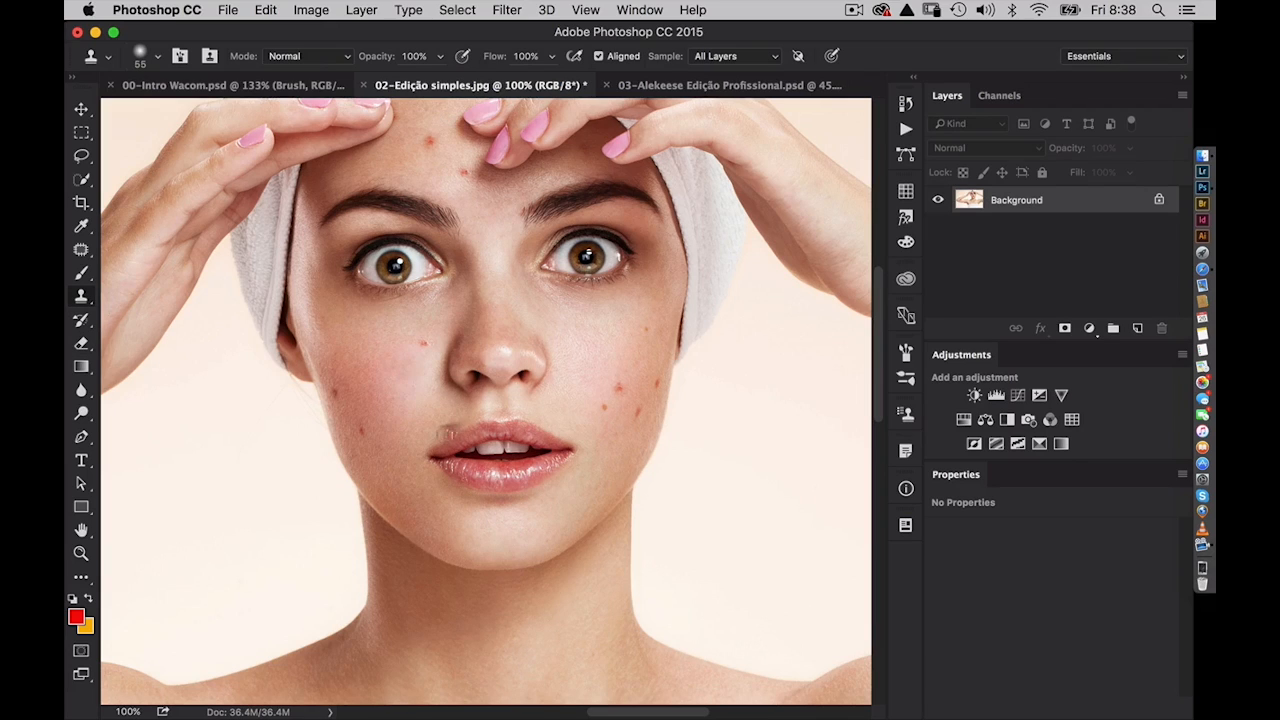
pyautogui.press('super+z')
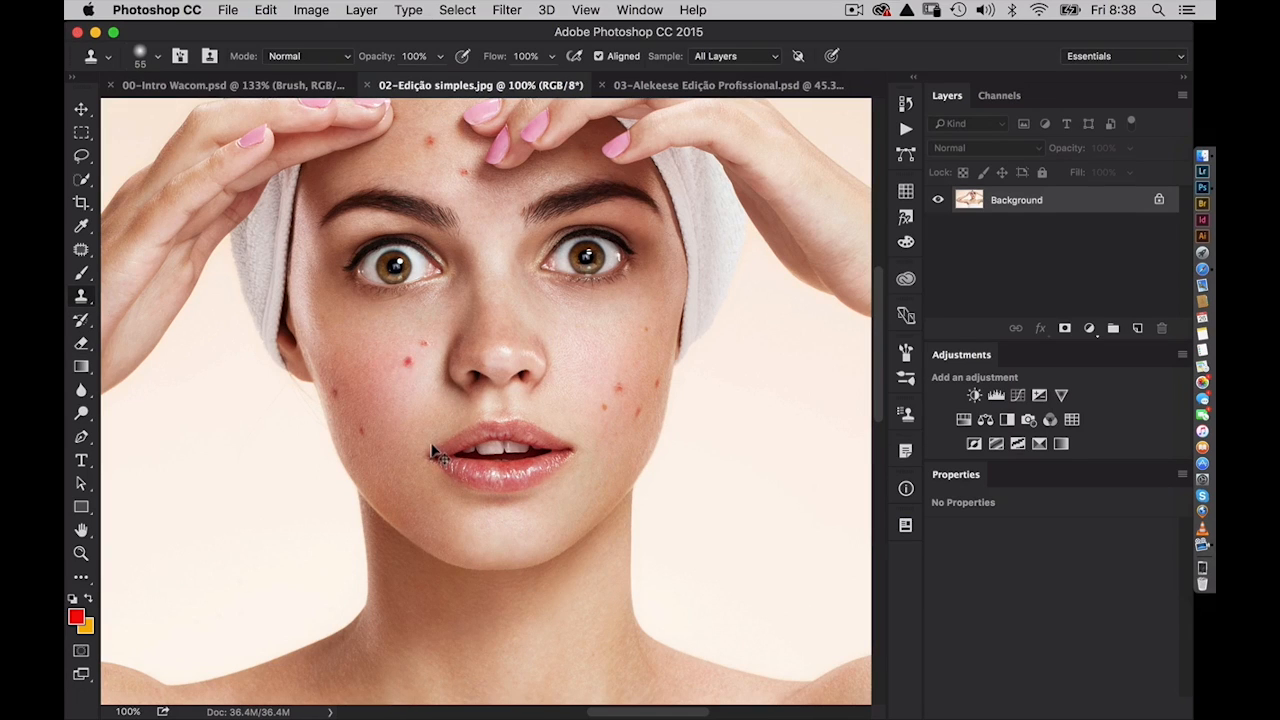
pyautogui.press('super+shift+z')
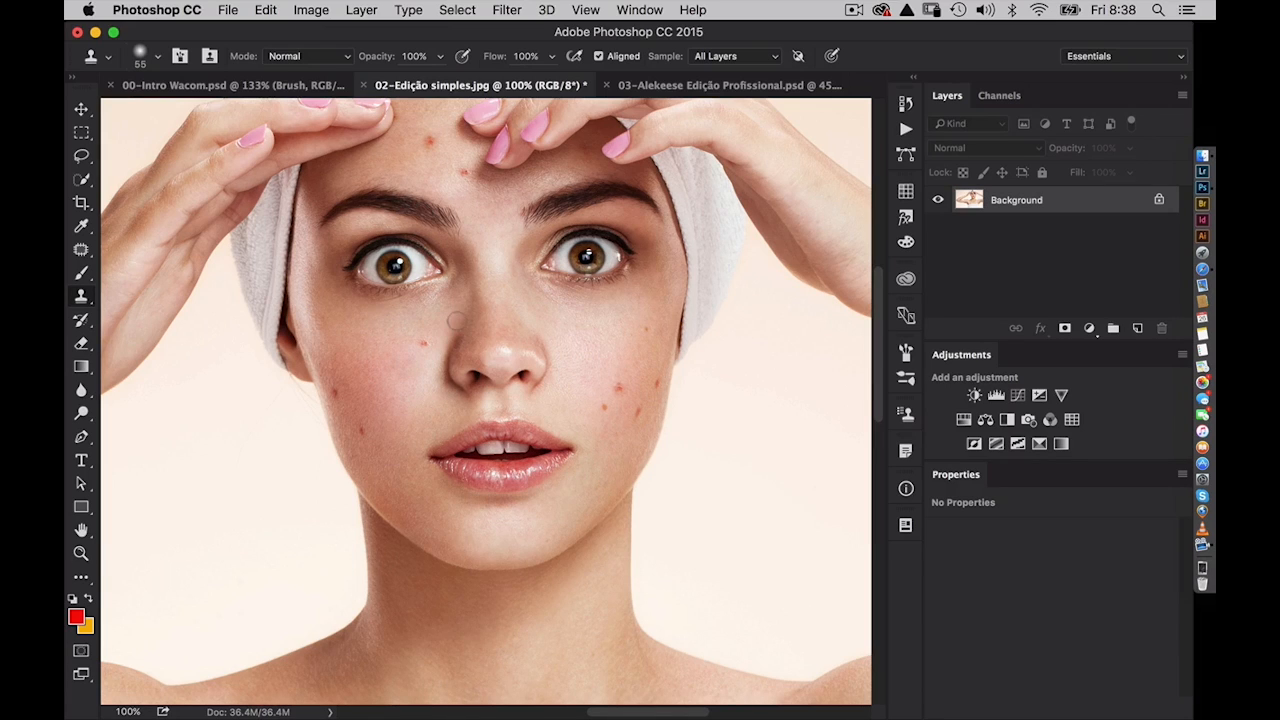
pyautogui.moveTo(471, 312); pyautogui.dragTo(465, 319)
# - With the Healing Brush, sample clean cheek skin and heal the remaining red spot beside the nose on the woman's right cheek
pyautogui.press('j')
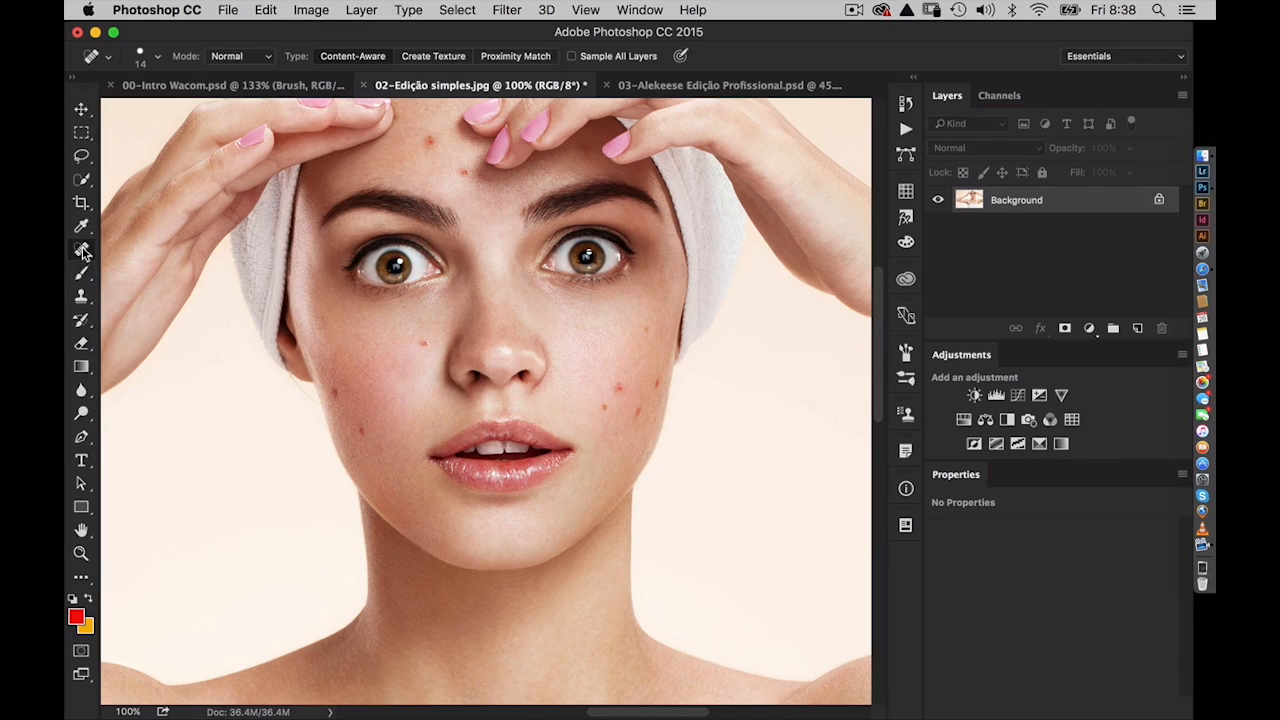
pyautogui.click(82, 251)
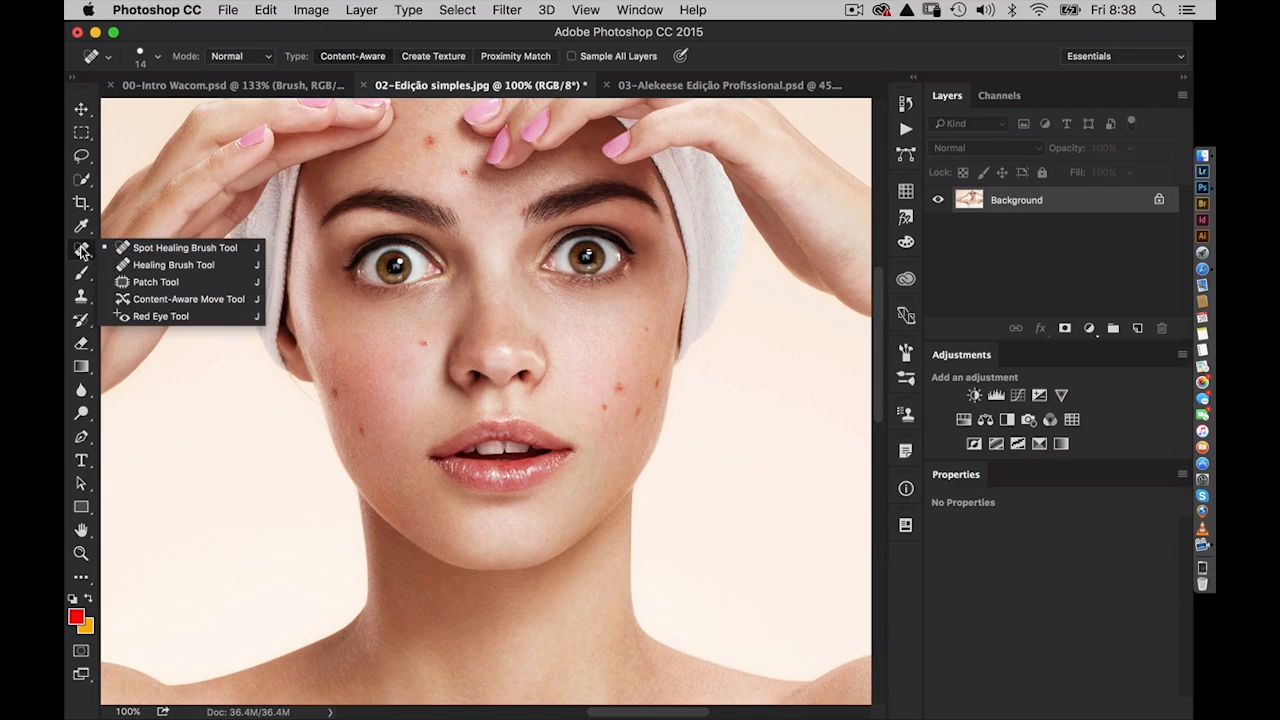
pyautogui.click(150, 265)
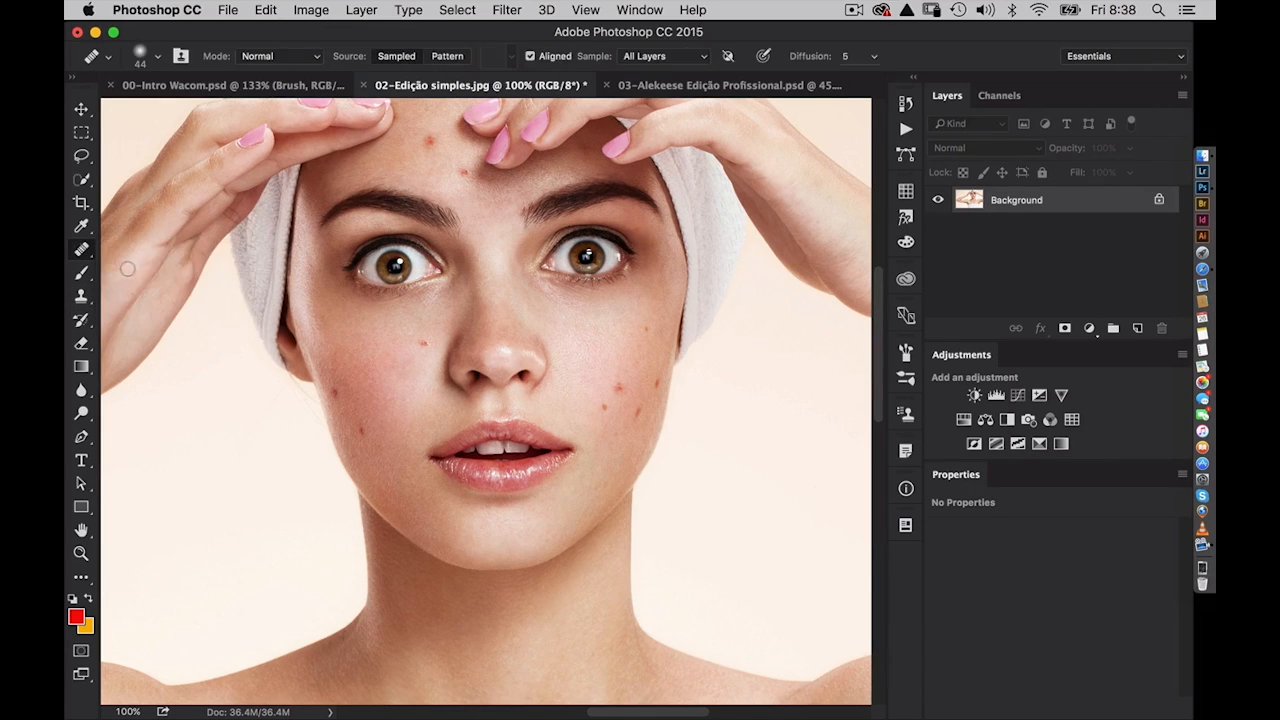
pyautogui.keyDown('super'); pyautogui.click(419, 368); pyautogui.keyUp('super')
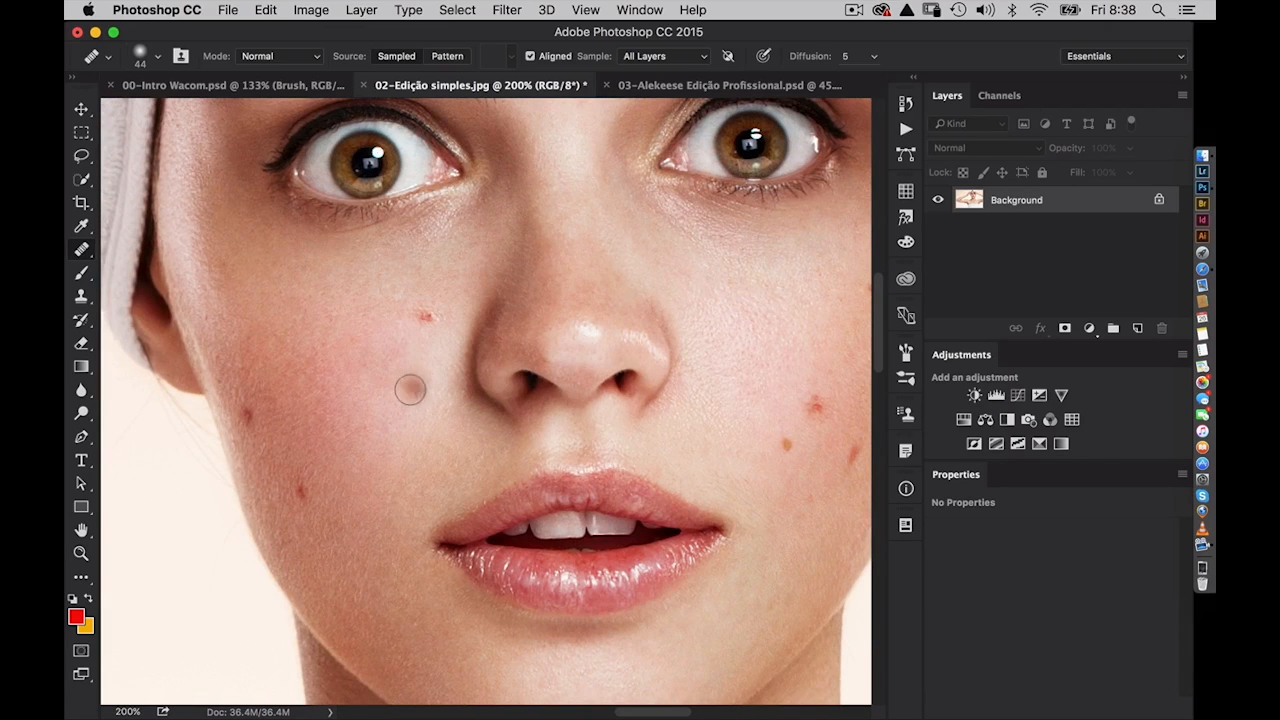
pyautogui.keyDown('alt'); pyautogui.click(401, 413); pyautogui.keyUp('alt')
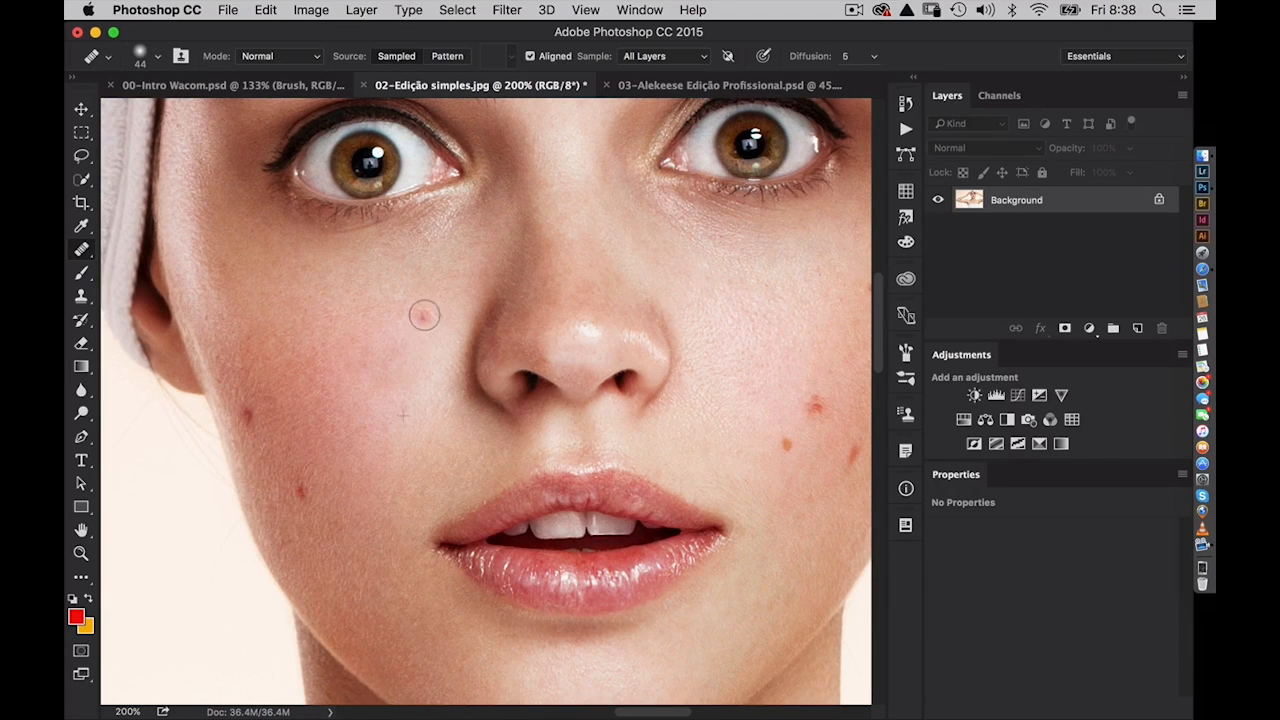
pyautogui.click(426, 316)
pyautogui.keyDown('alt'); pyautogui.click(350, 286); pyautogui.keyUp('alt')
pyautogui.click(527, 266)
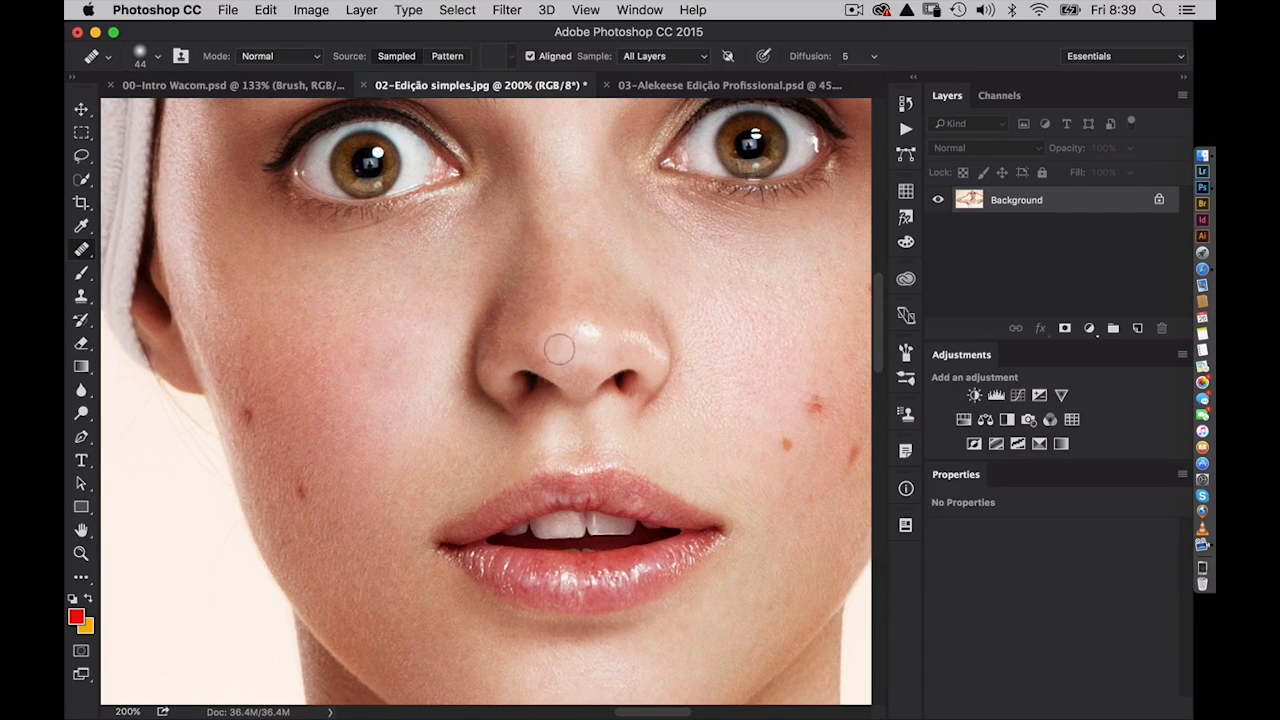
# - Heal the large red spot on the woman's left cheek using clean skin from just above it
pyautogui.click(806, 356)
pyautogui.click(808, 404)
pyautogui.click(794, 449)
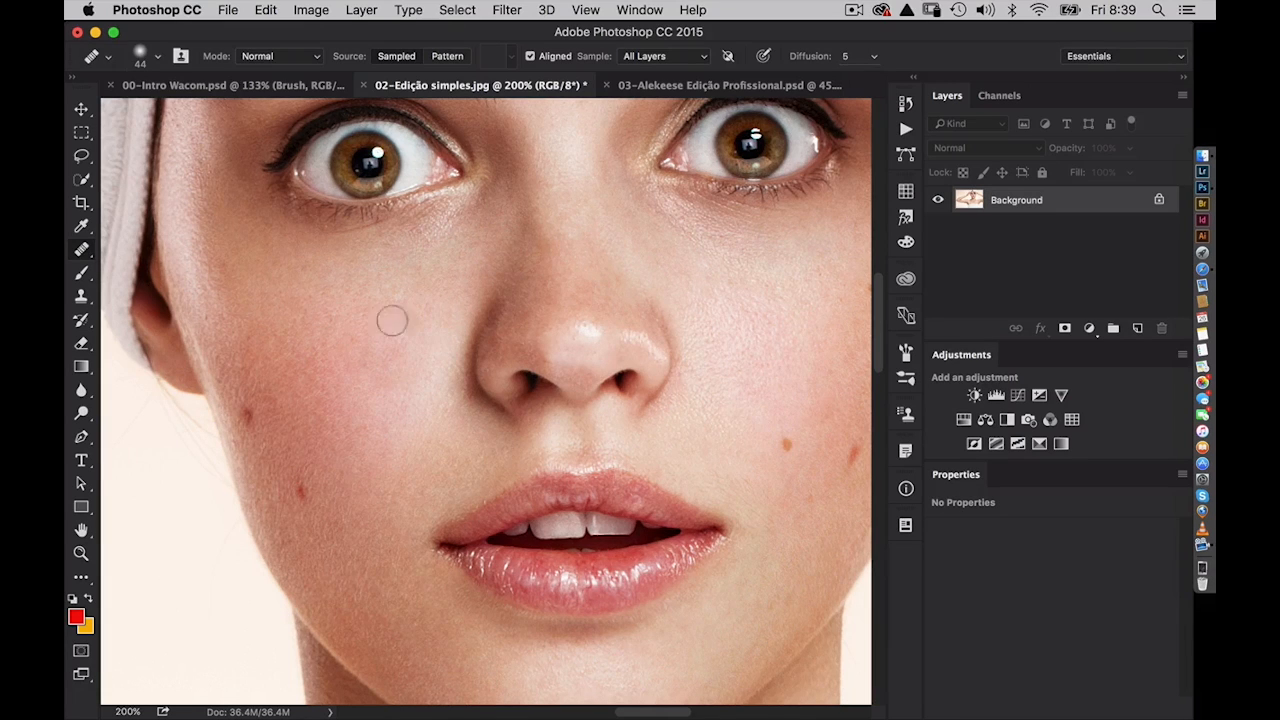
# - With the Patch tool, replace the two spots on the outer right cheek and the remaining spots on the lower left cheek with clean skin
pyautogui.click(84, 252)
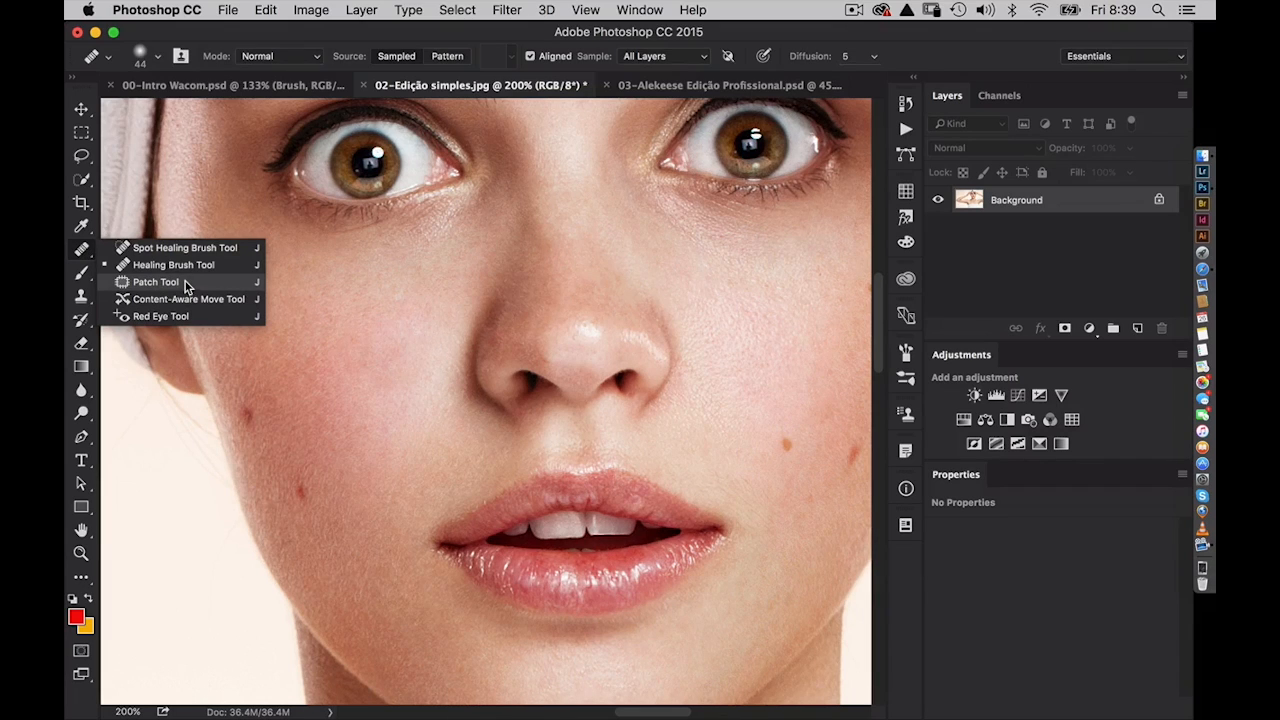
pyautogui.click(156, 282)
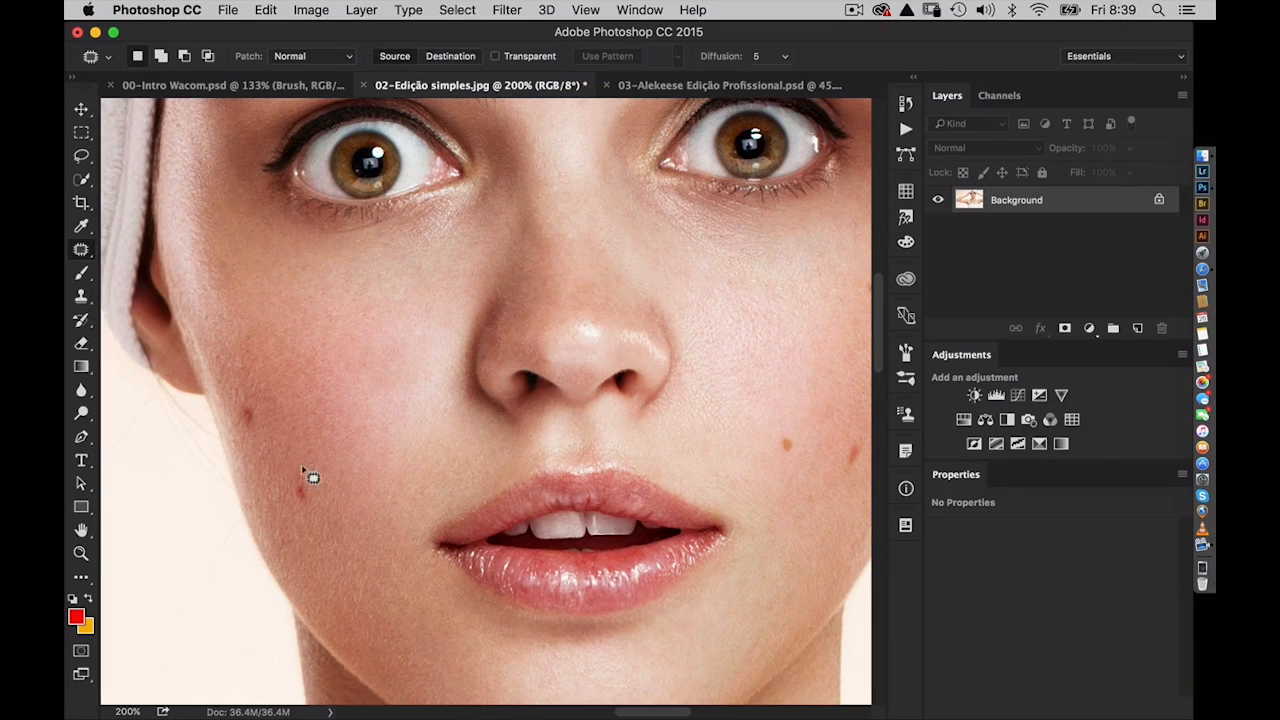
pyautogui.moveTo(302, 470)
pyautogui.mouseDown()
pyautogui.moveTo(290, 472)
pyautogui.moveTo(293, 501)
pyautogui.moveTo(316, 492)
pyautogui.moveTo(300, 483)
pyautogui.moveTo(305, 421)
pyautogui.moveTo(308, 437)
pyautogui.mouseUp()
pyautogui.hotkey('ctrl', 'd')
pyautogui.moveTo(240, 400)
pyautogui.mouseDown()
pyautogui.moveTo(237, 429)
pyautogui.moveTo(266, 420)
pyautogui.moveTo(260, 397)
pyautogui.mouseUp()
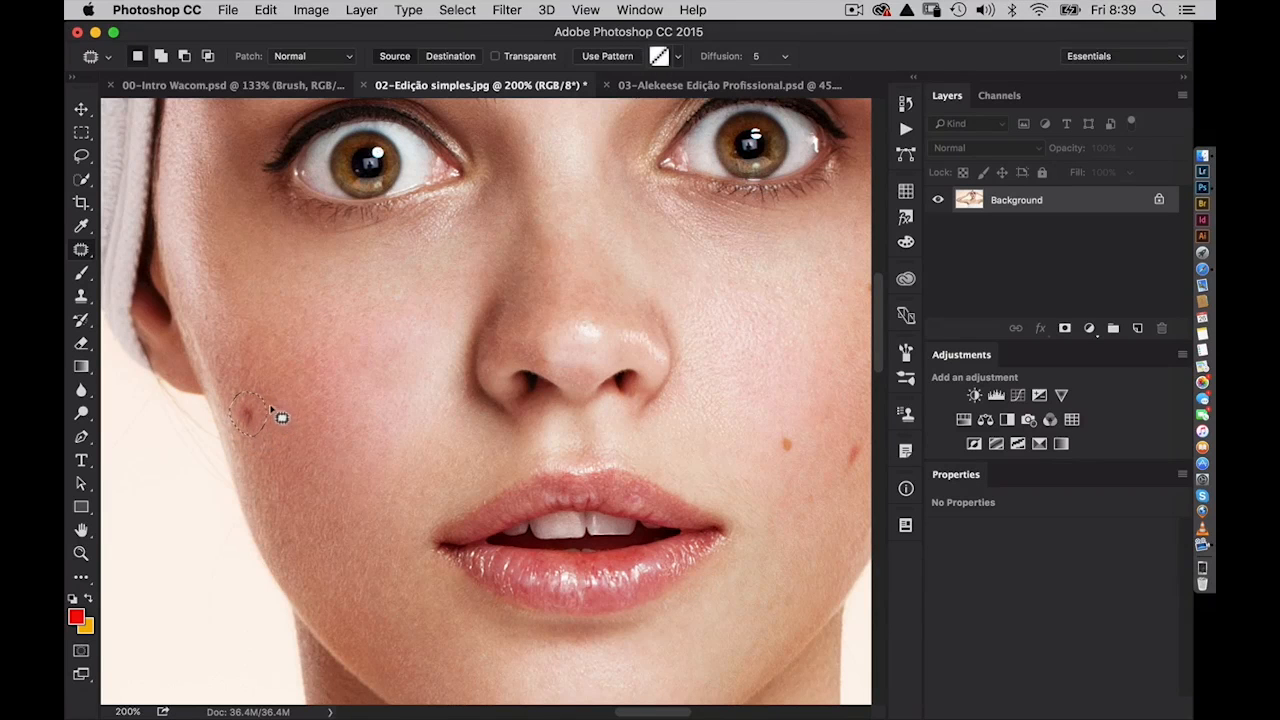
pyautogui.moveTo(249, 412); pyautogui.dragTo(266, 467)
pyautogui.hotkey('ctrl', 'd')
pyautogui.moveTo(788, 430)
pyautogui.mouseDown()
pyautogui.moveTo(725, 435)
pyautogui.moveTo(769, 461)
pyautogui.moveTo(783, 425)
pyautogui.moveTo(776, 392)
pyautogui.moveTo(799, 378)
pyautogui.moveTo(800, 403)
pyautogui.moveTo(814, 394)
pyautogui.moveTo(816, 341)
pyautogui.mouseUp()
pyautogui.press('super+d')
# - Try patching a small area on the woman's lower left cheek near the jaw, undo it, and clear the selection
pyautogui.moveTo(782, 475)
pyautogui.mouseDown()
pyautogui.moveTo(765, 510)
pyautogui.moveTo(788, 479)
pyautogui.moveTo(774, 469)
pyautogui.moveTo(704, 491)
pyautogui.moveTo(549, 490)
pyautogui.moveTo(794, 493)
pyautogui.mouseUp()
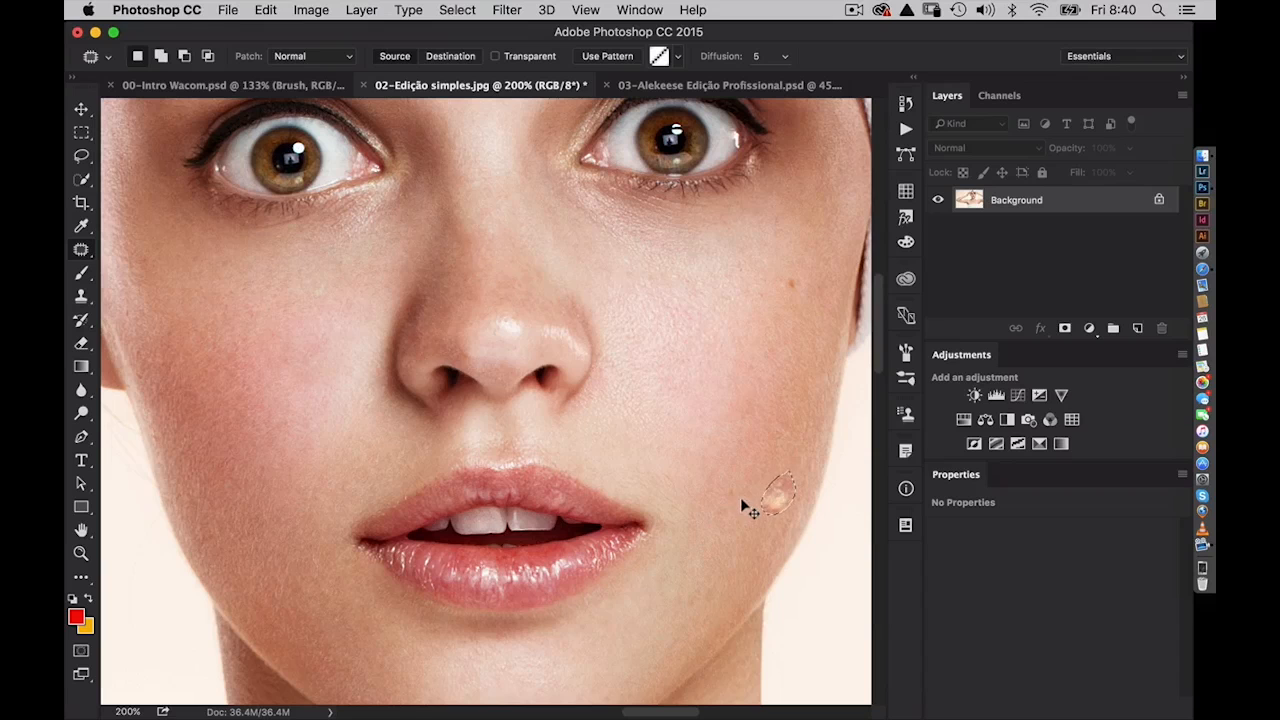
pyautogui.press('super+z')
pyautogui.press('super+z')
pyautogui.press('super+z')
pyautogui.press('super+d')
# - Patch the small brown spot on the woman's upper left cheek near the ear with nearby skin and deselect
pyautogui.moveTo(789, 271)
pyautogui.mouseDown()
pyautogui.moveTo(806, 272)
pyautogui.moveTo(790, 272)
pyautogui.mouseUp()
pyautogui.press('super+d')
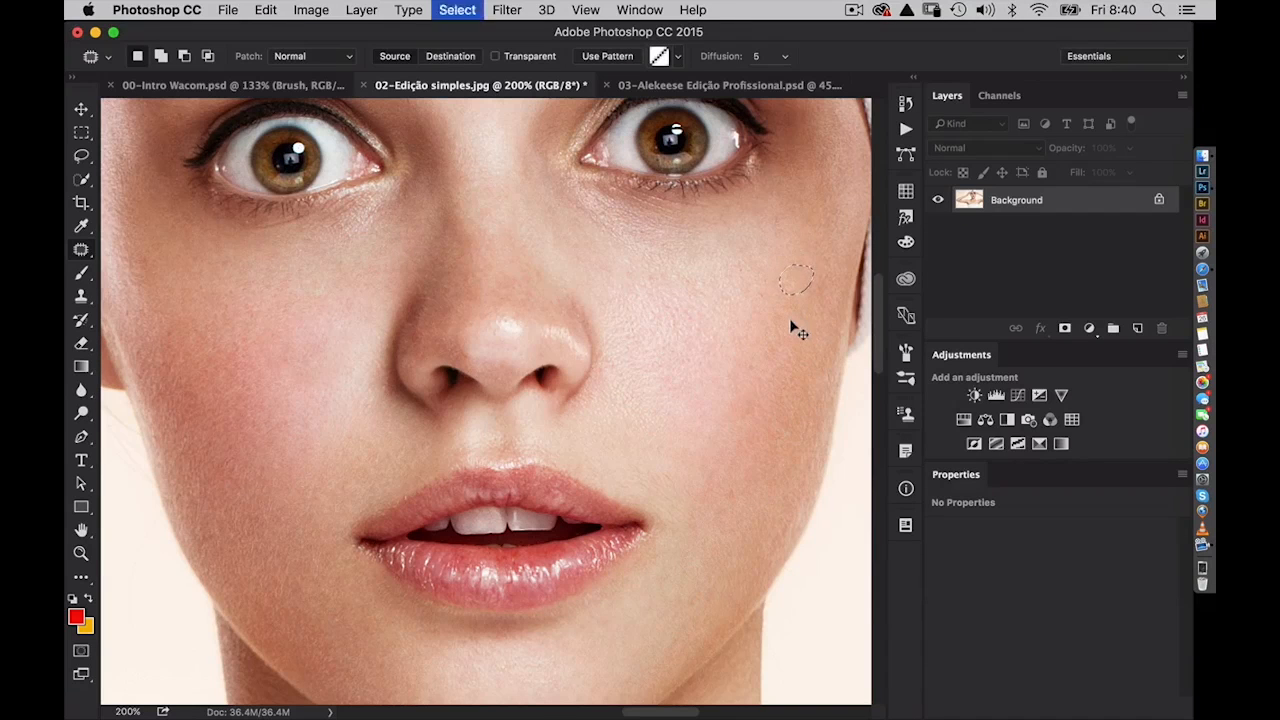
# - Step back through the retouching history and forward again to compare the face before and after the corrections
pyautogui.press('super+minus')
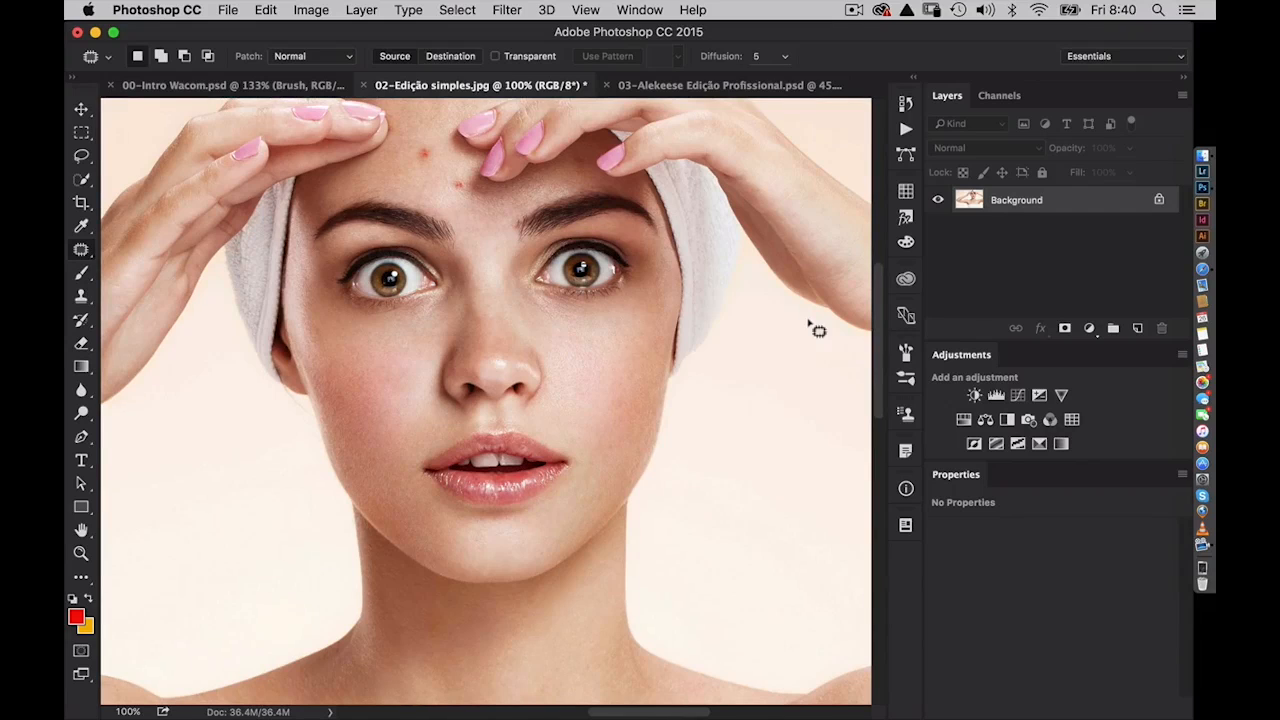
pyautogui.press('super+alt+z')
pyautogui.press('super+alt+z')
pyautogui.press('super+alt+z')
pyautogui.press('super+alt+z')
pyautogui.press('super+alt+z')
pyautogui.press('super+alt+z')
pyautogui.press('super+alt+z')
pyautogui.press('super+alt+z')
pyautogui.press('super+shift+z')
pyautogui.press('super+shift+z')
pyautogui.press('super+shift+z')
pyautogui.press('super+shift+z')
pyautogui.press('super+shift+z')
pyautogui.press('super+shift+z')
pyautogui.press('super+shift+z')
pyautogui.press('super+shift+z')
# - Patch the two red spots on the forehead with clean skin and clear the selection
pyautogui.moveTo(467, 183)
pyautogui.mouseDown()
pyautogui.moveTo(449, 183)
pyautogui.moveTo(466, 189)
pyautogui.moveTo(423, 143)
pyautogui.moveTo(417, 160)
pyautogui.moveTo(427, 155)
pyautogui.mouseUp()
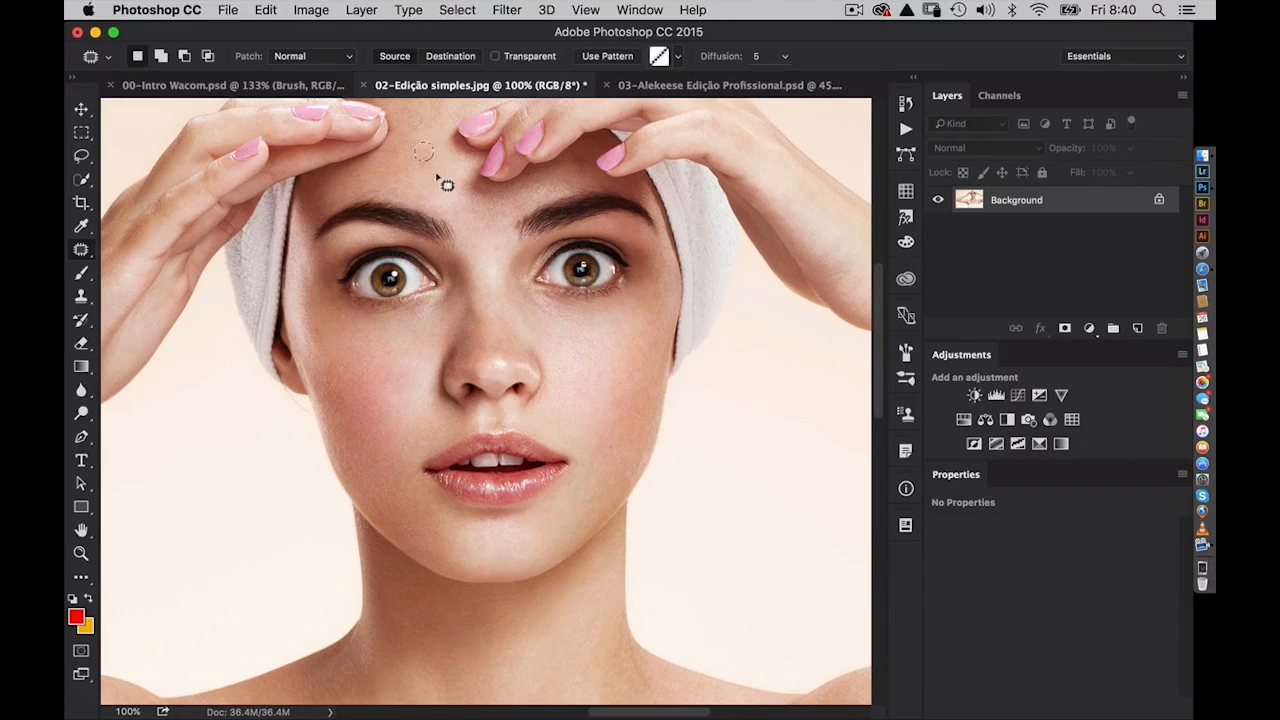
pyautogui.click(439, 173)
# - Using the Clone Stamp at brush size 20, sample the skin above the upper lip and clone it along the lip's edge
pyautogui.click(81, 296)
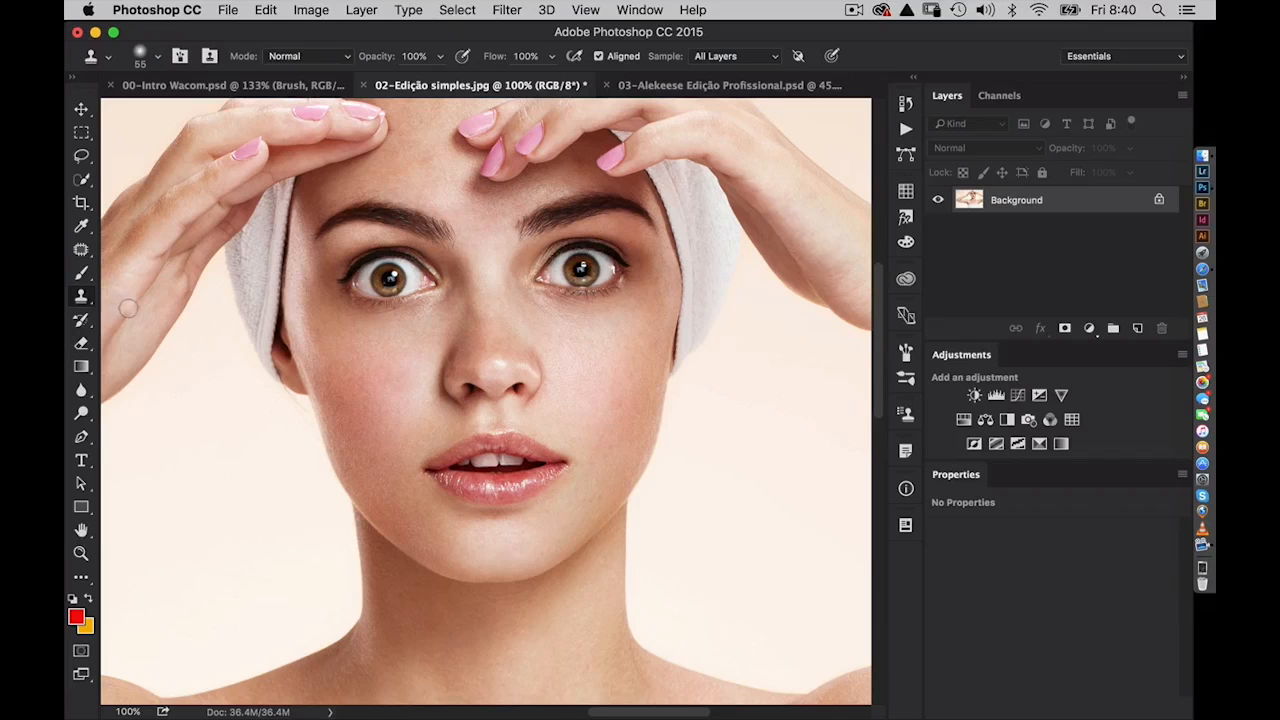
pyautogui.keyDown('super'); pyautogui.click(534, 437); pyautogui.keyUp('super')
pyautogui.keyDown('super'); pyautogui.click(534, 437); pyautogui.keyUp('super')
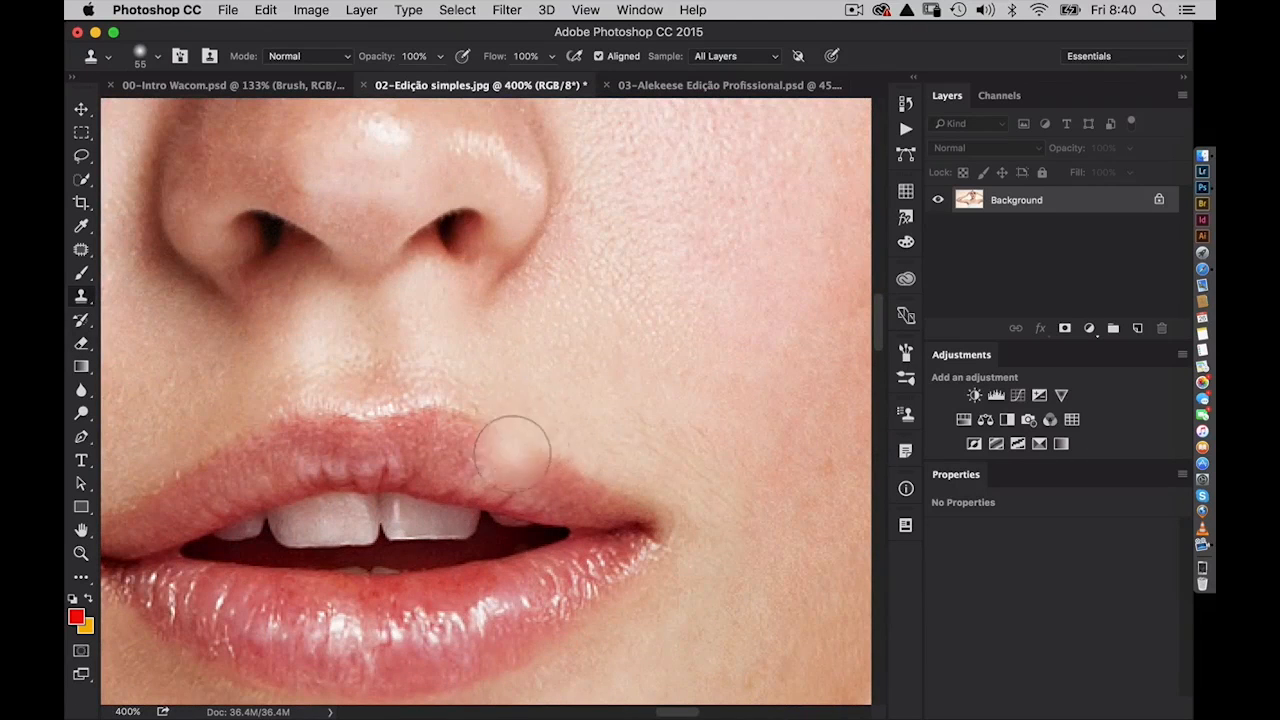
pyautogui.moveTo(577, 405); pyautogui.dragTo(521, 400)
pyautogui.keyDown('alt'); pyautogui.click(521, 400); pyautogui.keyUp('alt')
pyautogui.click(515, 423)
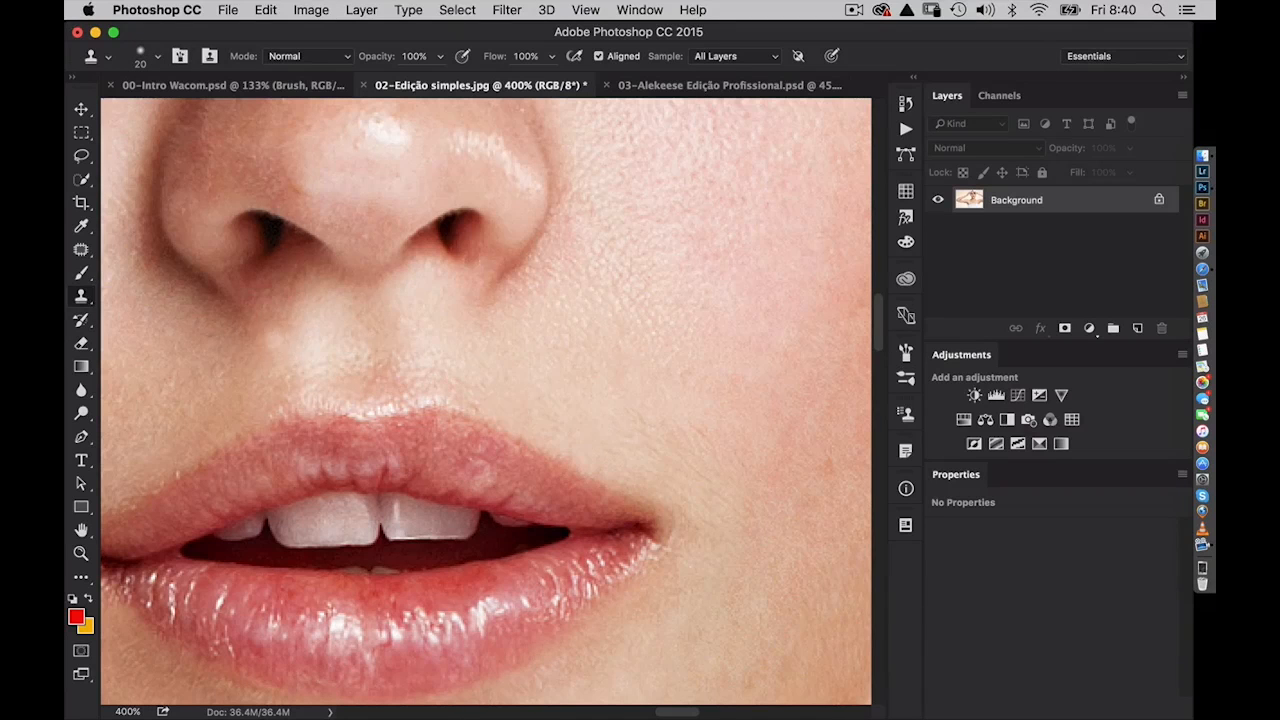
# - Switch to the Healing Brush and touch up the skin on the side of the nose
pyautogui.click(83, 251)
pyautogui.click(140, 260)
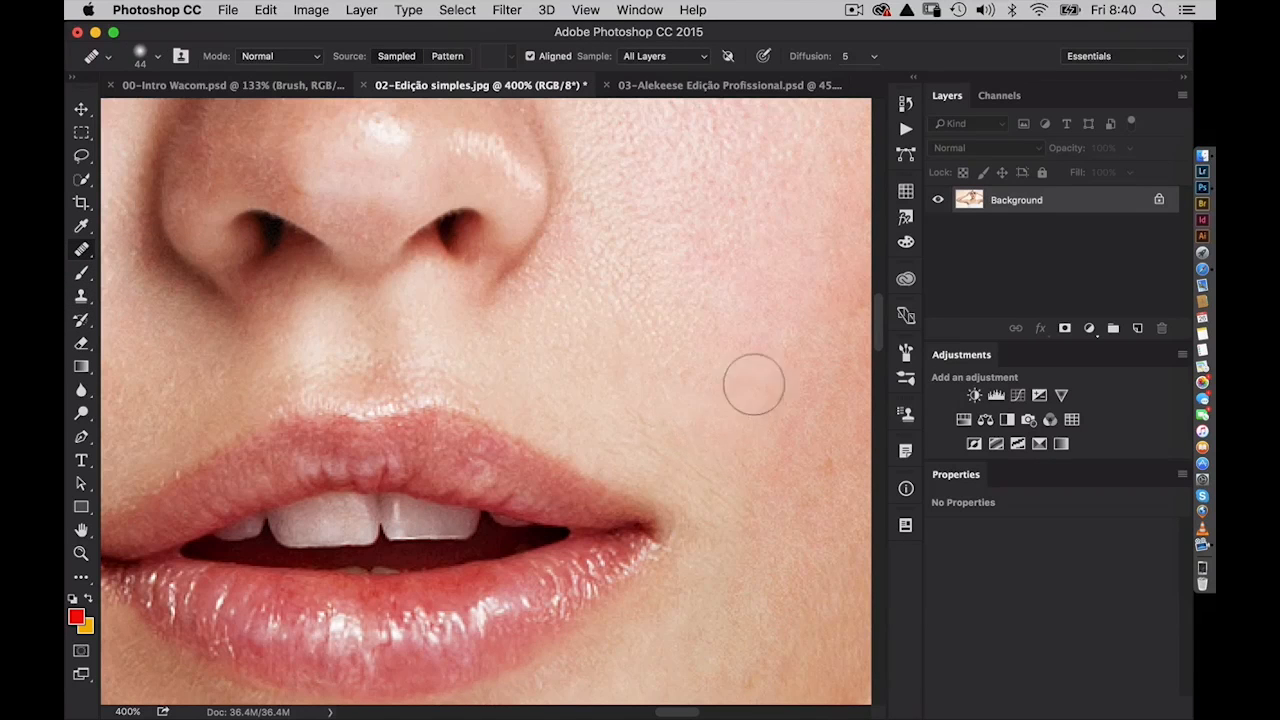
pyautogui.moveTo(450, 221); pyautogui.dragTo(610, 361)
pyautogui.click(420, 313)
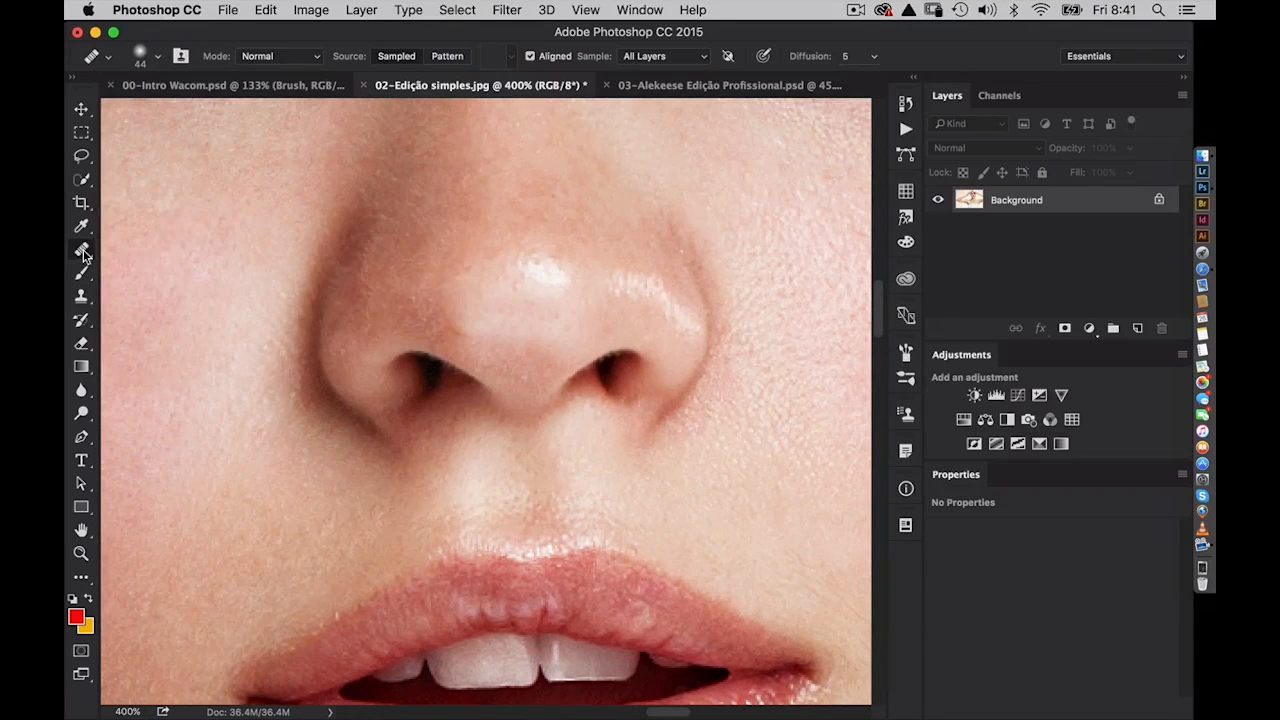
# - Use the Patch tool to replace a small mark on the side of the nose with nearby skin, and clear the selection
pyautogui.rightClick(83, 255)
pyautogui.click(128, 282)
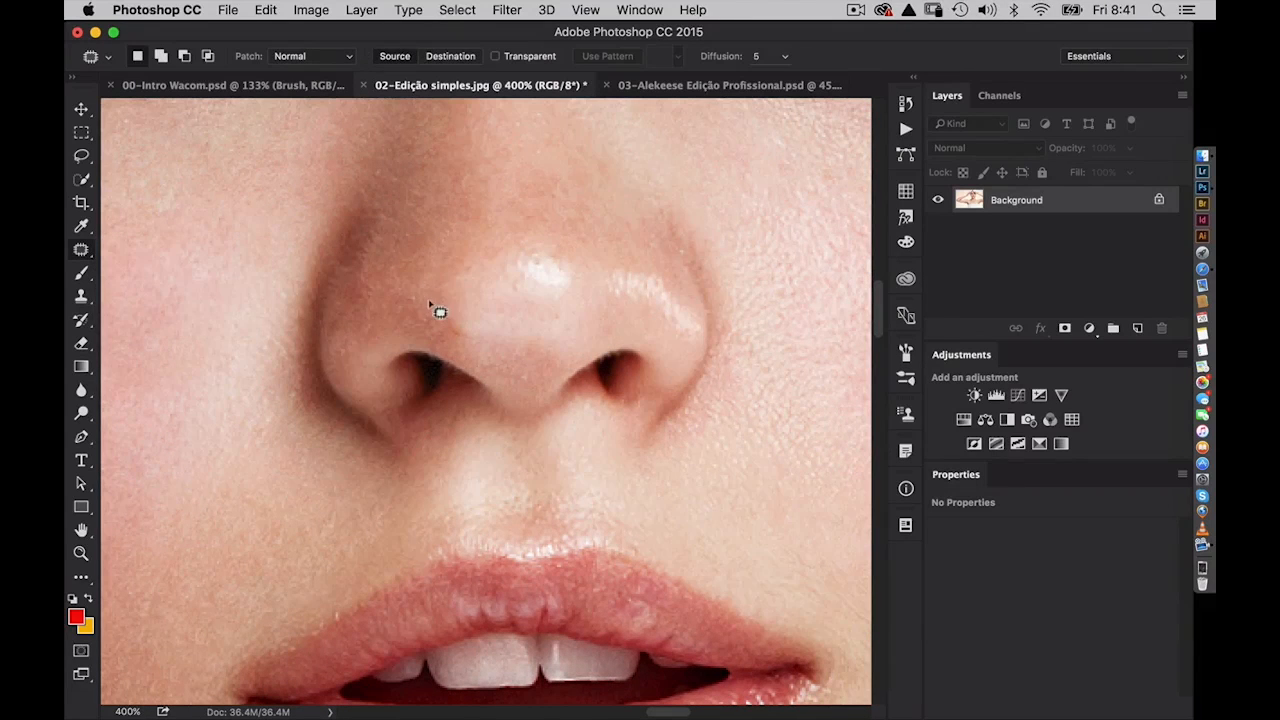
pyautogui.moveTo(430, 303)
pyautogui.mouseDown()
pyautogui.moveTo(466, 323)
pyautogui.moveTo(441, 297)
pyautogui.mouseUp()
pyautogui.click(479, 267)
pyautogui.press('super+1')
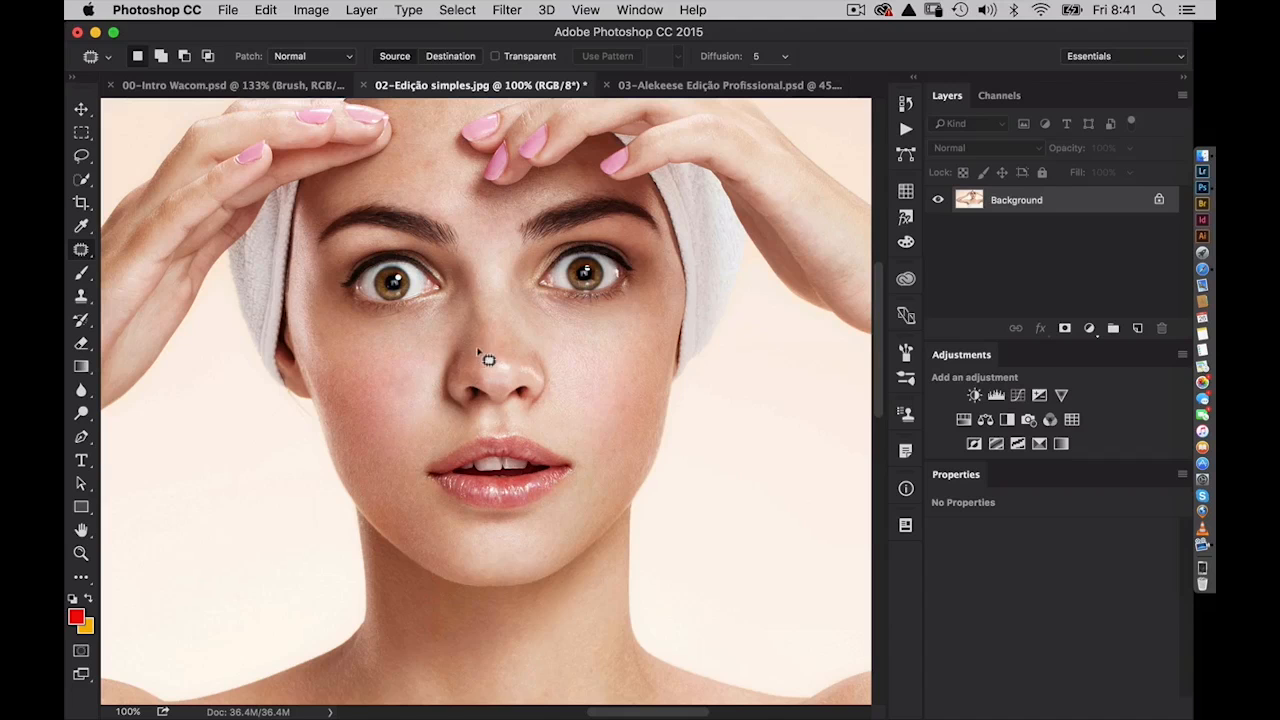
# - Switch to the 03-Alekeese Edição Profissional.psd document, compare the finished edit with the Original layer, and leave only Original visible
pyautogui.click(708, 87)
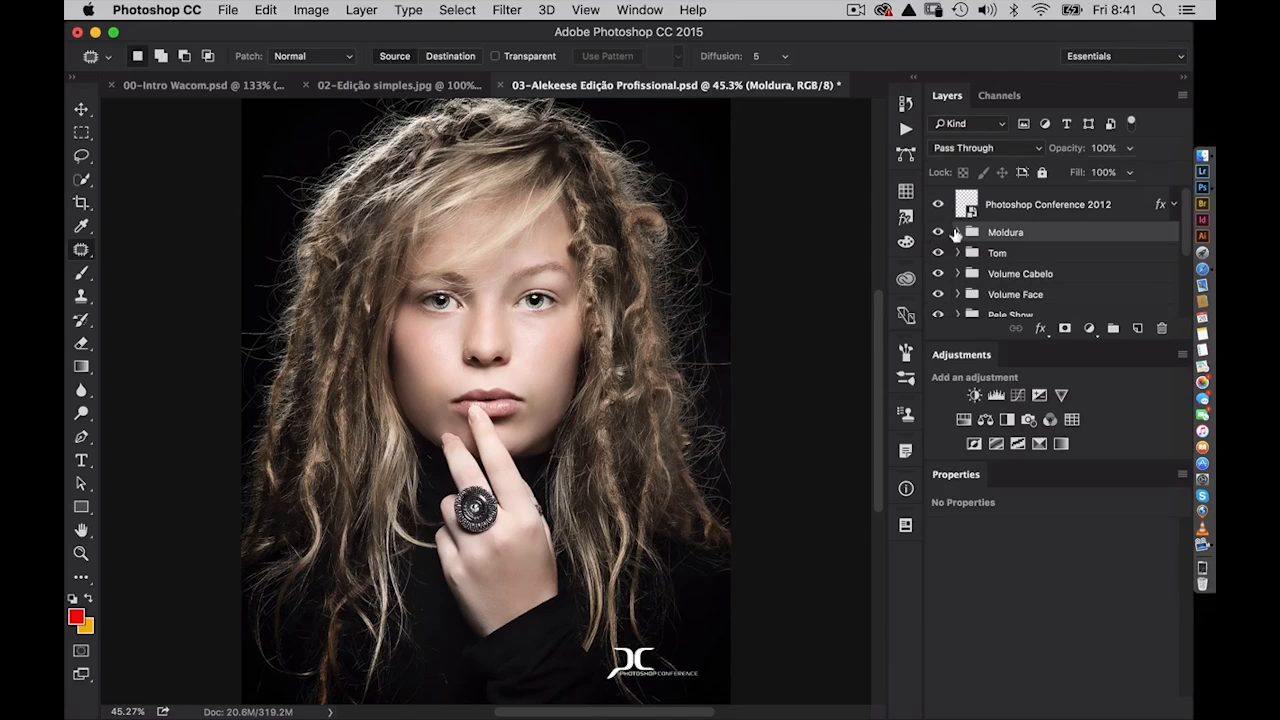
pyautogui.moveTo(1184, 214); pyautogui.dragTo(1187, 304)
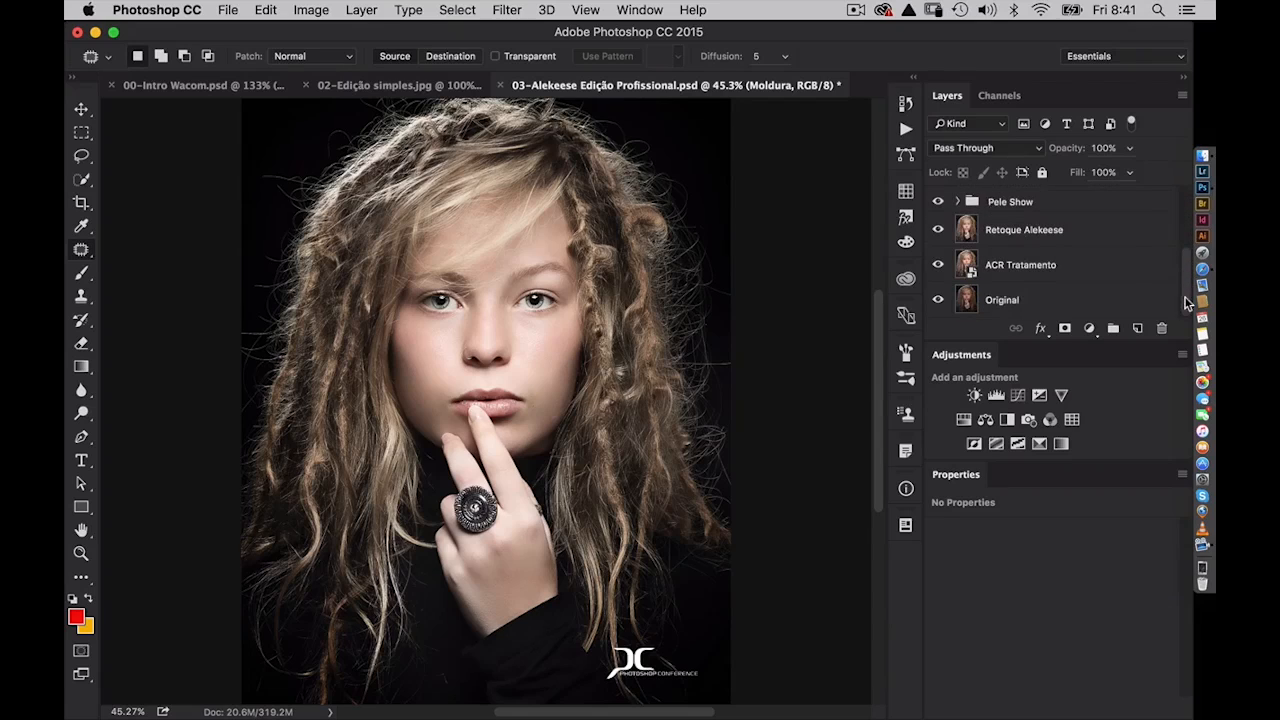
pyautogui.keyDown('alt'); pyautogui.click(938, 300); pyautogui.keyUp('alt')
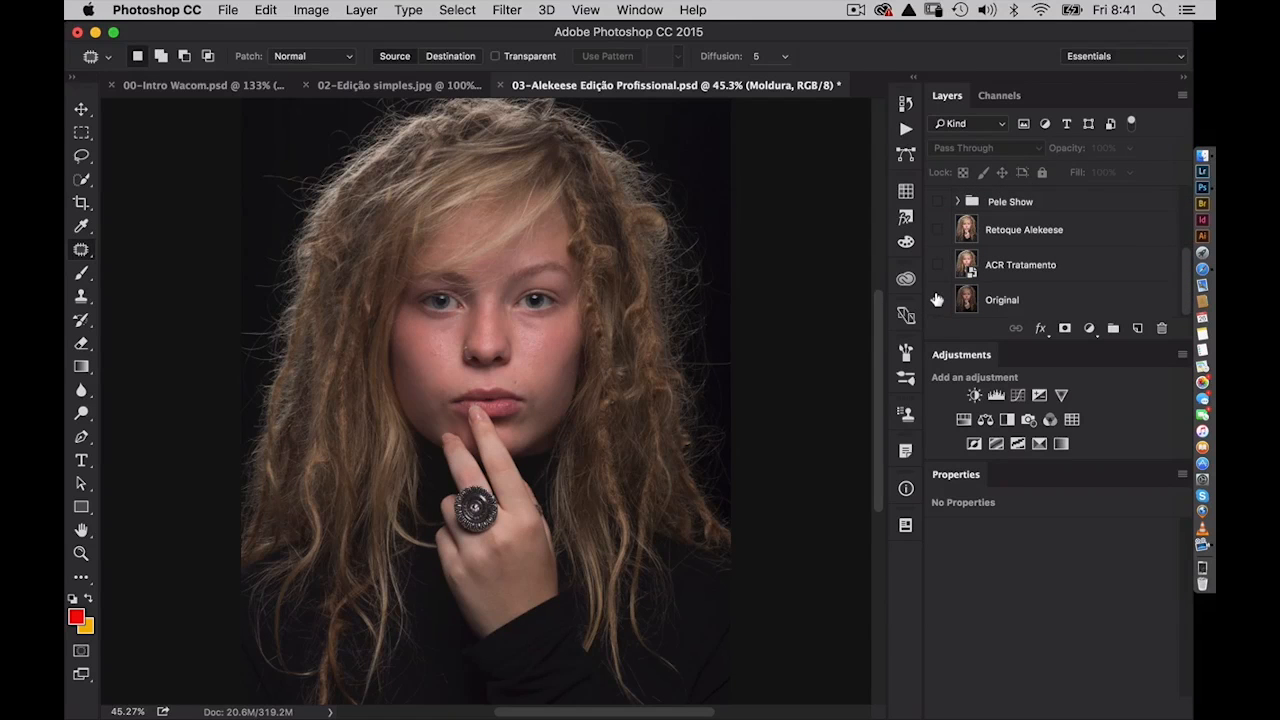
pyautogui.keyDown('alt'); pyautogui.click(937, 300); pyautogui.keyUp('alt')
pyautogui.keyDown('alt'); pyautogui.click(936, 300); pyautogui.keyUp('alt')
# - Examine the face up close and at a wider view, alternating between the Original layer alone and all layers
pyautogui.press('super+plus')
pyautogui.press('super+plus')
pyautogui.press('super+plus')
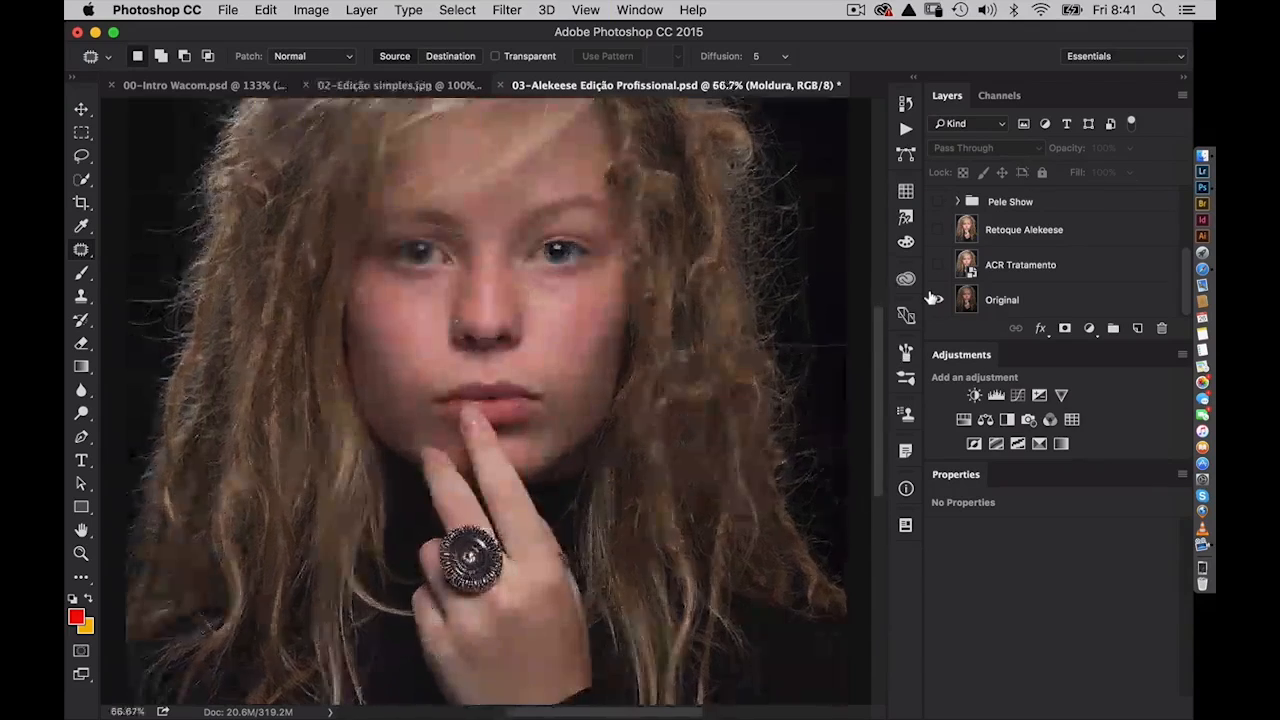
pyautogui.press('super+plus')
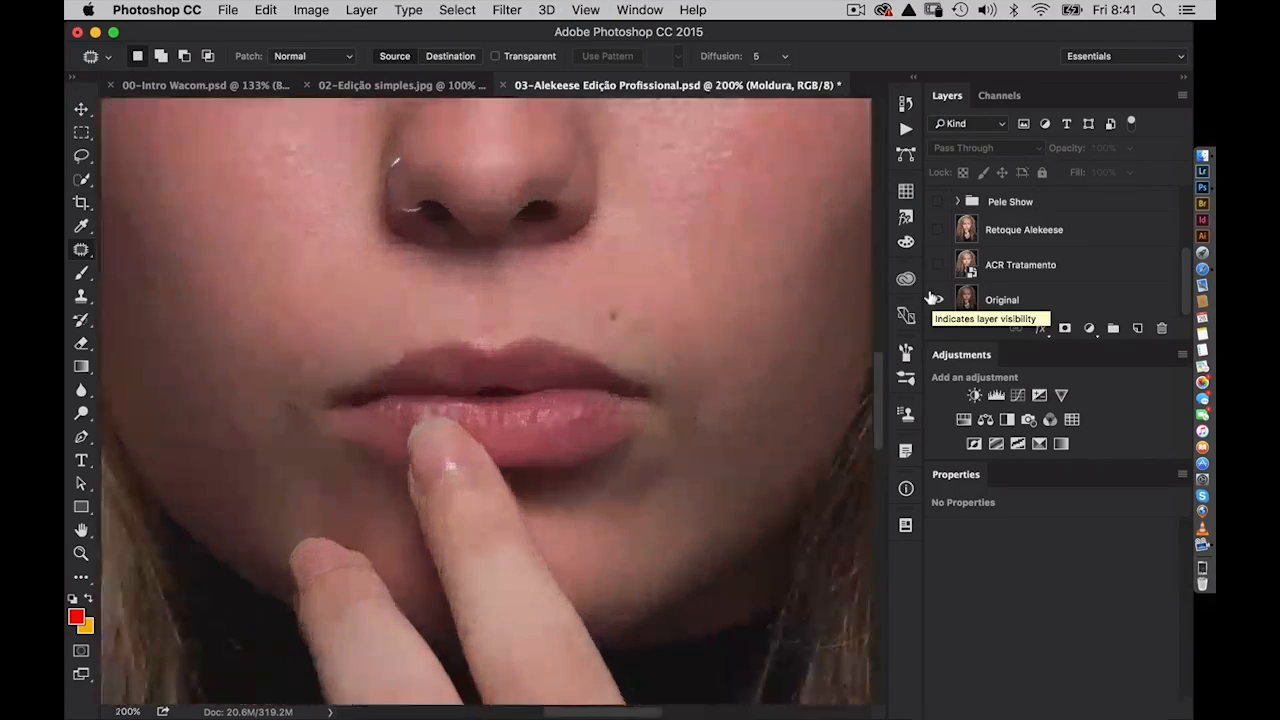
pyautogui.moveTo(638, 274); pyautogui.dragTo(647, 516)
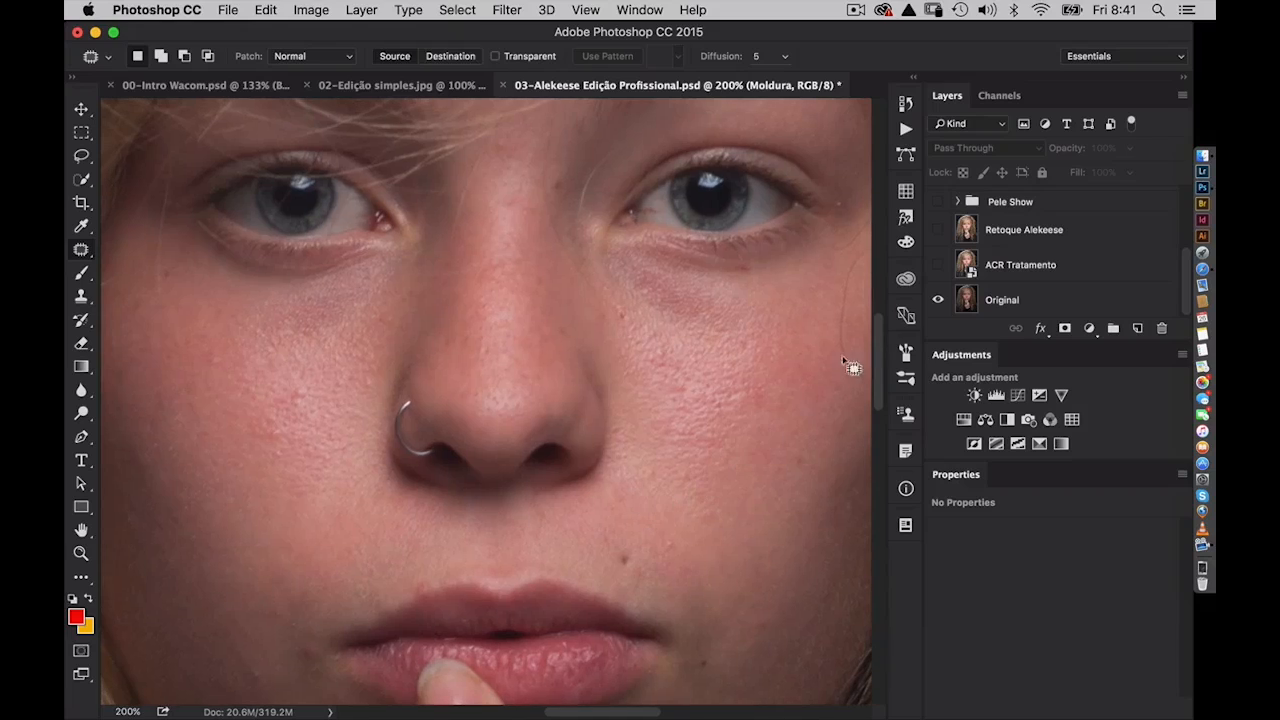
pyautogui.keyDown('alt'); pyautogui.click(937, 300); pyautogui.keyUp('alt')
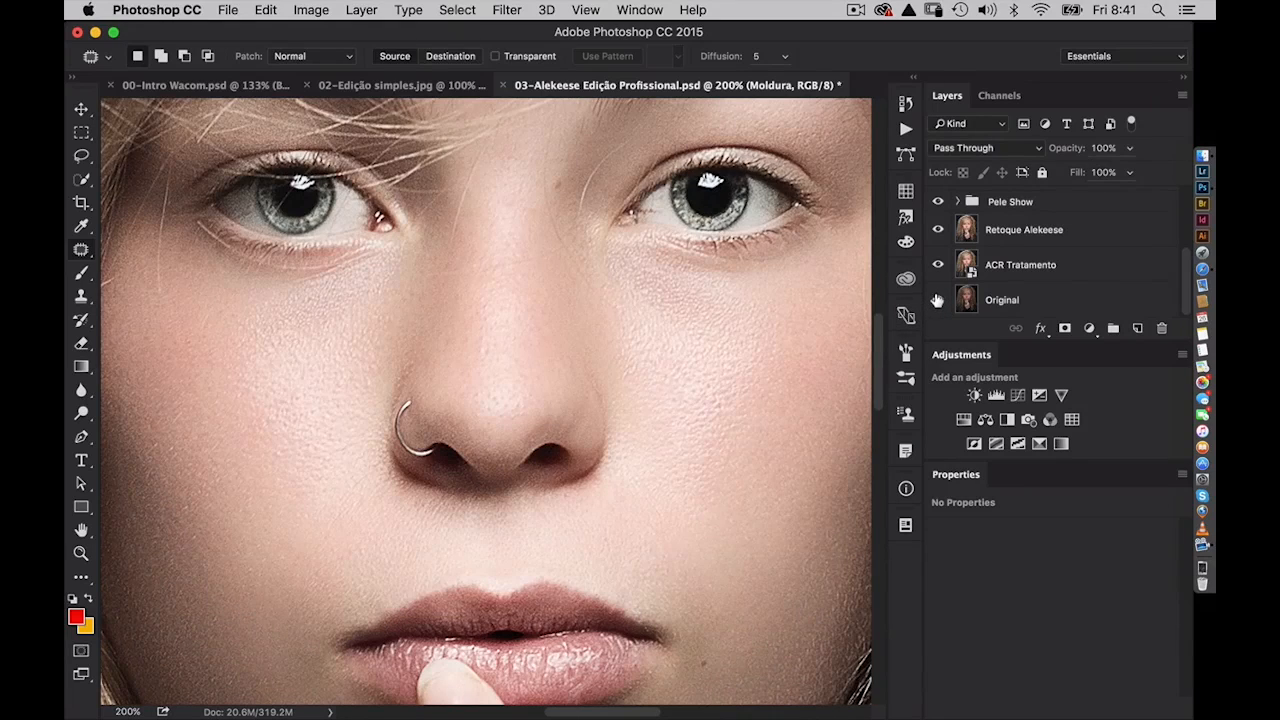
pyautogui.keyDown('alt'); pyautogui.click(937, 300); pyautogui.keyUp('alt')
pyautogui.press('super+minus')
pyautogui.press('super+minus')
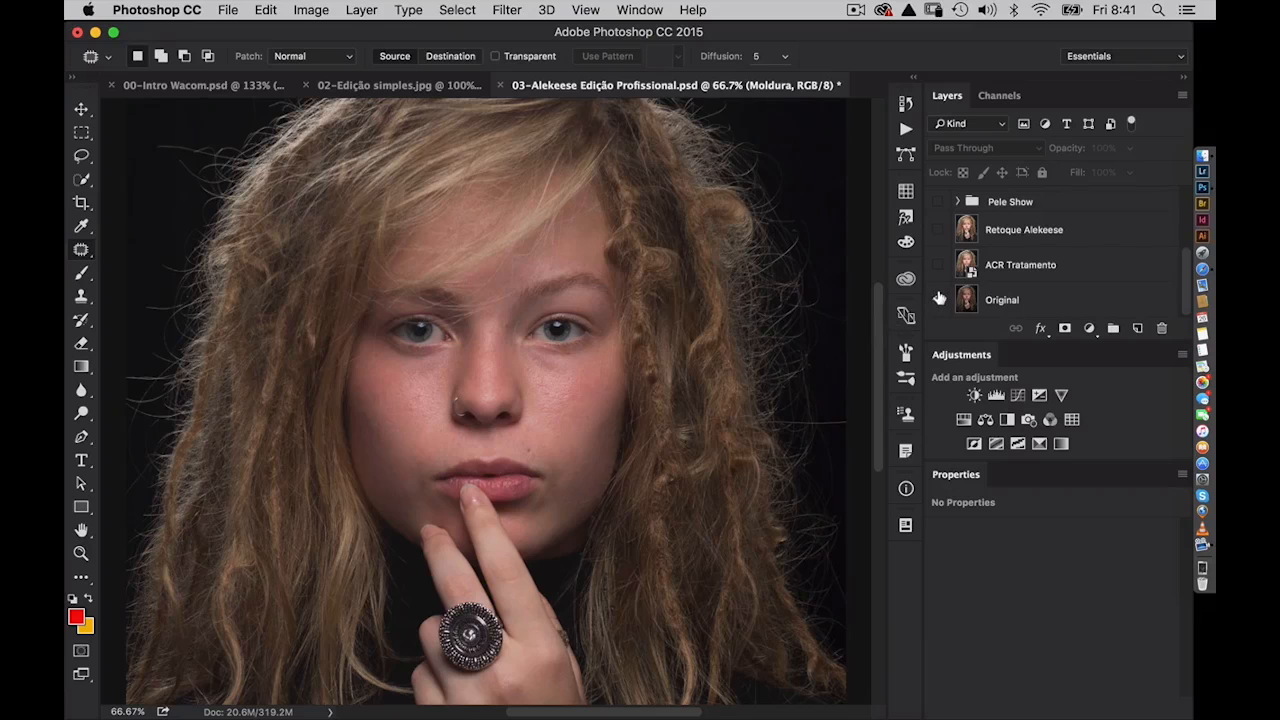
pyautogui.keyDown('alt'); pyautogui.click(937, 300); pyautogui.keyUp('alt')
pyautogui.keyDown('alt'); pyautogui.click(937, 300); pyautogui.keyUp('alt')
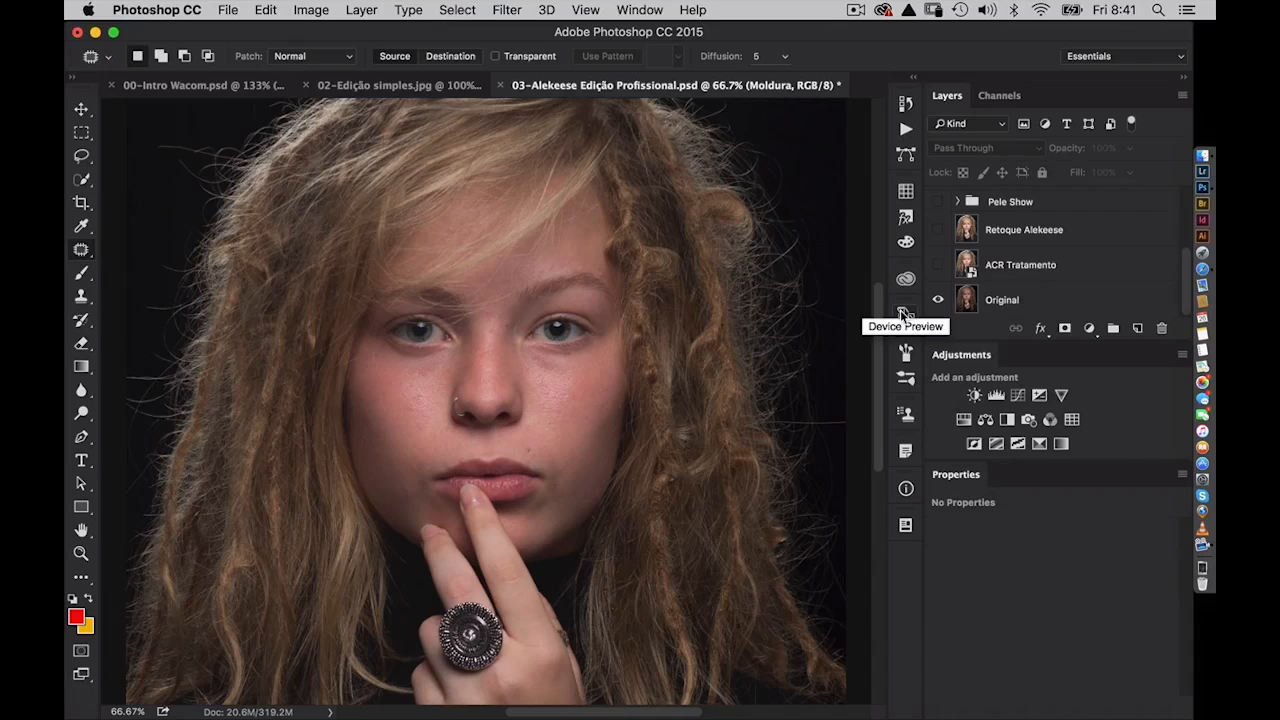
# - Show the ACR Tratamento layer and stamp the visible image onto a new layer directly above it
pyautogui.click(937, 264)
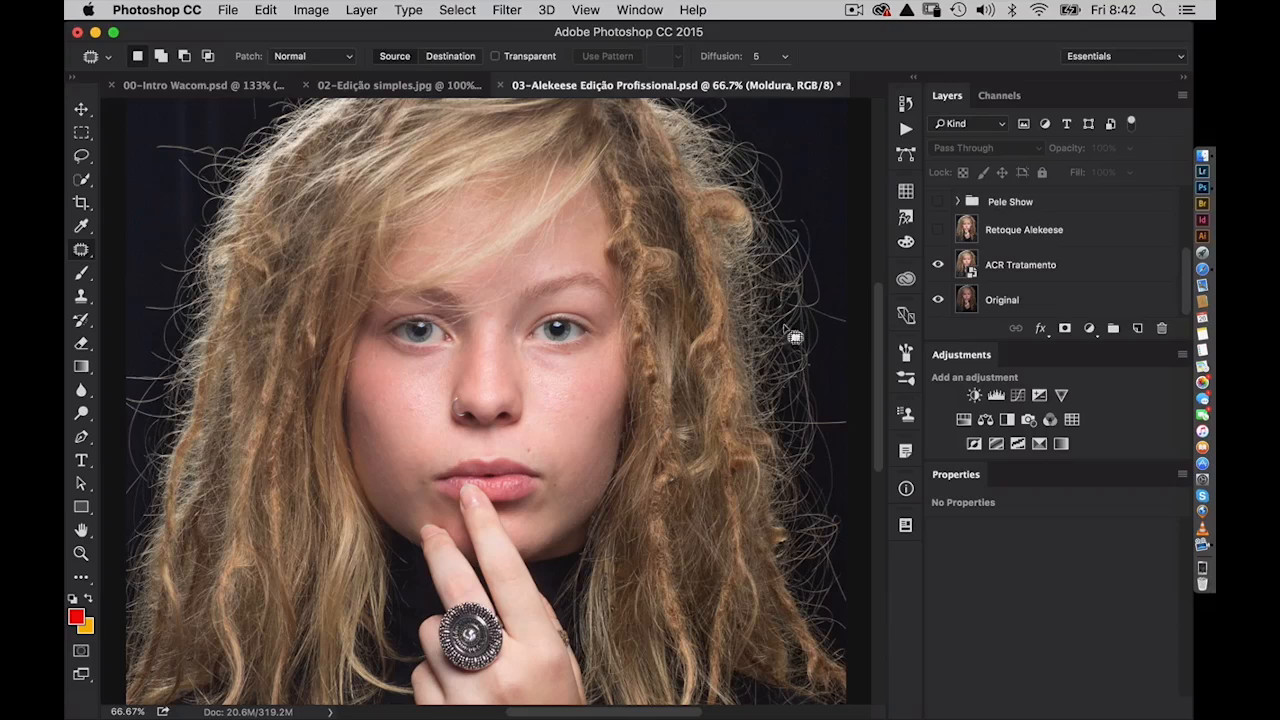
pyautogui.click(1080, 266)
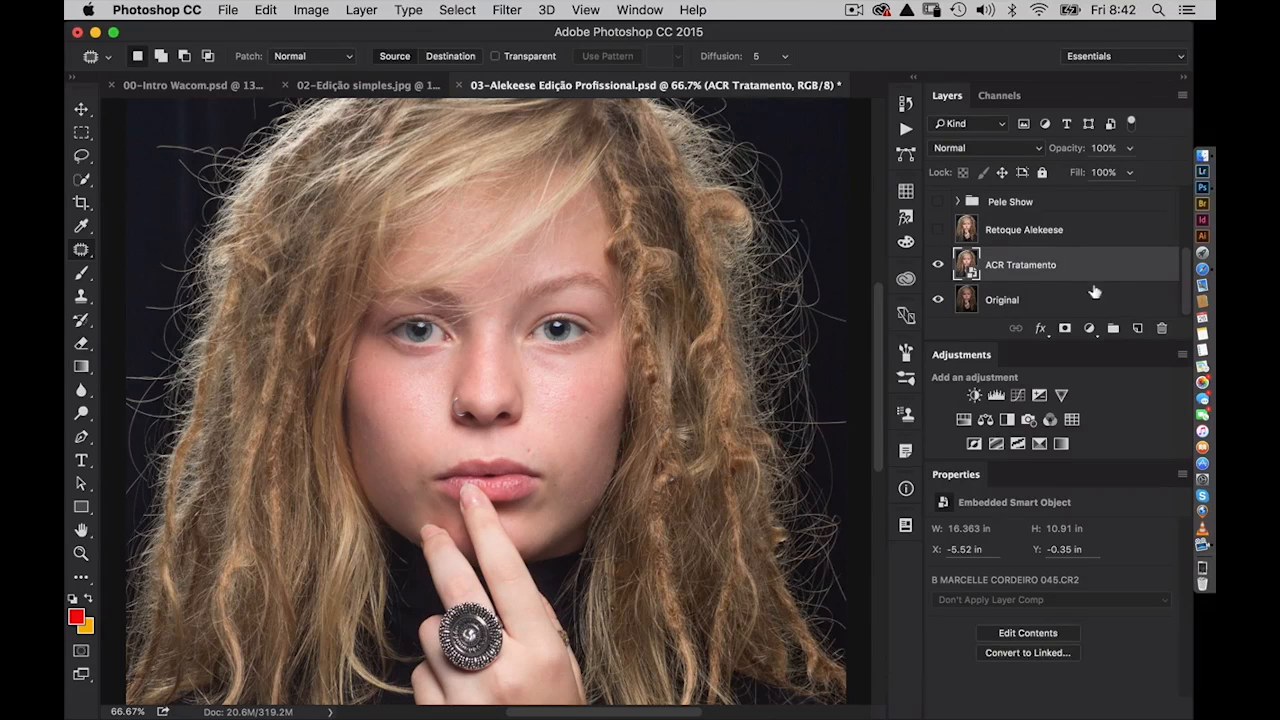
pyautogui.click(1137, 328)
pyautogui.click(1137, 328)
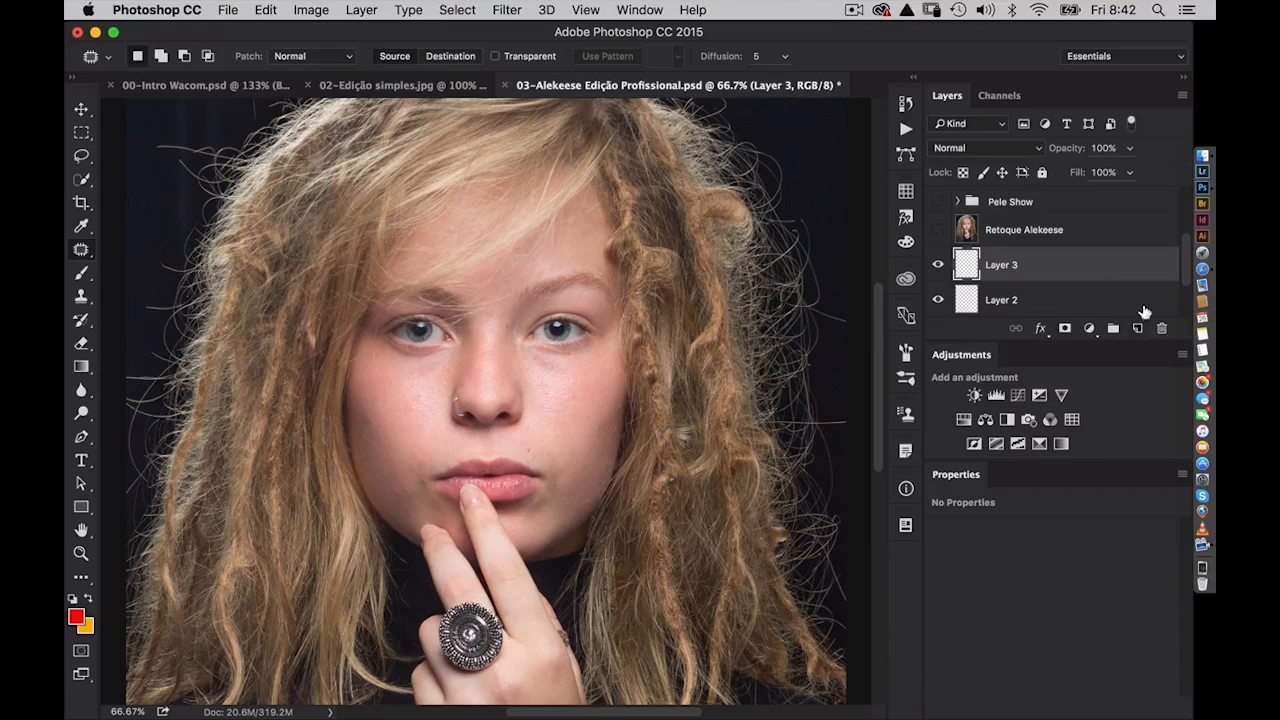
pyautogui.press('super+z')
pyautogui.press('super+alt+shift+e')
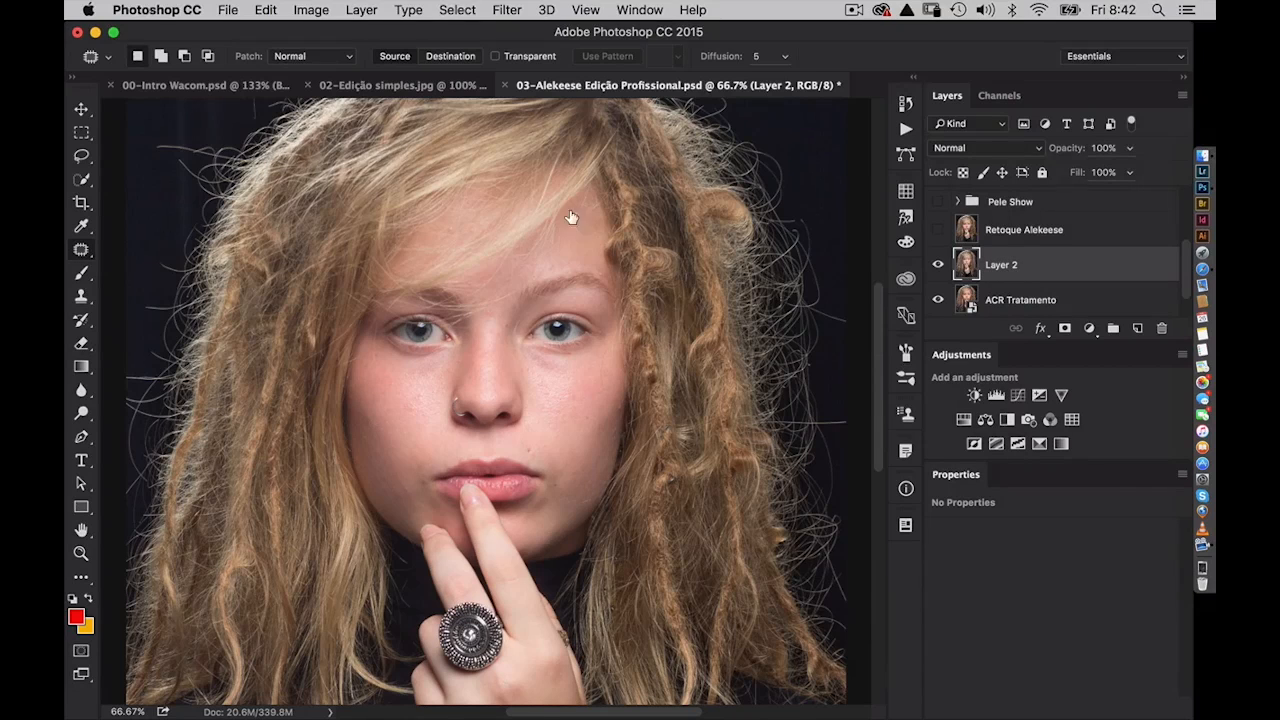
# - Rename the stamped layer as Retoque
pyautogui.doubleClick(1000, 264)
pyautogui.write('Retoque')
pyautogui.press('Return')
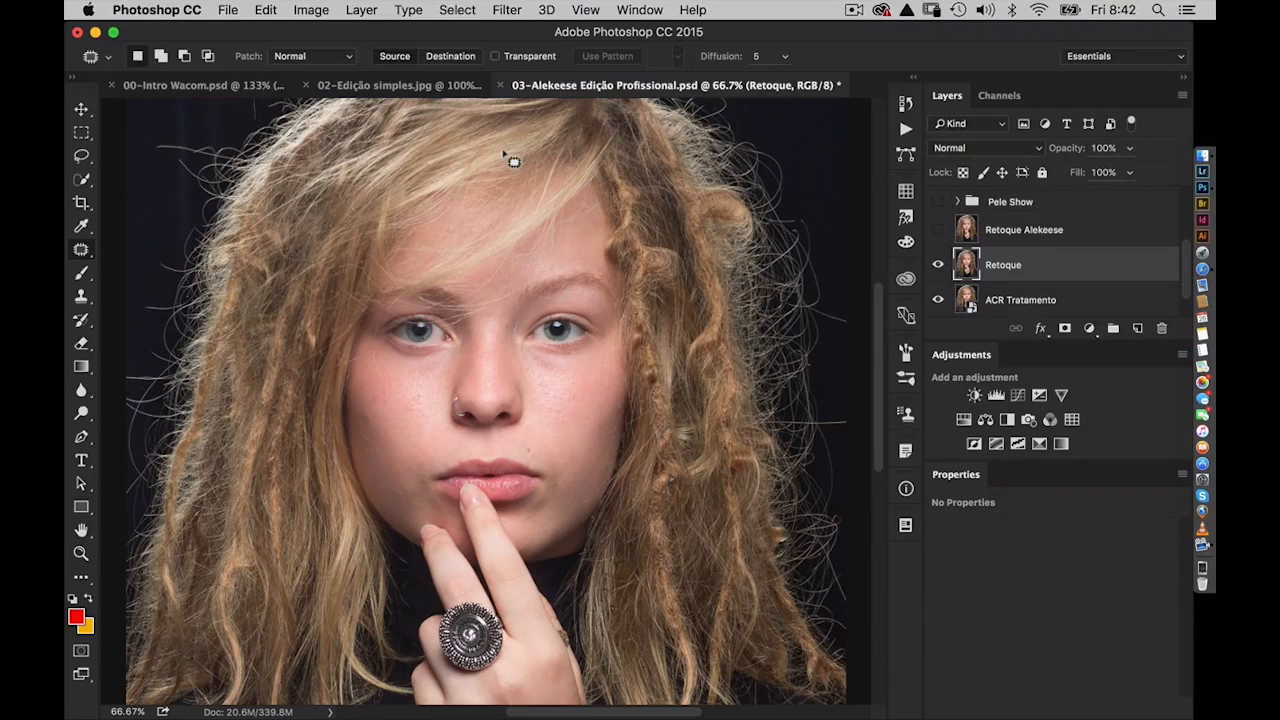
# - With the Healing Brush, sample clean skin on the cheek beside the nose ring and heal a nearby blemish
pyautogui.press('super+1')
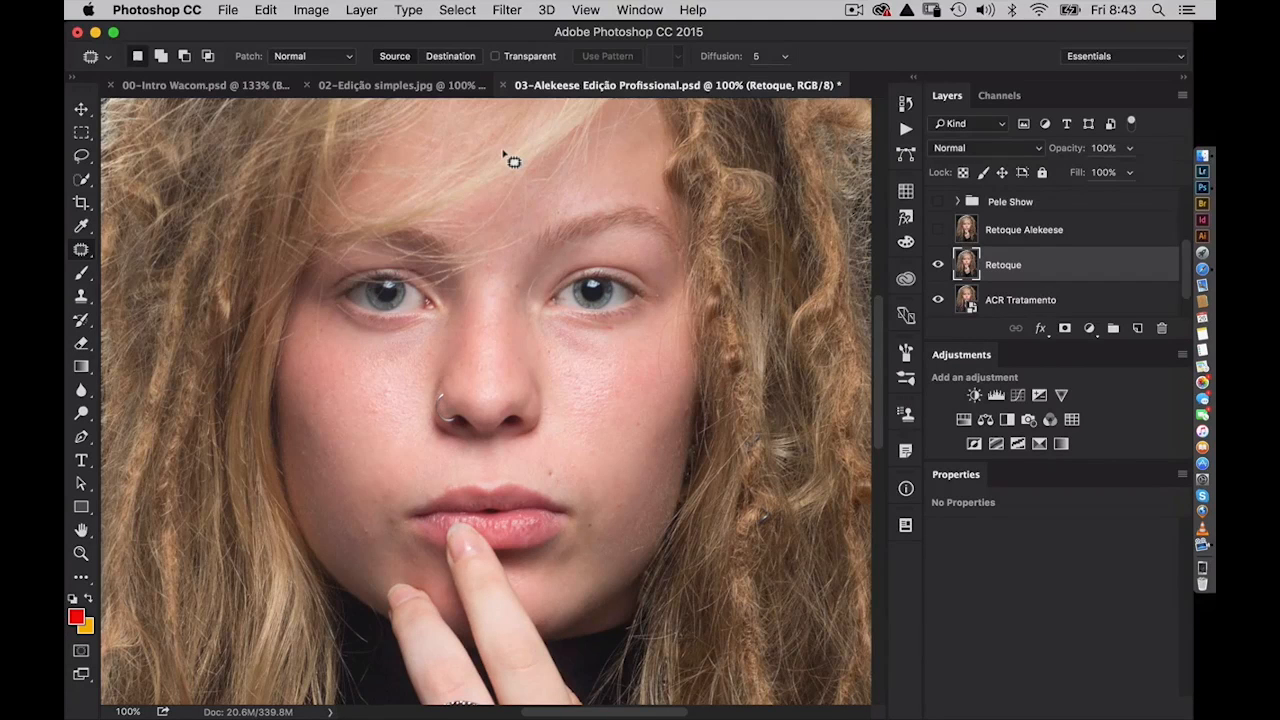
pyautogui.keyDown('super'); pyautogui.click(382, 402); pyautogui.keyUp('super')
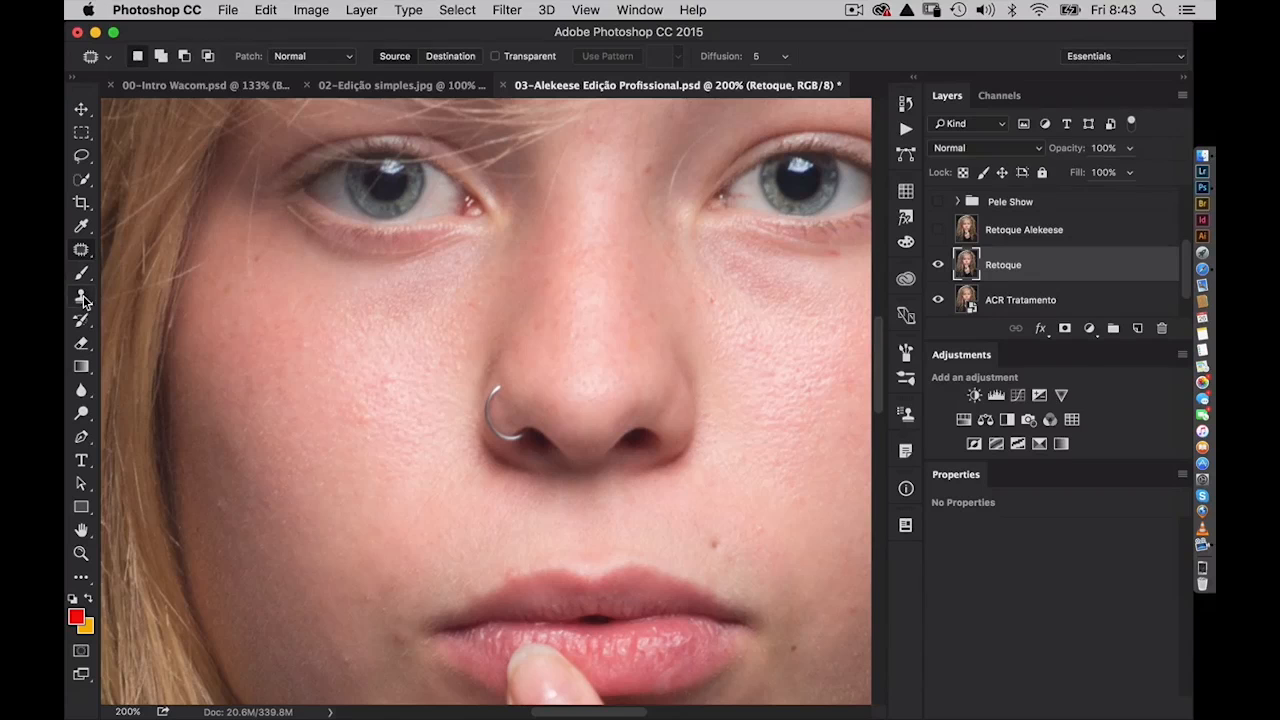
pyautogui.click(81, 250)
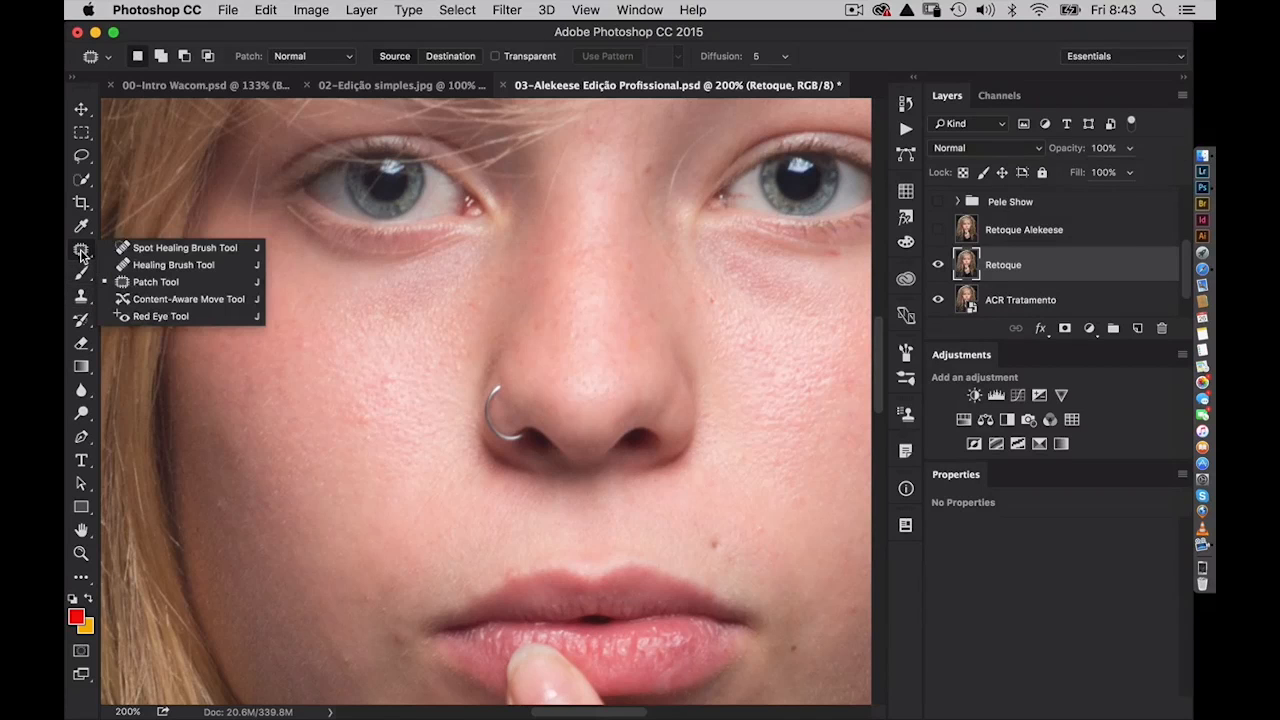
pyautogui.click(132, 265)
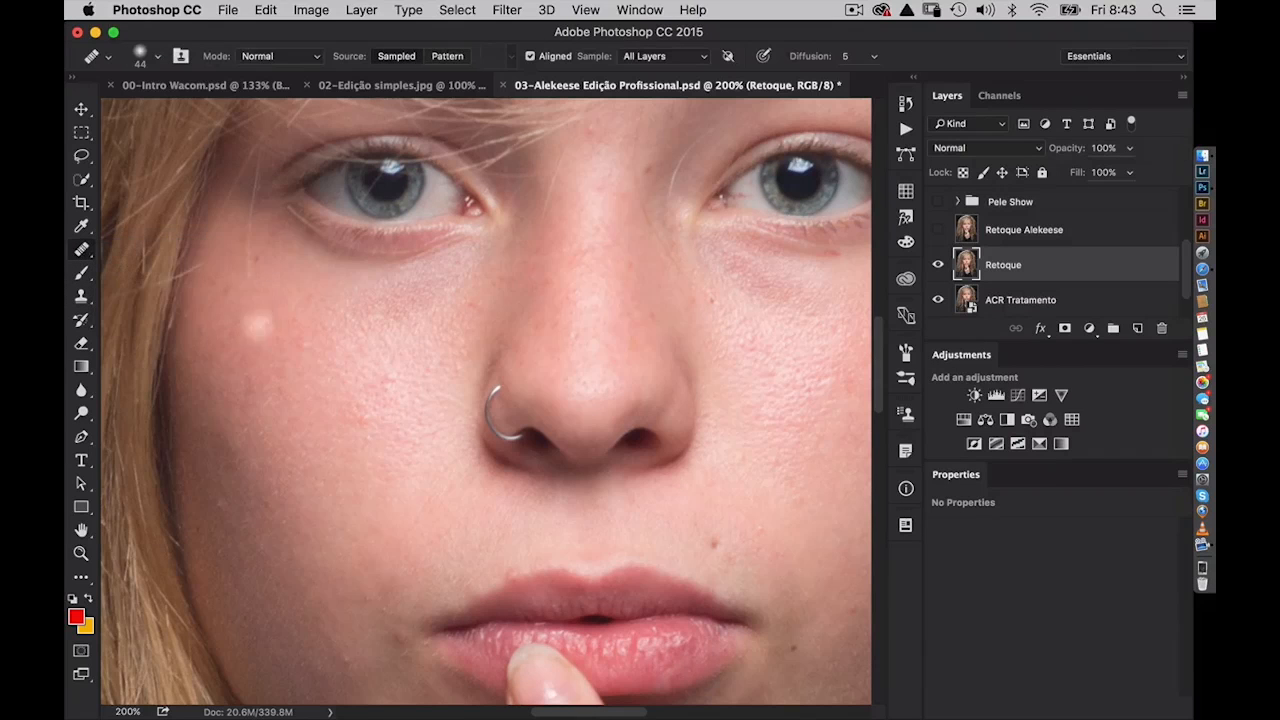
pyautogui.keyDown('alt'); pyautogui.click(332, 419); pyautogui.keyUp('alt')
pyautogui.click(366, 420)
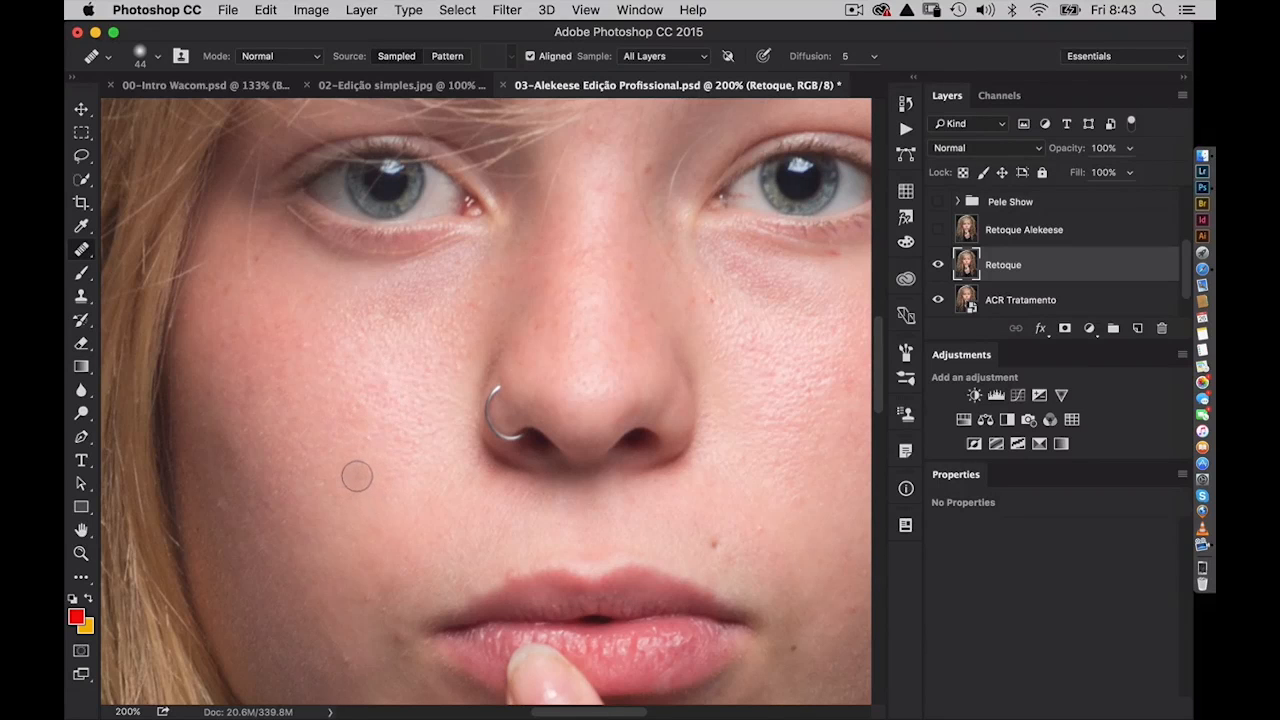
# - Using the Spot Healing Brush at size 35, remove the mole above the lip and marks on the nose and the cheek away from the nose ring
pyautogui.rightClick(84, 250)
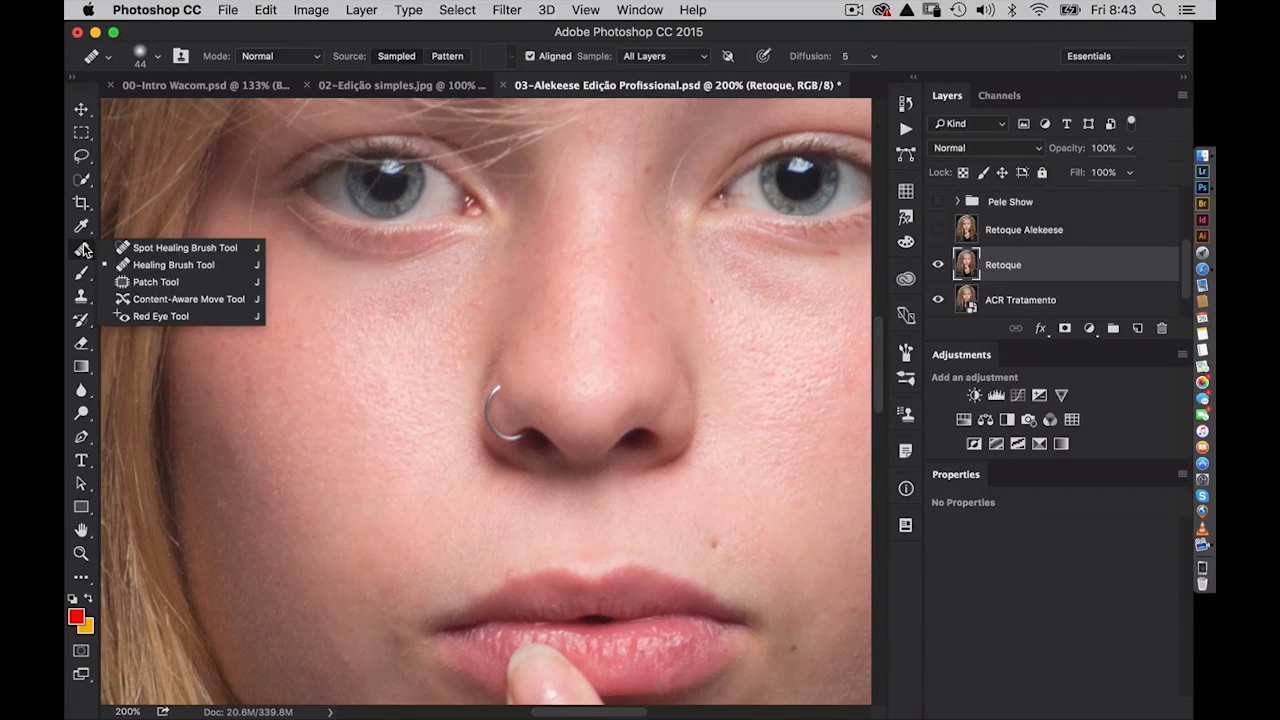
pyautogui.click(156, 250)
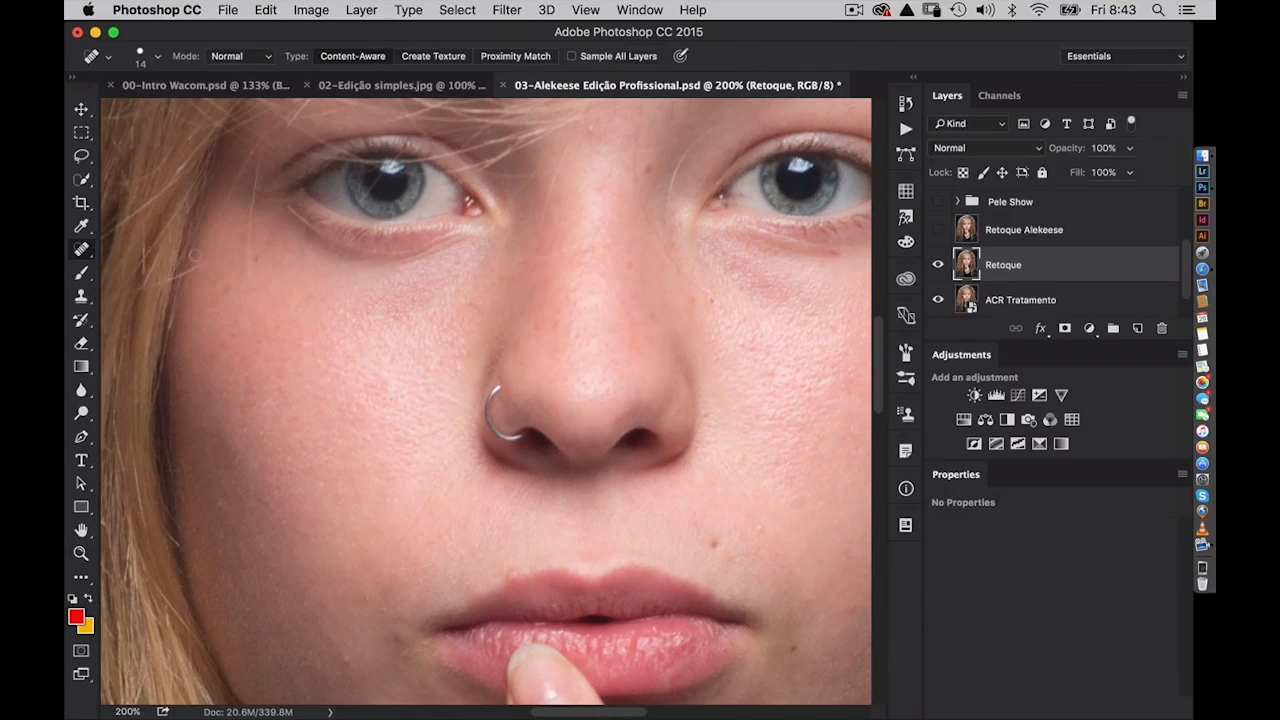
pyautogui.press(']')
pyautogui.press(']')
pyautogui.press(']')
pyautogui.press(']')
pyautogui.click(714, 545)
pyautogui.click(758, 528)
pyautogui.click(758, 528)
pyautogui.click(772, 374)
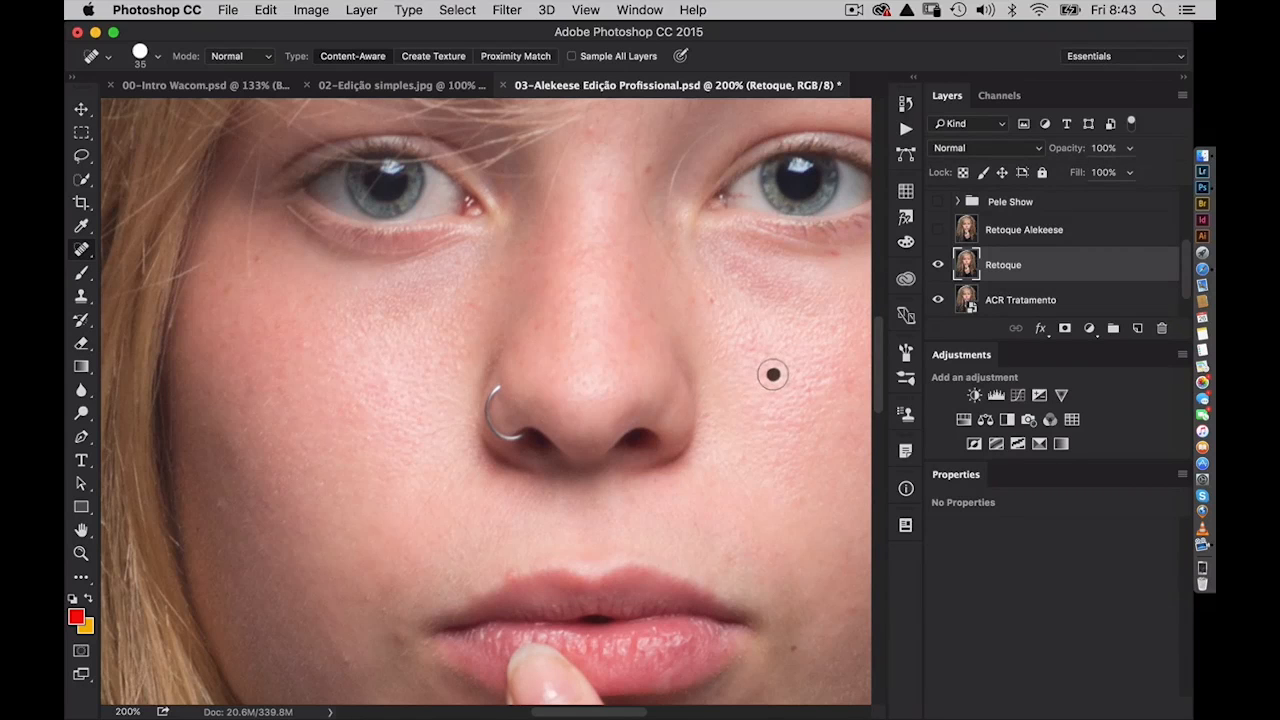
pyautogui.click(711, 300)
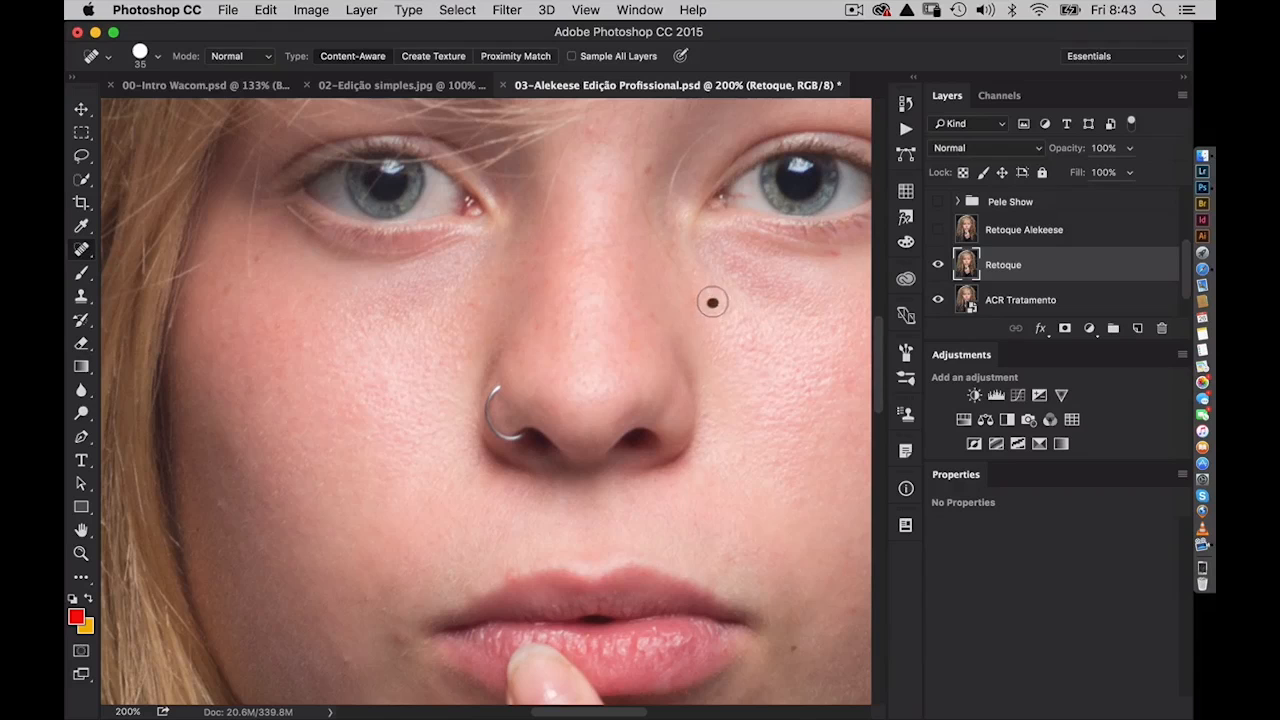
pyautogui.click(651, 310)
# - Spot-heal the blemishes on the nose-ring side of the face, from under the eye down to the corner of the mouth
pyautogui.click(368, 438)
pyautogui.click(306, 347)
pyautogui.click(277, 325)
pyautogui.click(291, 306)
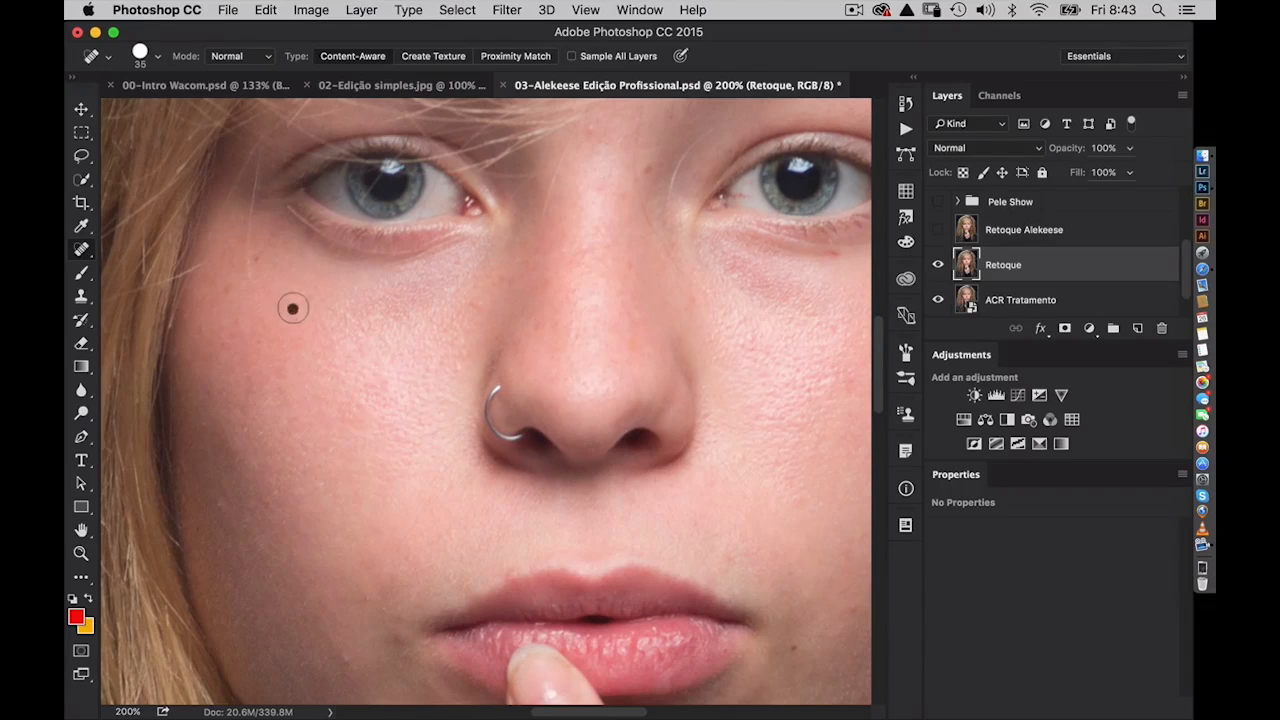
pyautogui.click(259, 261)
pyautogui.click(228, 284)
pyautogui.click(219, 504)
pyautogui.click(346, 658)
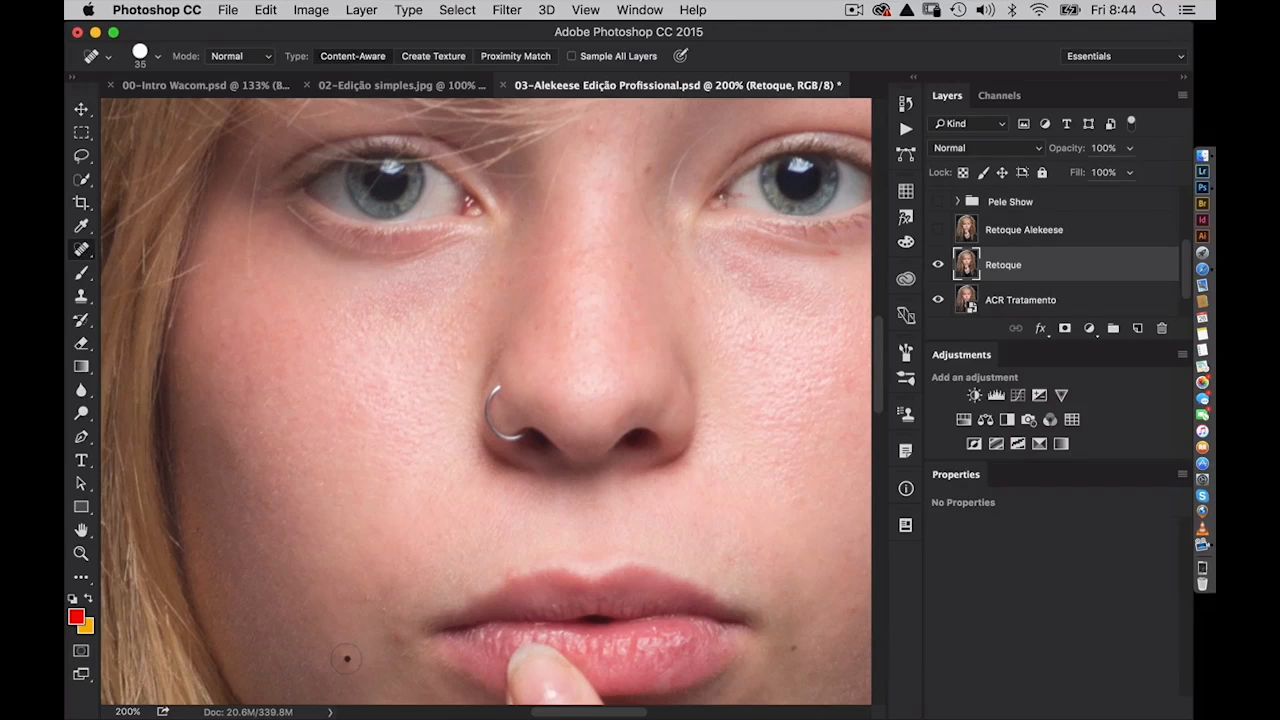
pyautogui.click(395, 640)
# - Spot-heal the remaining marks on the lower cheek opposite the nose ring and on the bridge of the nose
pyautogui.moveTo(667, 503); pyautogui.dragTo(528, 464)
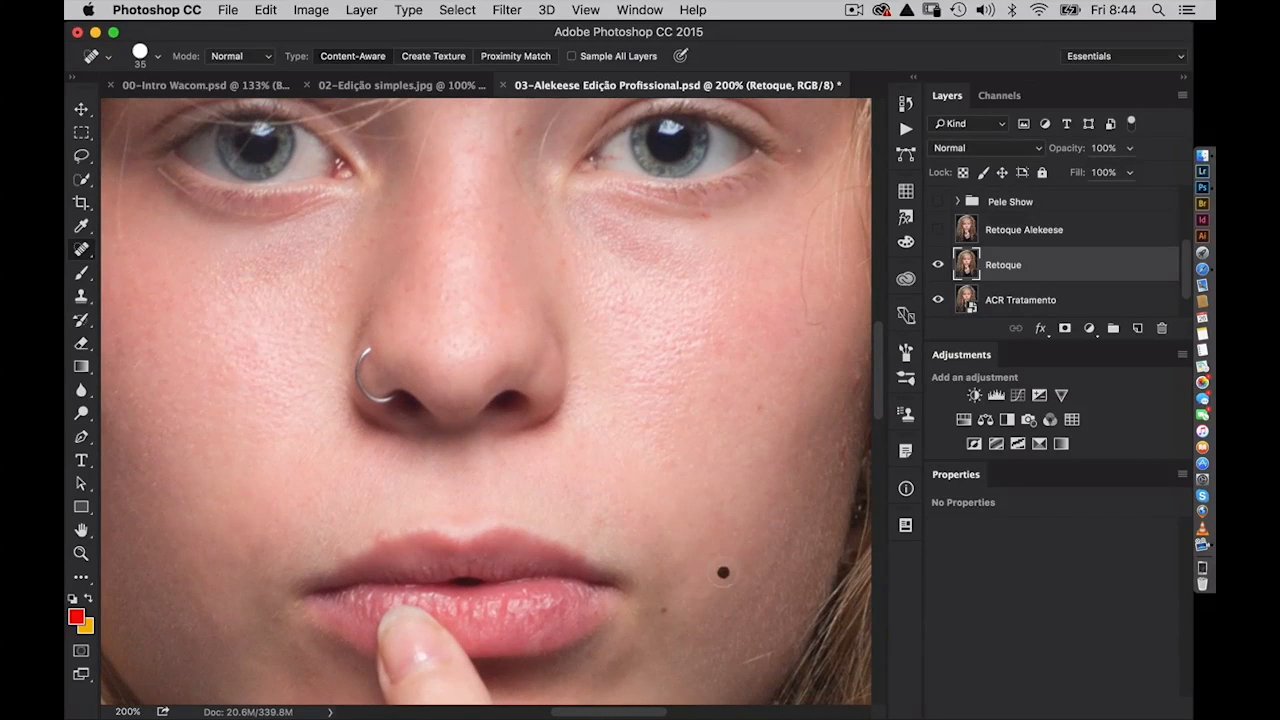
pyautogui.click(692, 465)
pyautogui.click(497, 224)
pyautogui.click(507, 232)
pyautogui.press('super+1')
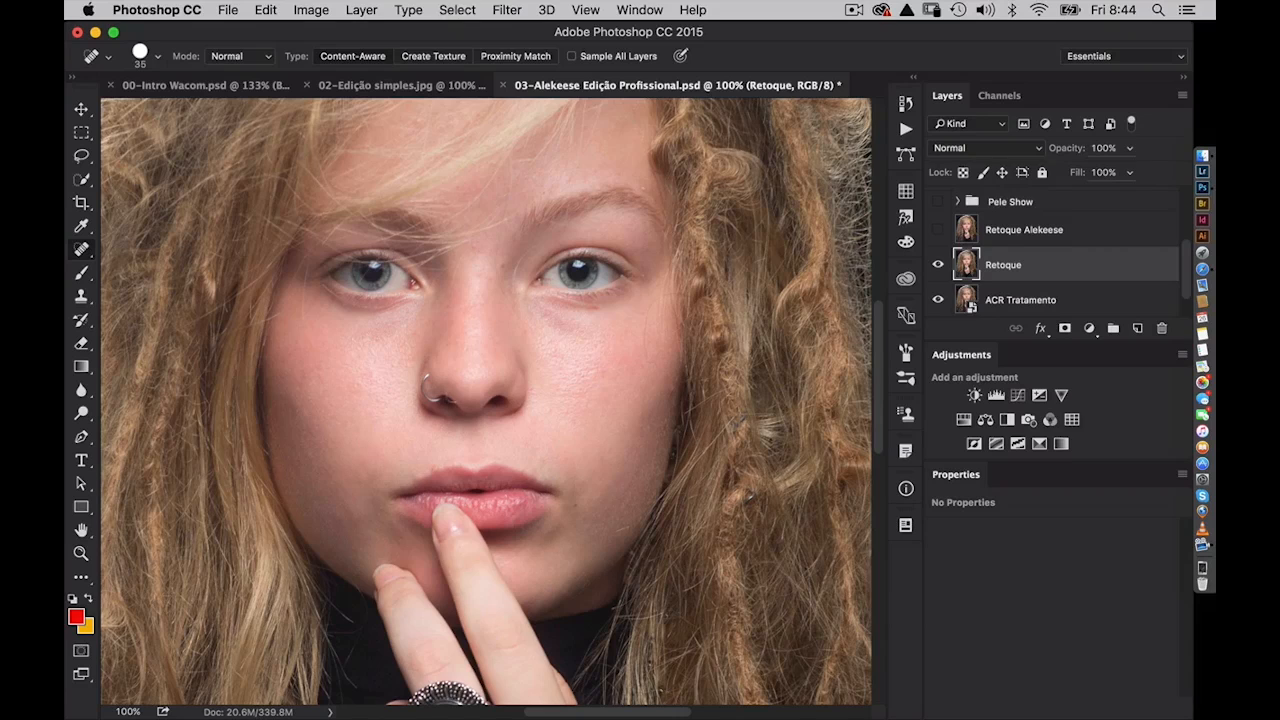
# - Switch to the Healing Brush, then show and select the Retoque Alekeese layer
pyautogui.click(84, 256)
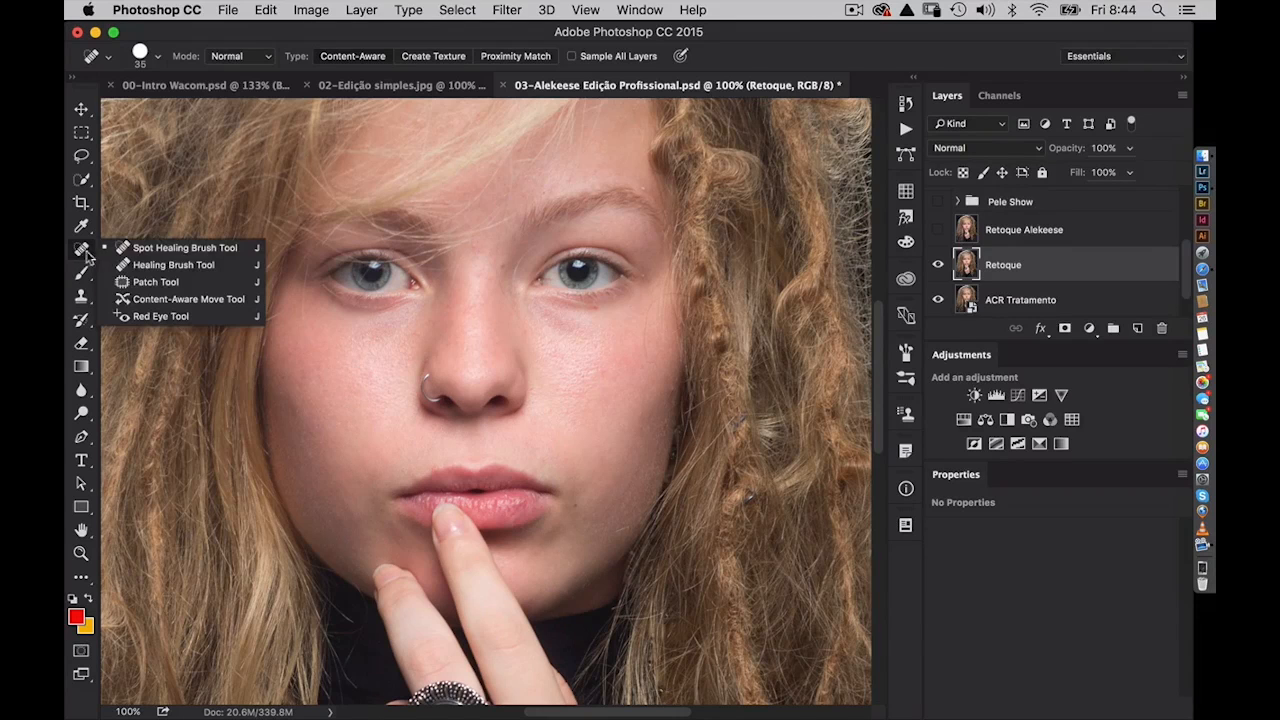
pyautogui.click(137, 265)
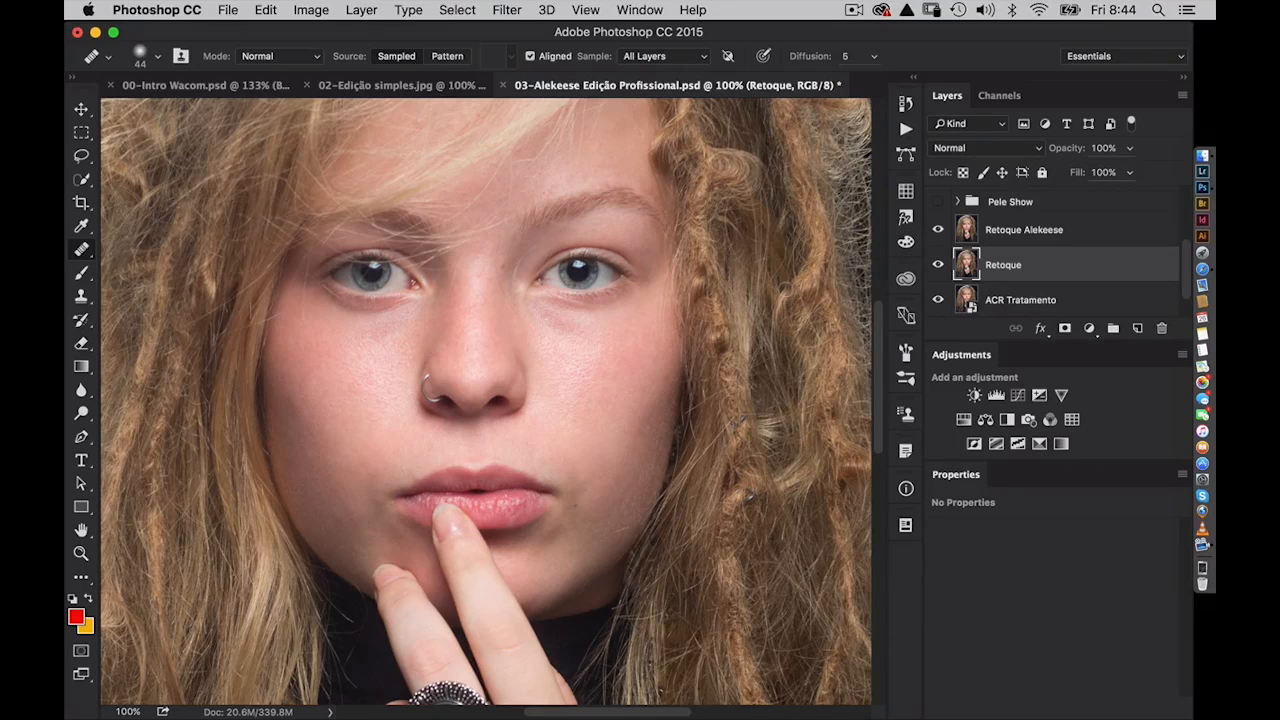
pyautogui.hscroll(-3, 527, 425)
pyautogui.scroll(-2, 527, 425)
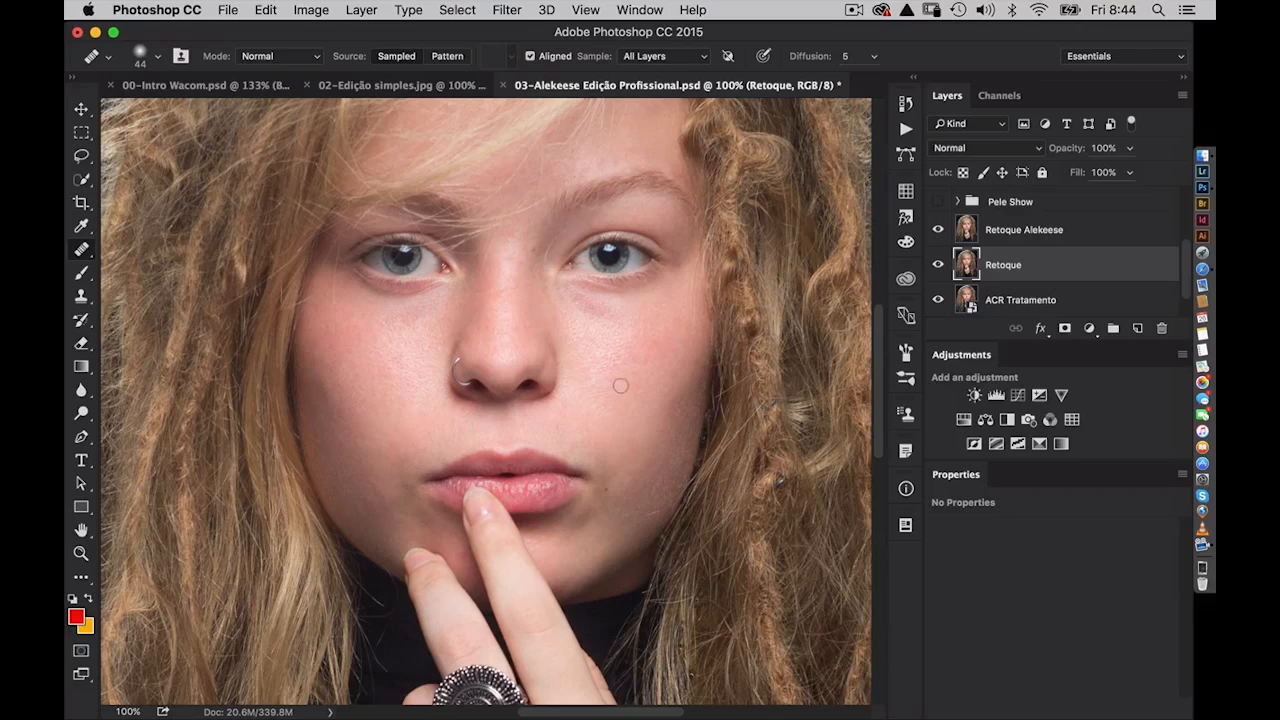
pyautogui.click(1073, 228)
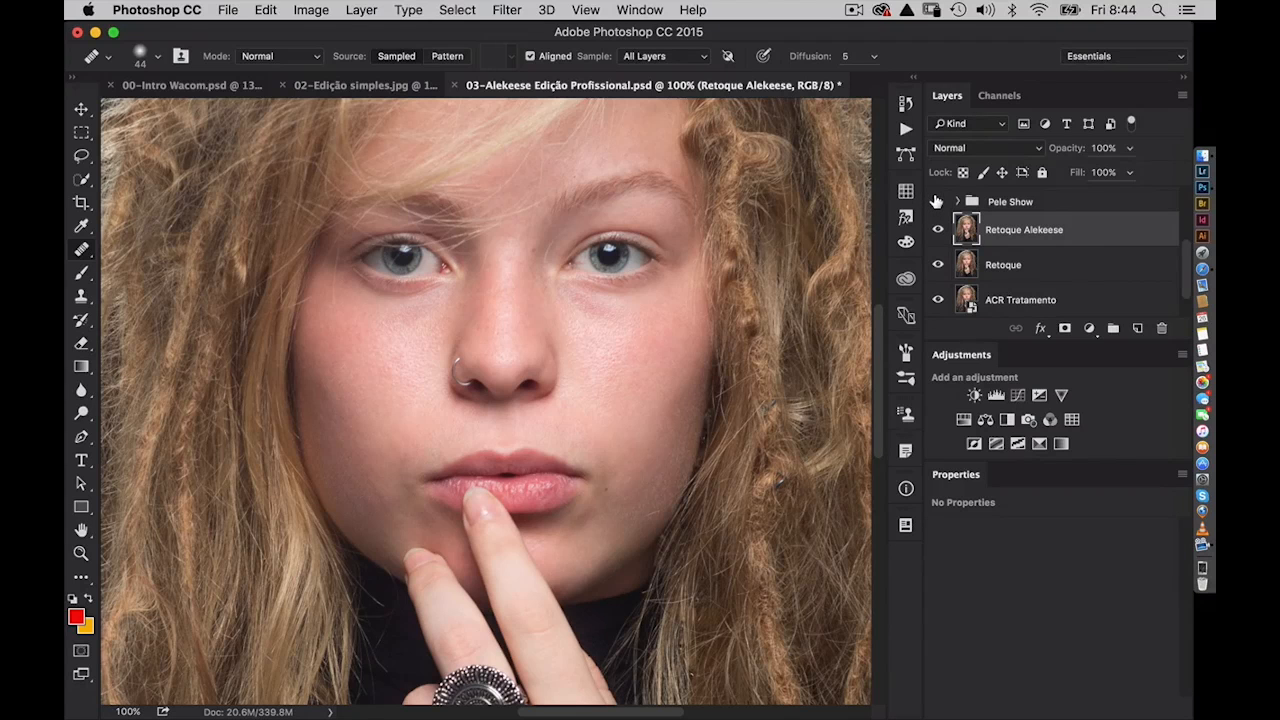
# - Toggle the Pele Show group to compare its skin effect, then leave it visible and selected
pyautogui.click(936, 201)
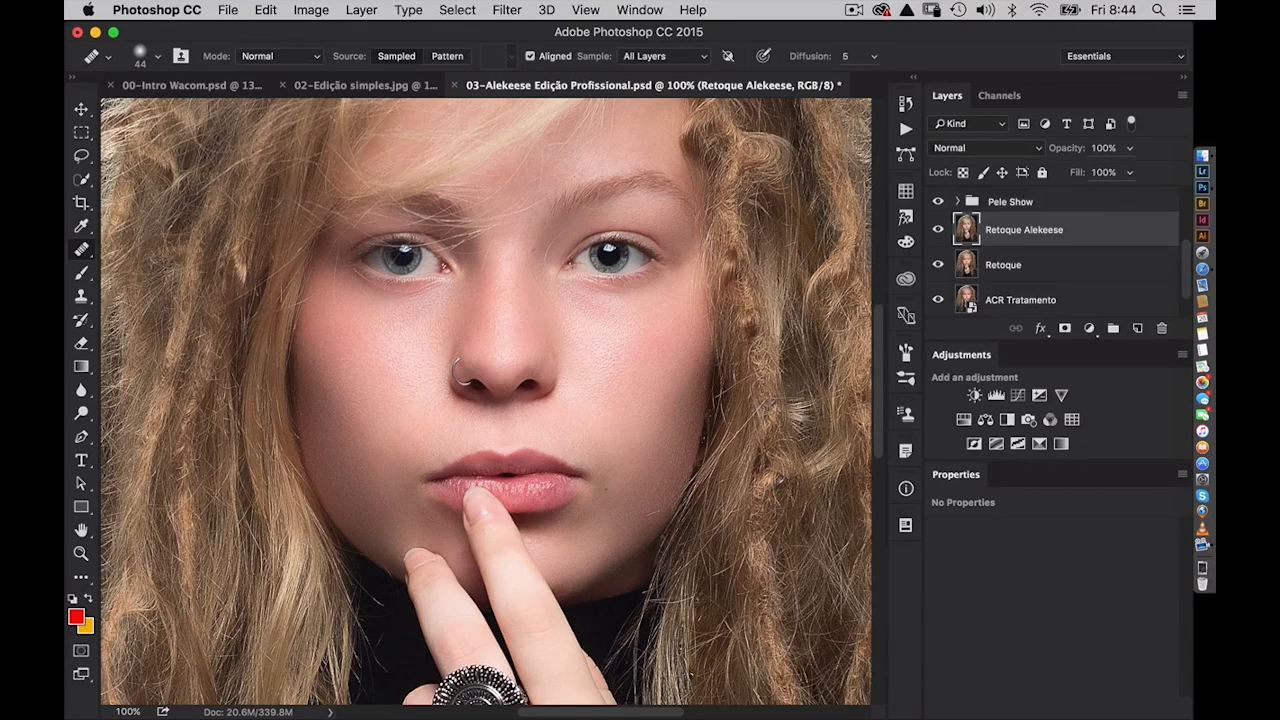
pyautogui.click(936, 202)
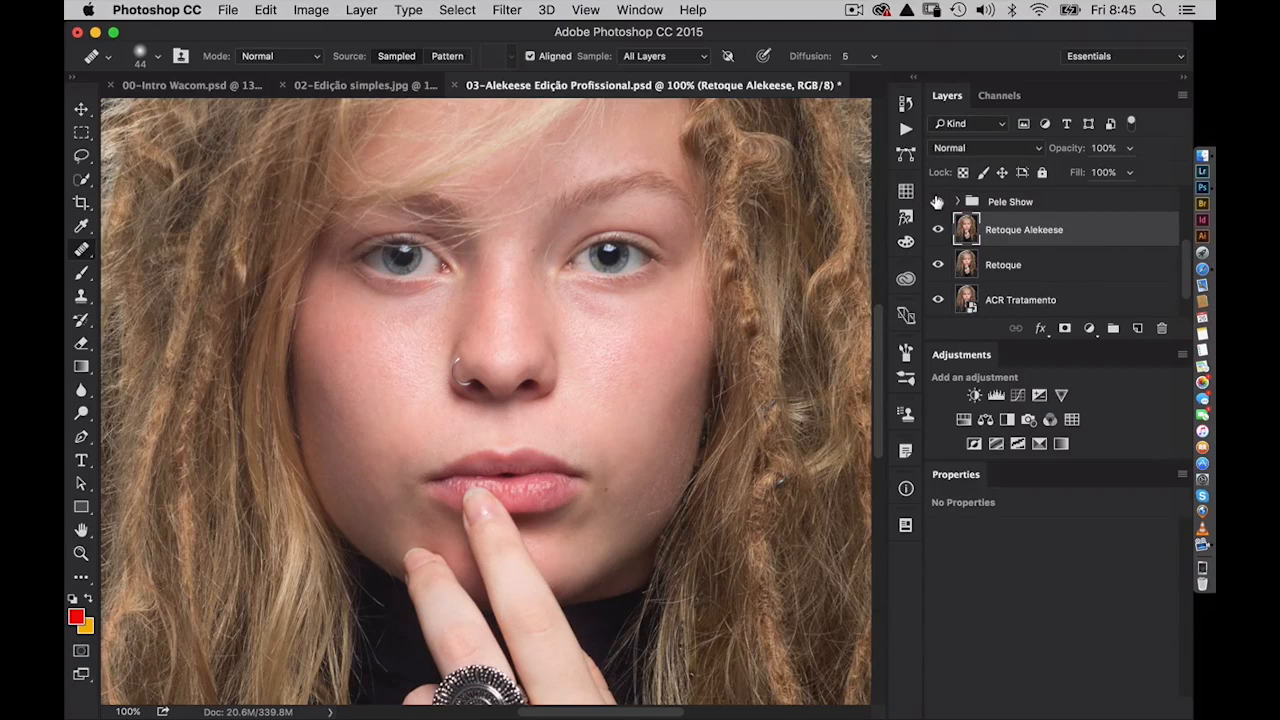
pyautogui.click(937, 202)
pyautogui.click(1051, 210)
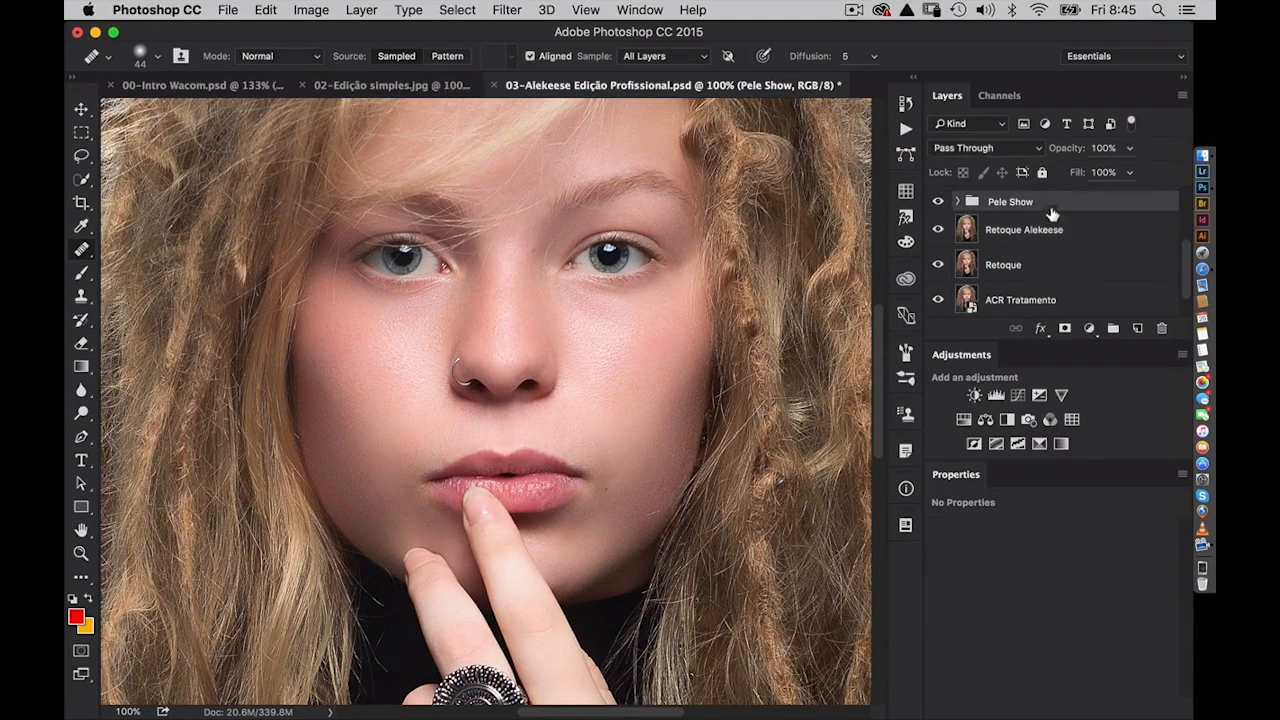
pyautogui.scroll(2, 1192, 266)
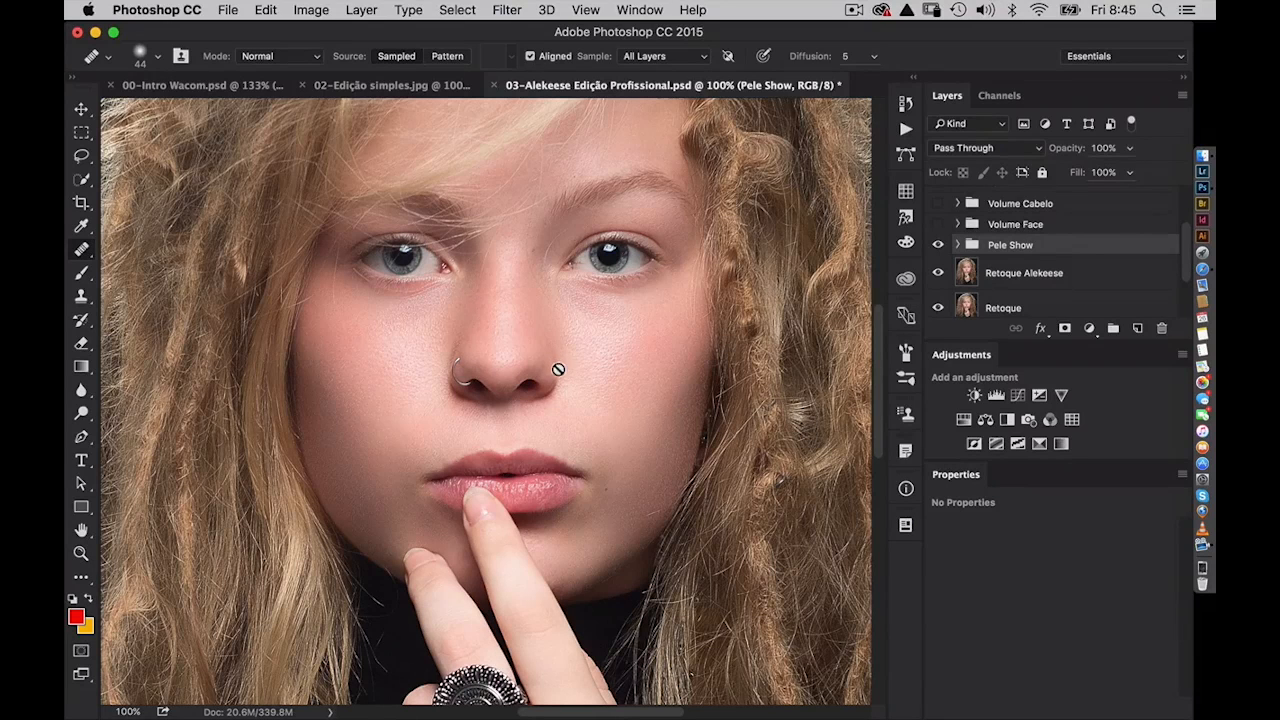
# - Create a new empty layer above the Pele Show group and name it Volume
pyautogui.click(1136, 327)
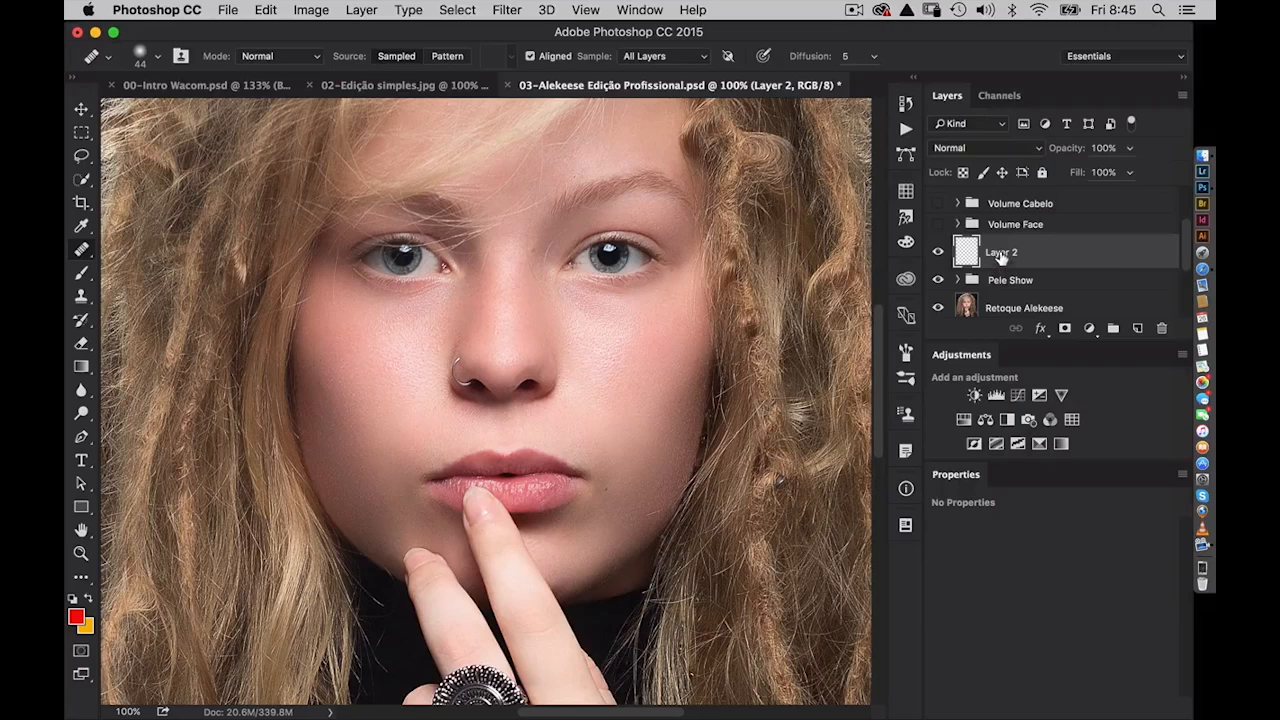
pyautogui.doubleClick(1000, 252)
pyautogui.write('Volume')
pyautogui.press('Return')
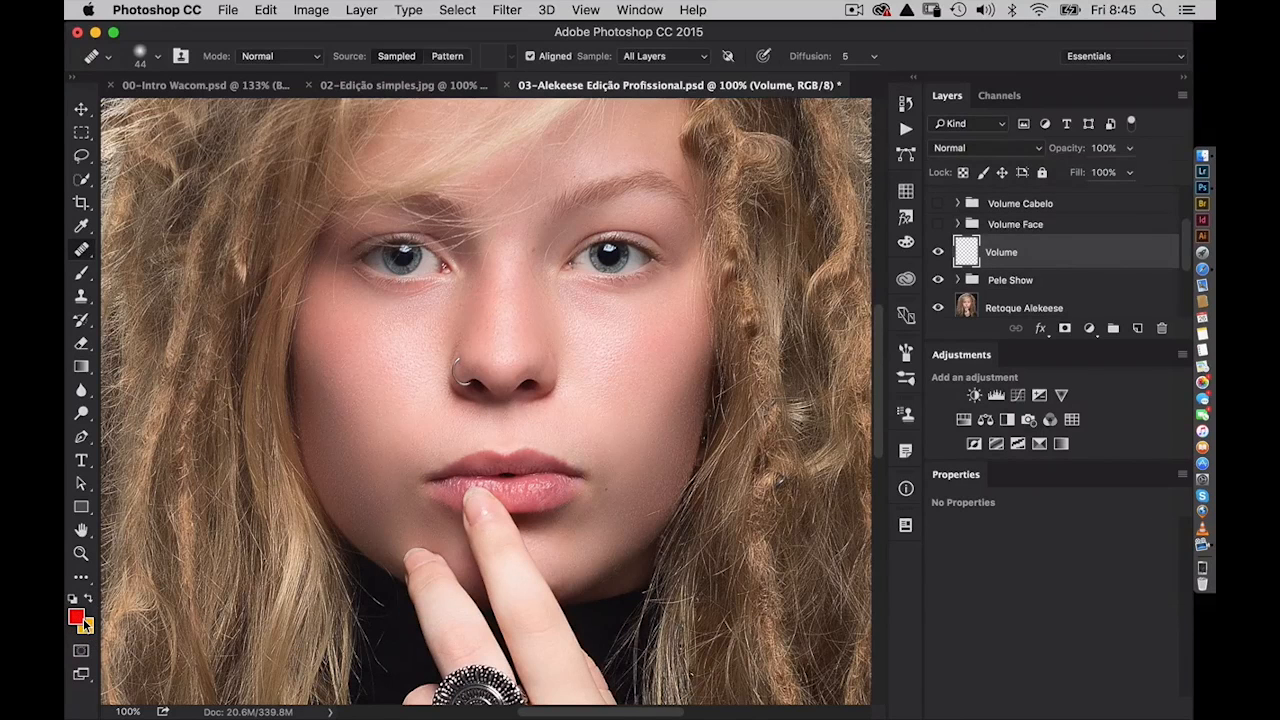
# - Reset the colours to black and white and set up the Brush with its opacity controlled by Pen Pressure
pyautogui.press('d')
pyautogui.click(82, 274)
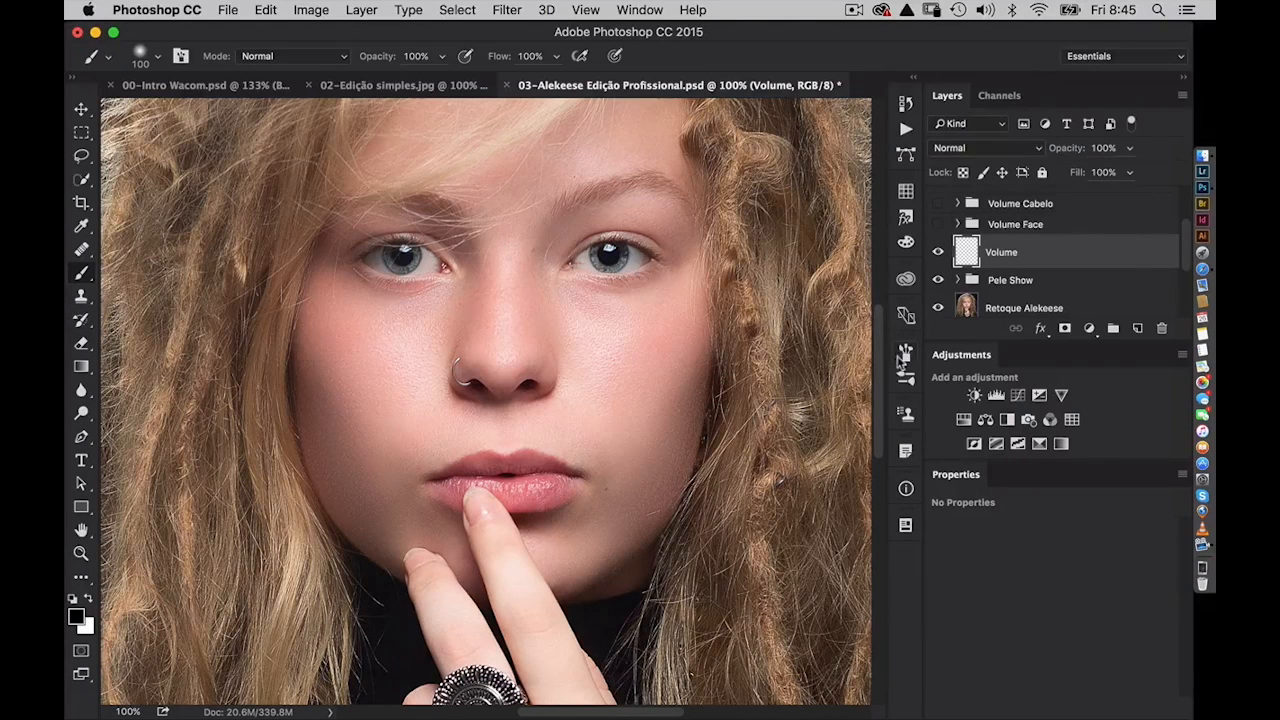
pyautogui.click(905, 355)
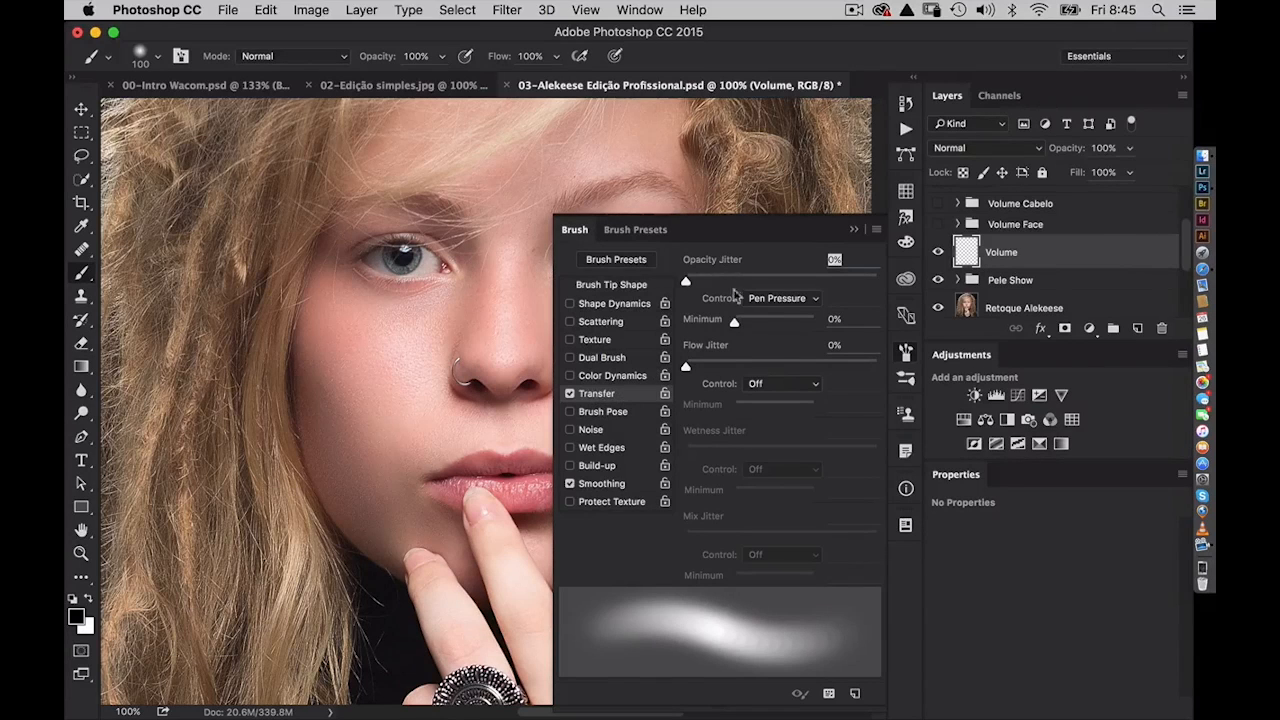
pyautogui.click(776, 298)
pyautogui.click(786, 300)
pyautogui.click(902, 356)
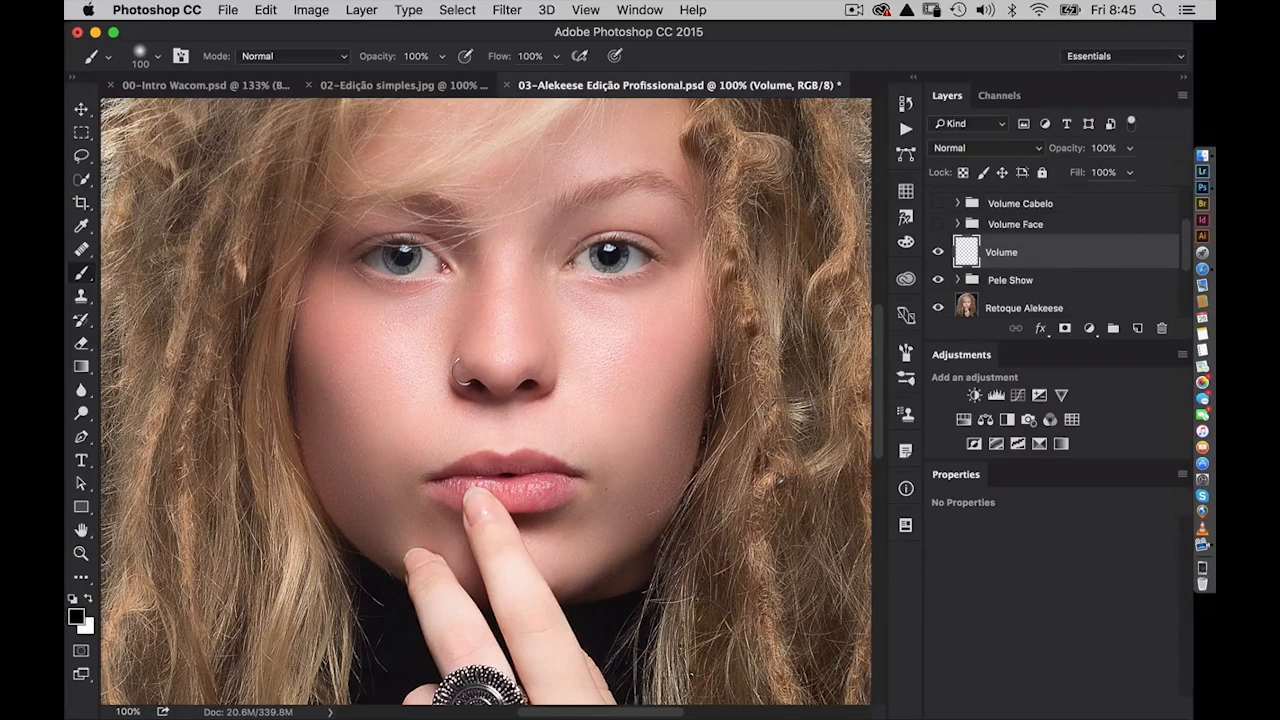
# - Set the Volume layer's blend mode to Overlay using a black test stroke over one eye, and clear that stroke
pyautogui.moveTo(558, 268)
pyautogui.mouseDown()
pyautogui.moveTo(671, 232)
pyautogui.moveTo(666, 245)
pyautogui.moveTo(641, 225)
pyautogui.moveTo(661, 228)
pyautogui.moveTo(556, 234)
pyautogui.moveTo(621, 226)
pyautogui.moveTo(676, 240)
pyautogui.moveTo(600, 212)
pyautogui.mouseUp()
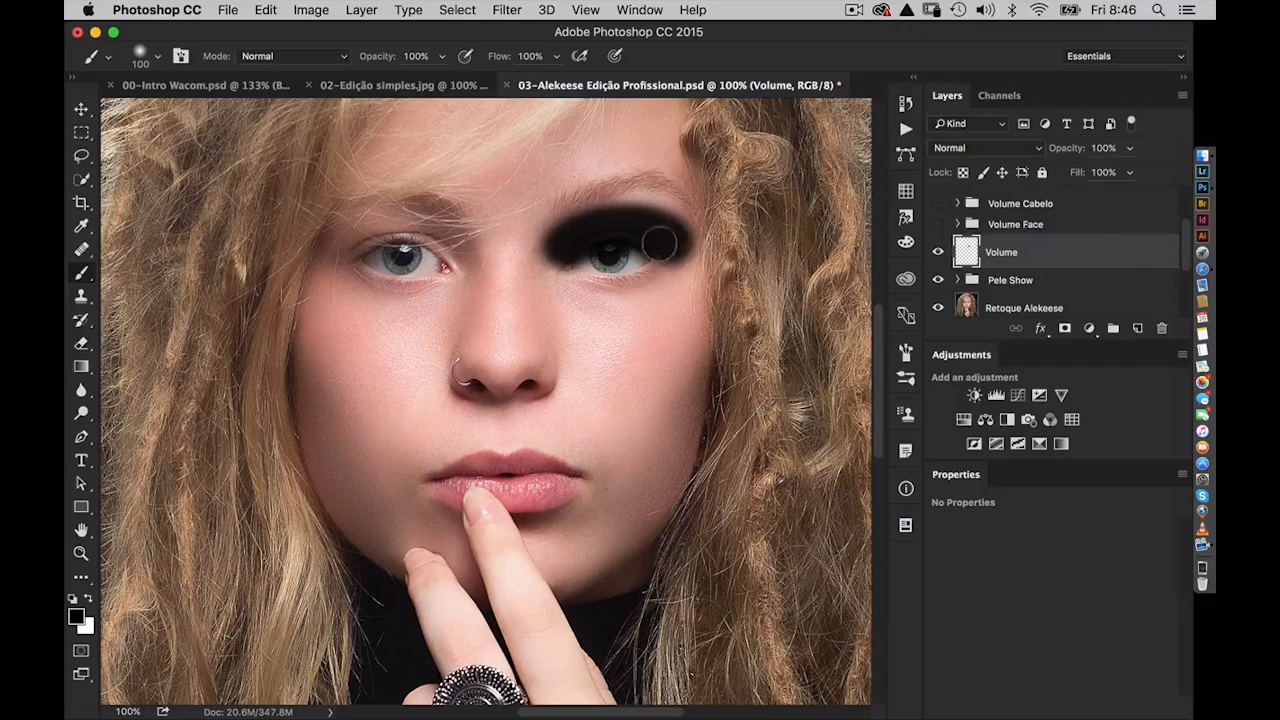
pyautogui.click(997, 150)
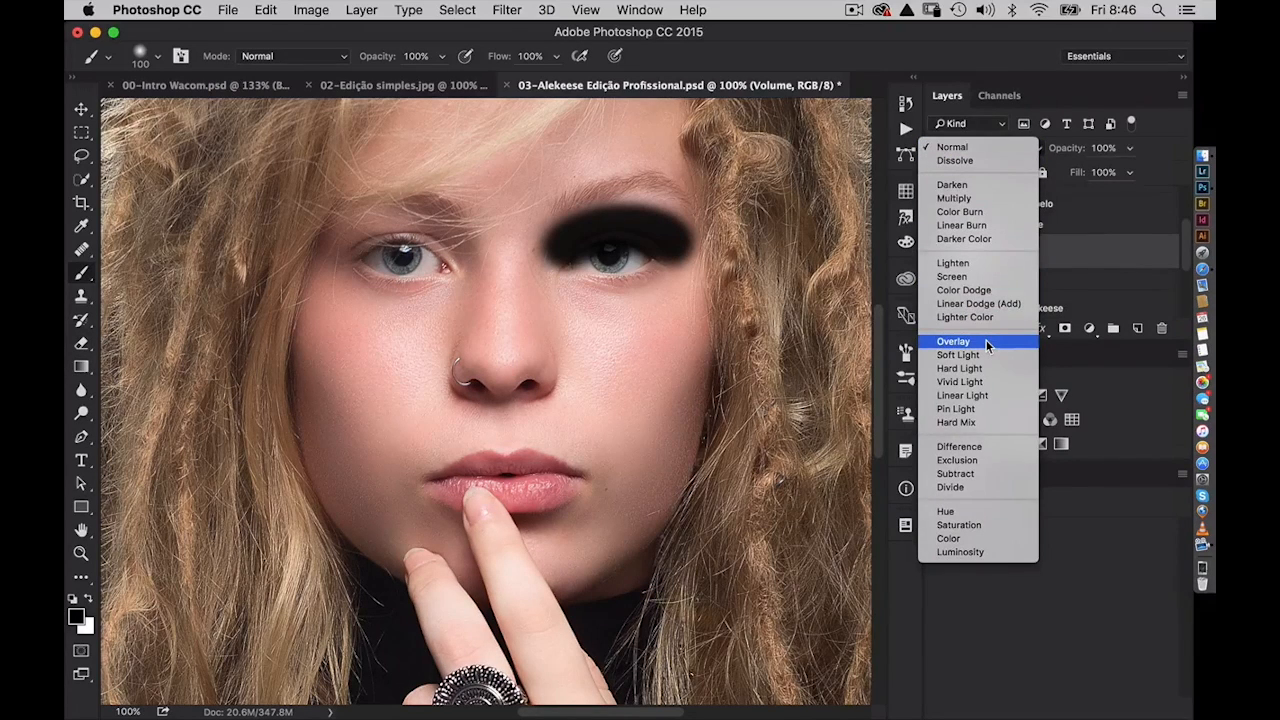
pyautogui.click(987, 341)
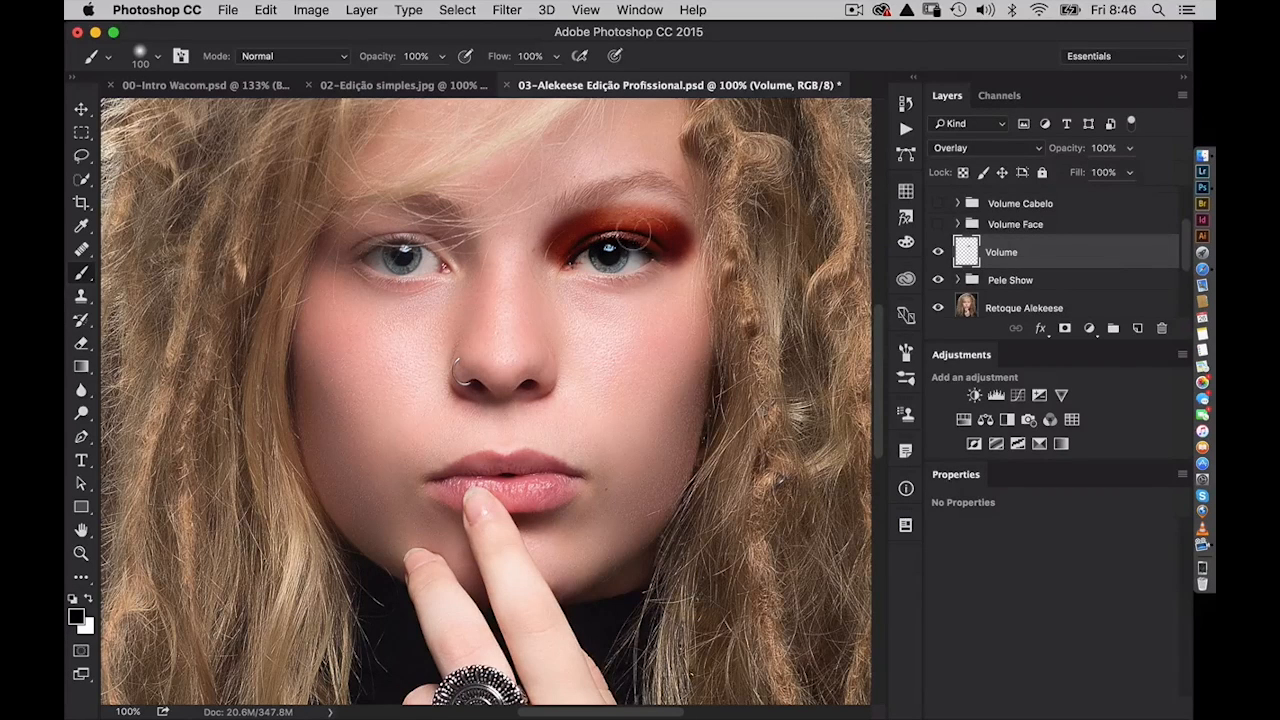
pyautogui.press('super+a')
pyautogui.press('Delete')
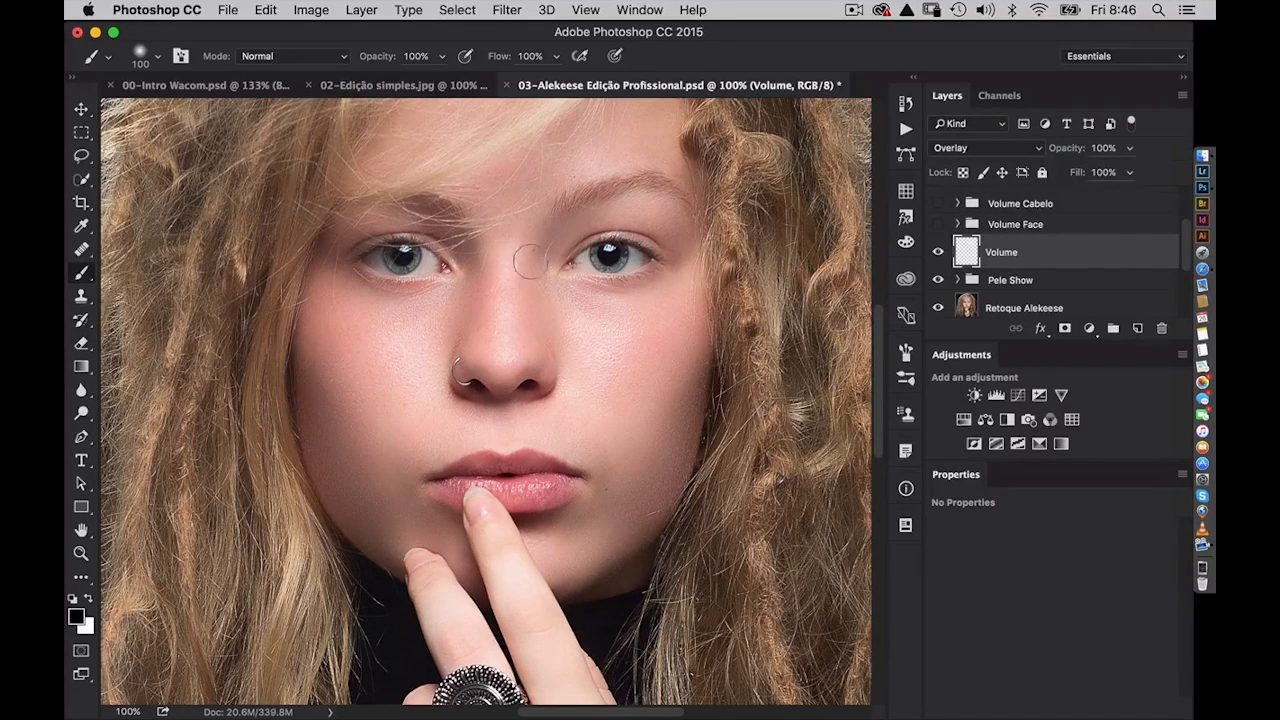
# - Try a light black stroke on the upper eyelid and a white stroke around the same eye, undoing each
pyautogui.moveTo(560, 262)
pyautogui.mouseDown()
pyautogui.moveTo(645, 230)
pyautogui.moveTo(560, 235)
pyautogui.moveTo(671, 215)
pyautogui.mouseUp()
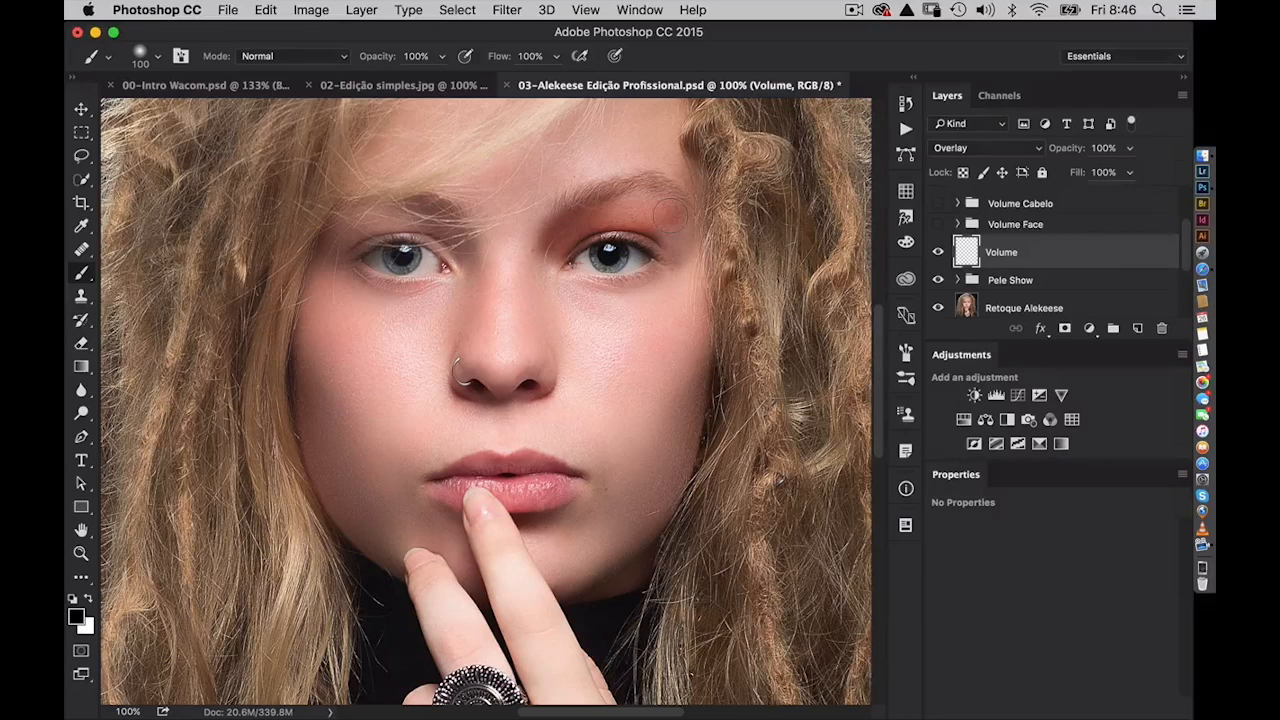
pyautogui.press('super+z')
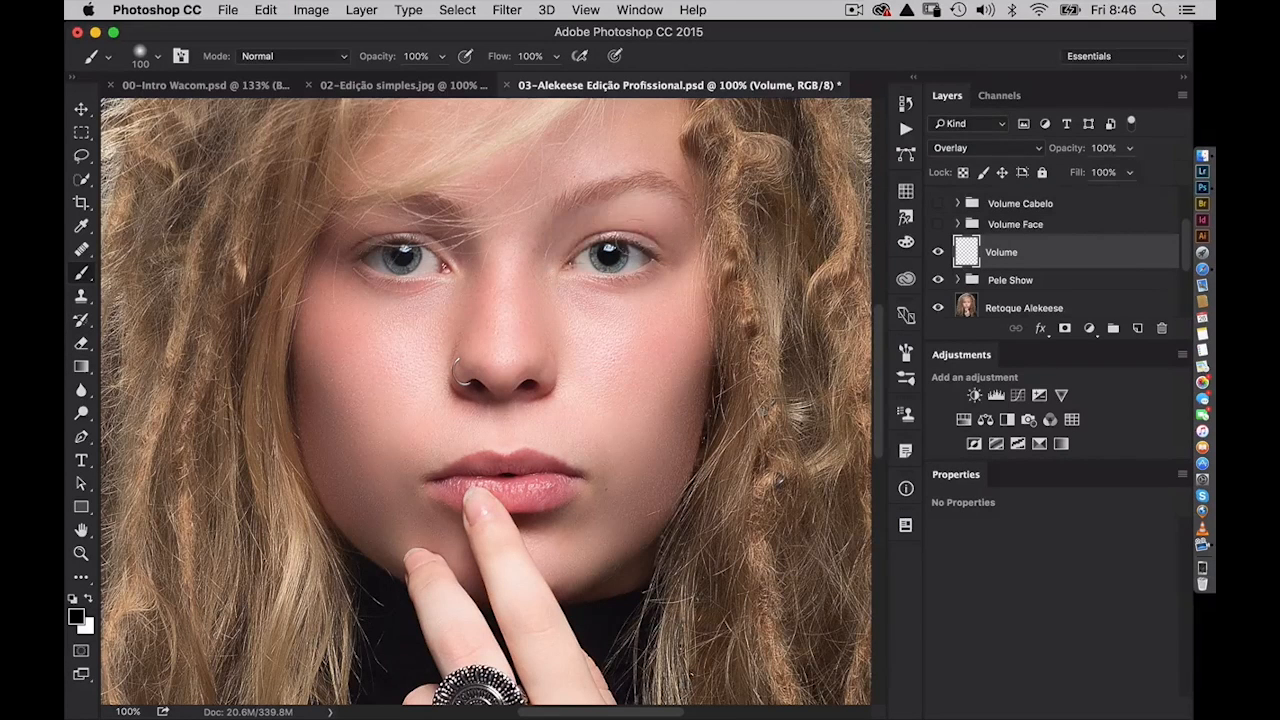
pyautogui.press('x')
pyautogui.moveTo(546, 238)
pyautogui.mouseDown()
pyautogui.moveTo(634, 200)
pyautogui.moveTo(676, 208)
pyautogui.moveTo(601, 213)
pyautogui.moveTo(681, 235)
pyautogui.moveTo(602, 222)
pyautogui.moveTo(542, 253)
pyautogui.moveTo(617, 293)
pyautogui.moveTo(655, 283)
pyautogui.moveTo(574, 305)
pyautogui.moveTo(618, 323)
pyautogui.moveTo(671, 280)
pyautogui.mouseUp()
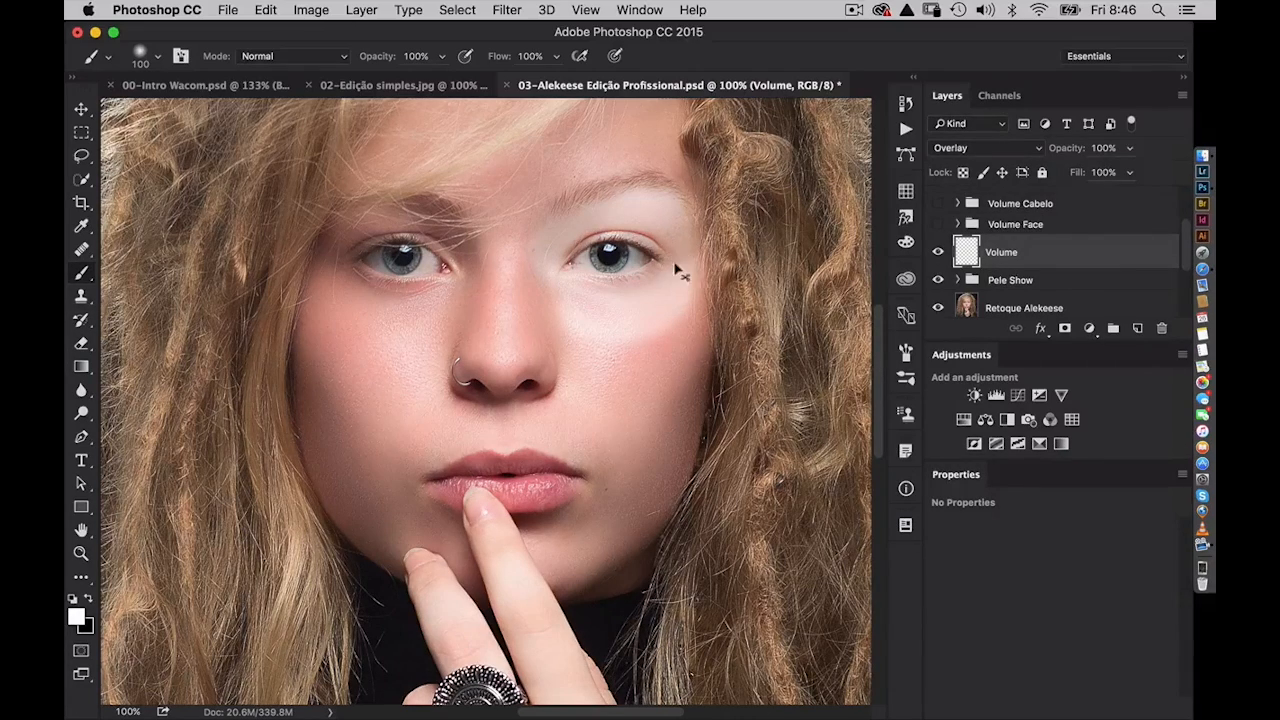
pyautogui.press('super+z')
# - Reduce the brush size to 50 for close work around the eyes
pyautogui.click(563, 270)
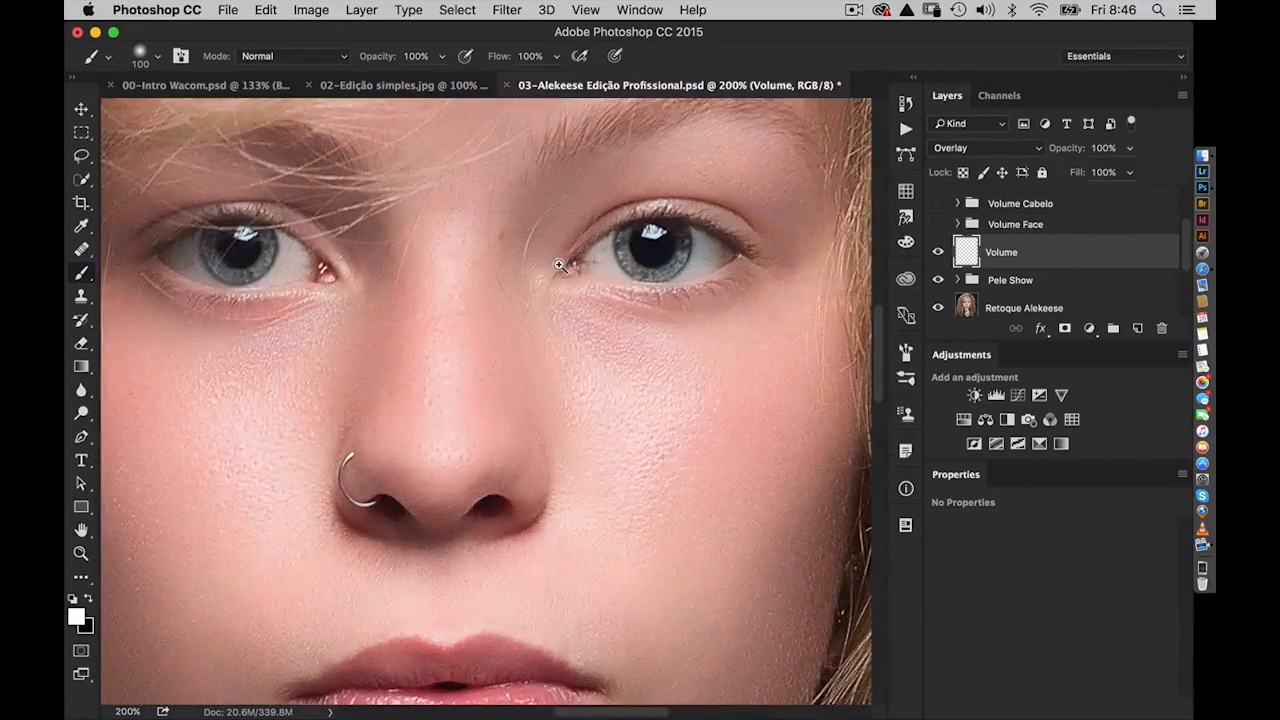
pyautogui.moveTo(517, 263); pyautogui.dragTo(544, 315)
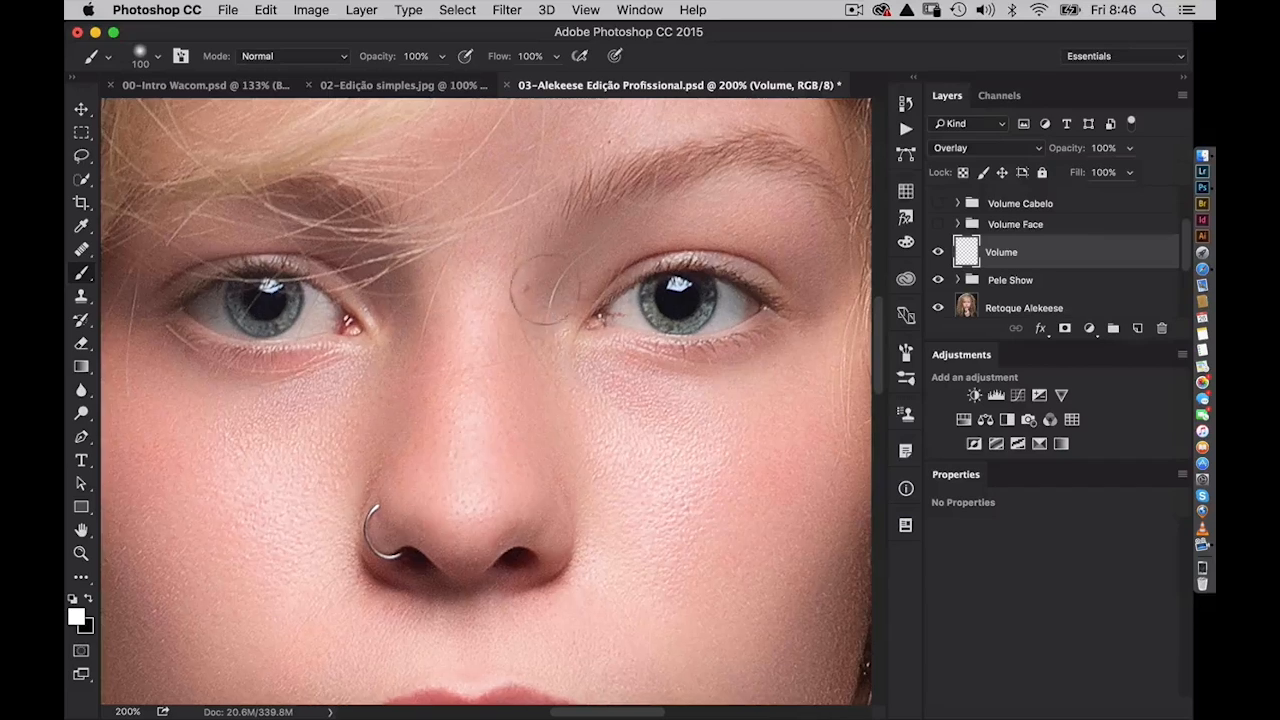
pyautogui.press('[')
pyautogui.press('[')
pyautogui.press('[')
pyautogui.press('[')
pyautogui.scroll(-5, 551, 266)
pyautogui.scroll(5, 551, 266)
pyautogui.scroll(-2, 549, 266)
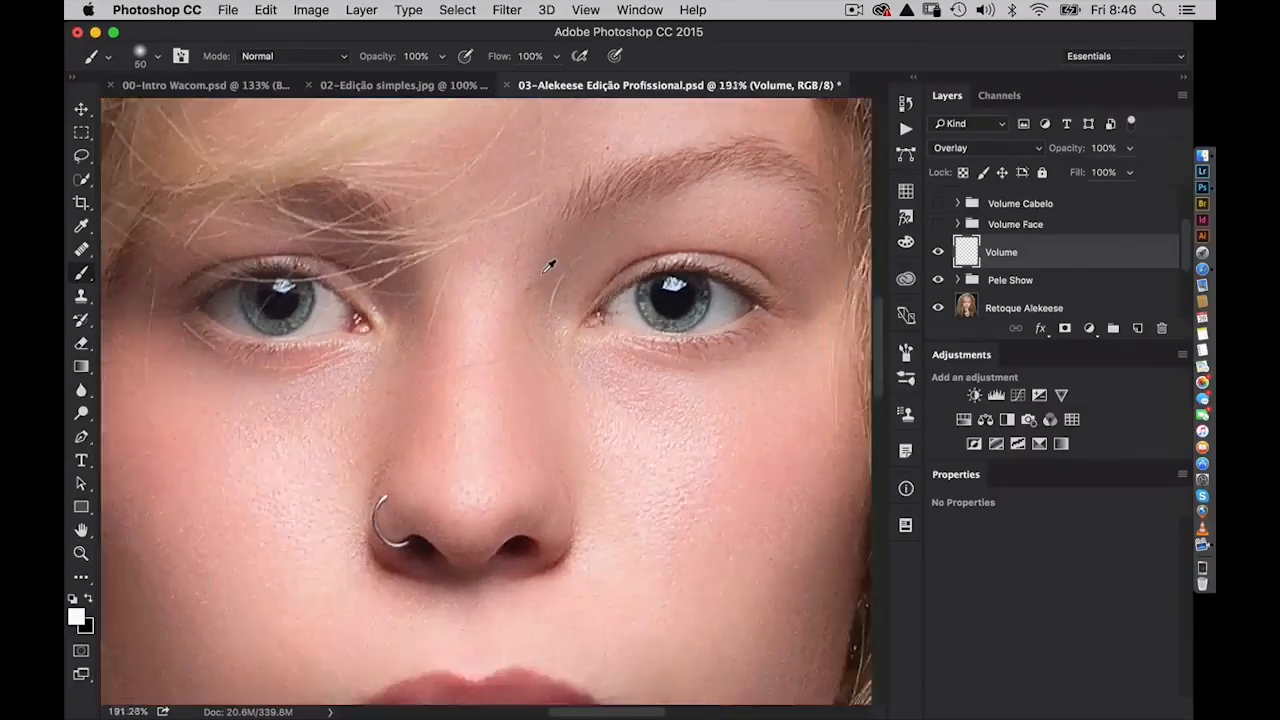
pyautogui.scroll(-5, 549, 266)
pyautogui.scroll(5, 551, 266)
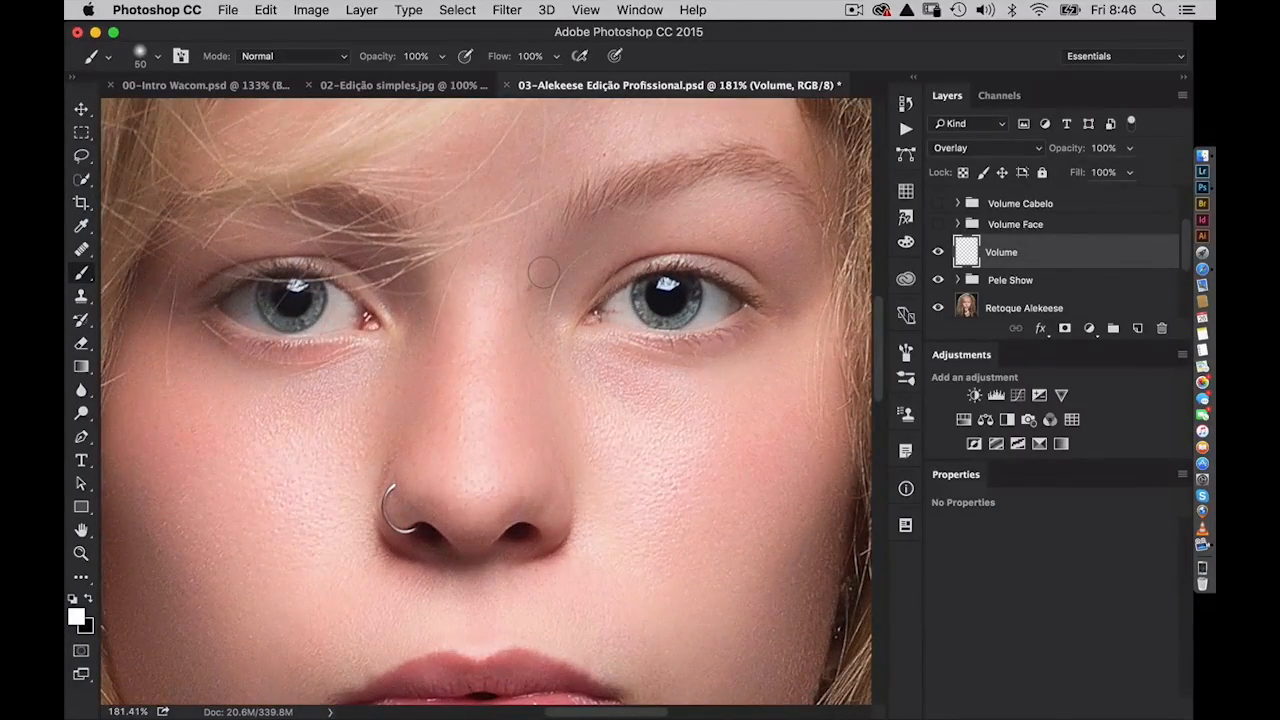
pyautogui.scroll(-4, 543, 272)
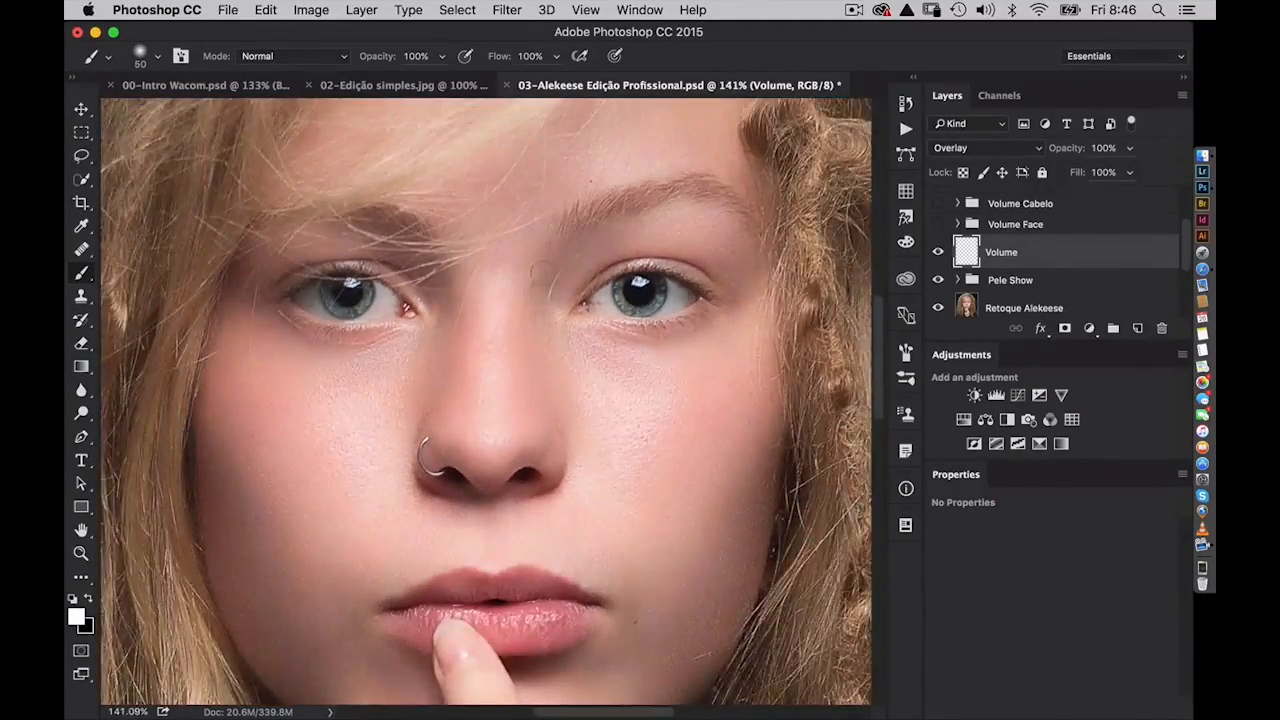
pyautogui.scroll(4, 542, 272)
pyautogui.scroll(-1, 543, 272)
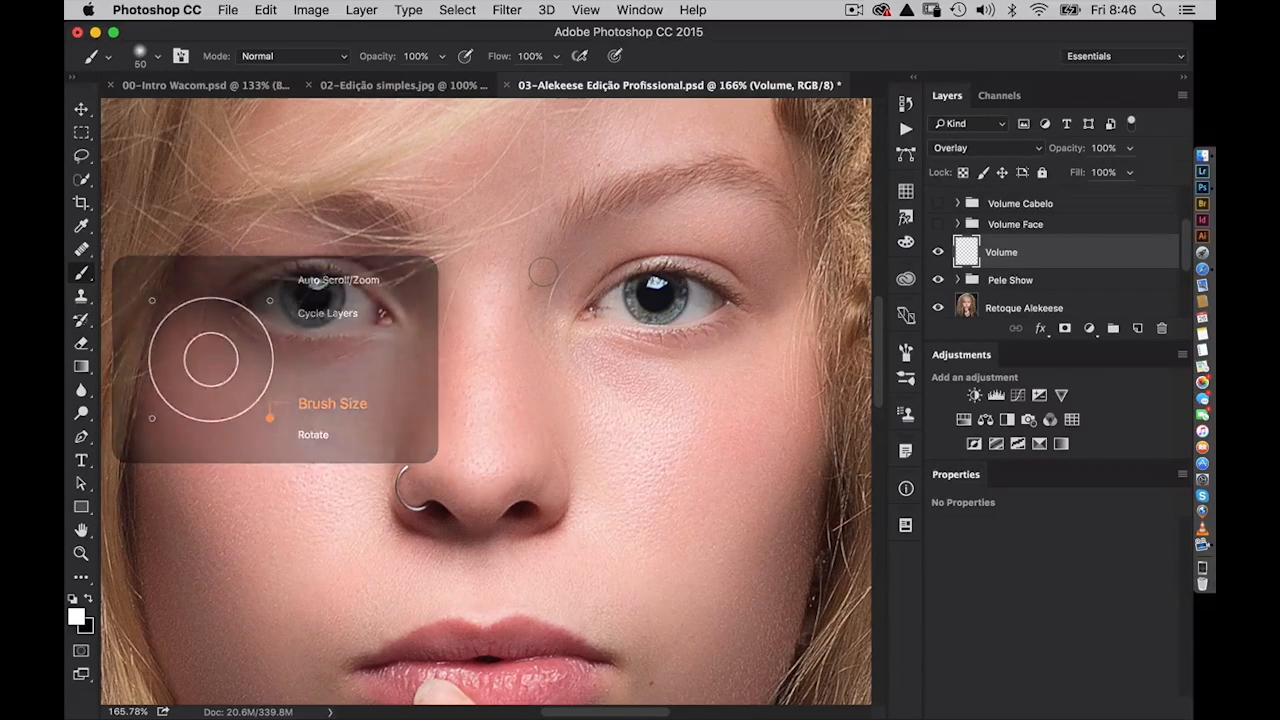
# - Reduce the brush size to 15 for painting fine detail along the lash lines
pyautogui.press('[')
pyautogui.press('[')
pyautogui.press('[')
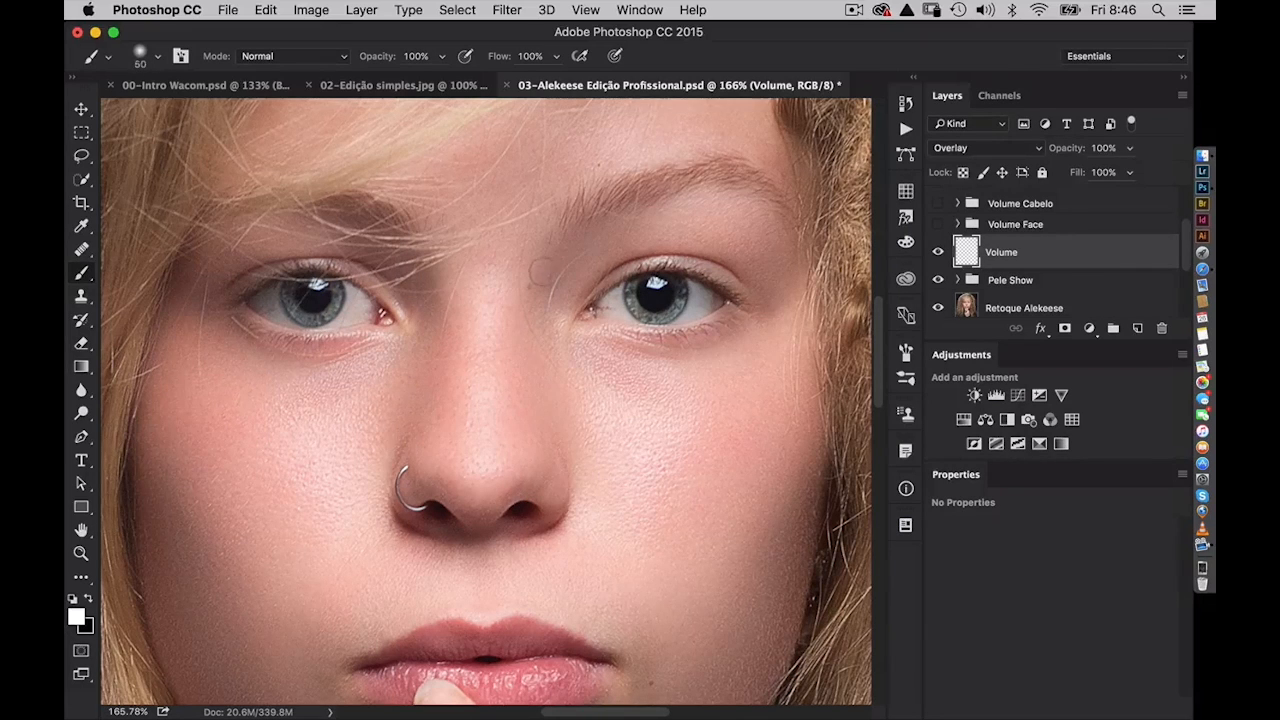
pyautogui.press(']')
pyautogui.press(']')
pyautogui.press(']')
pyautogui.press(']')
pyautogui.press('[')
pyautogui.press('[')
pyautogui.press('[')
pyautogui.press('[')
pyautogui.press('[')
pyautogui.press('[')
pyautogui.press('[')
pyautogui.press('[')
pyautogui.press('[')
pyautogui.press('[')
pyautogui.press(']')
pyautogui.press(']')
pyautogui.press('[')
pyautogui.press('[')
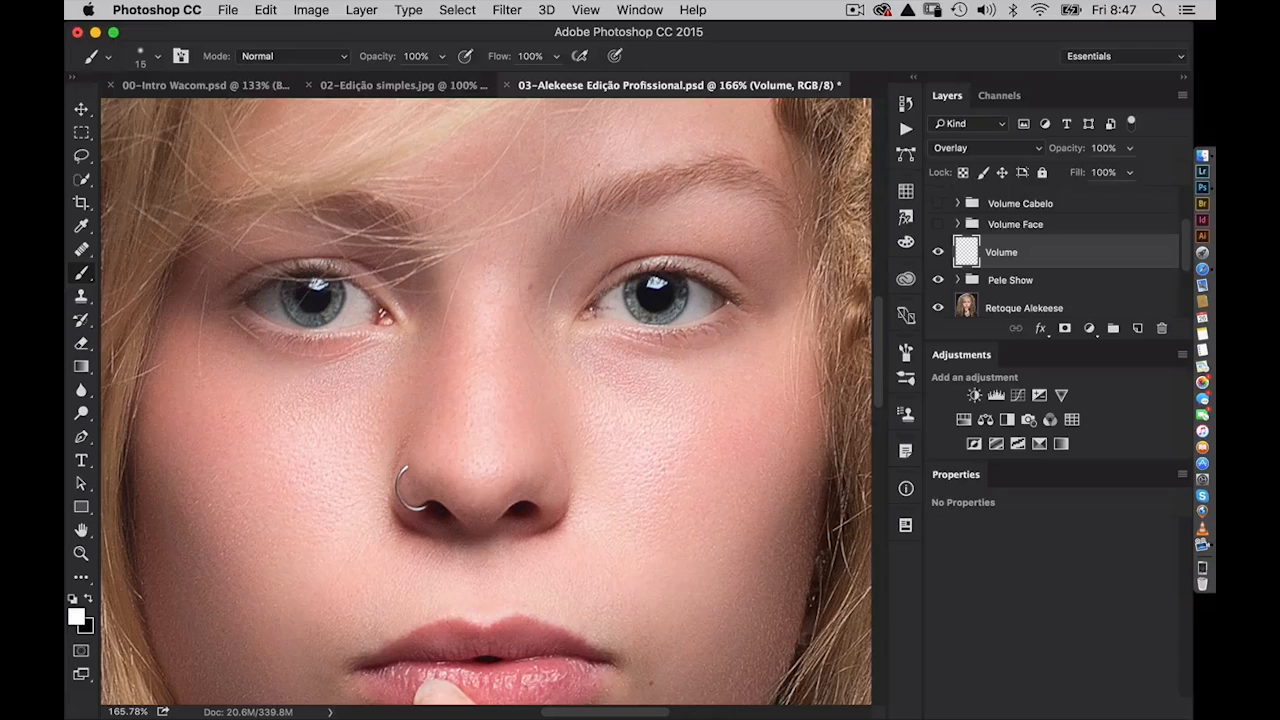
# - Paint black along the upper and lower lash lines of the eye opposite the nose ring to deepen them
pyautogui.press('x')
pyautogui.moveTo(600, 295); pyautogui.dragTo(652, 271)
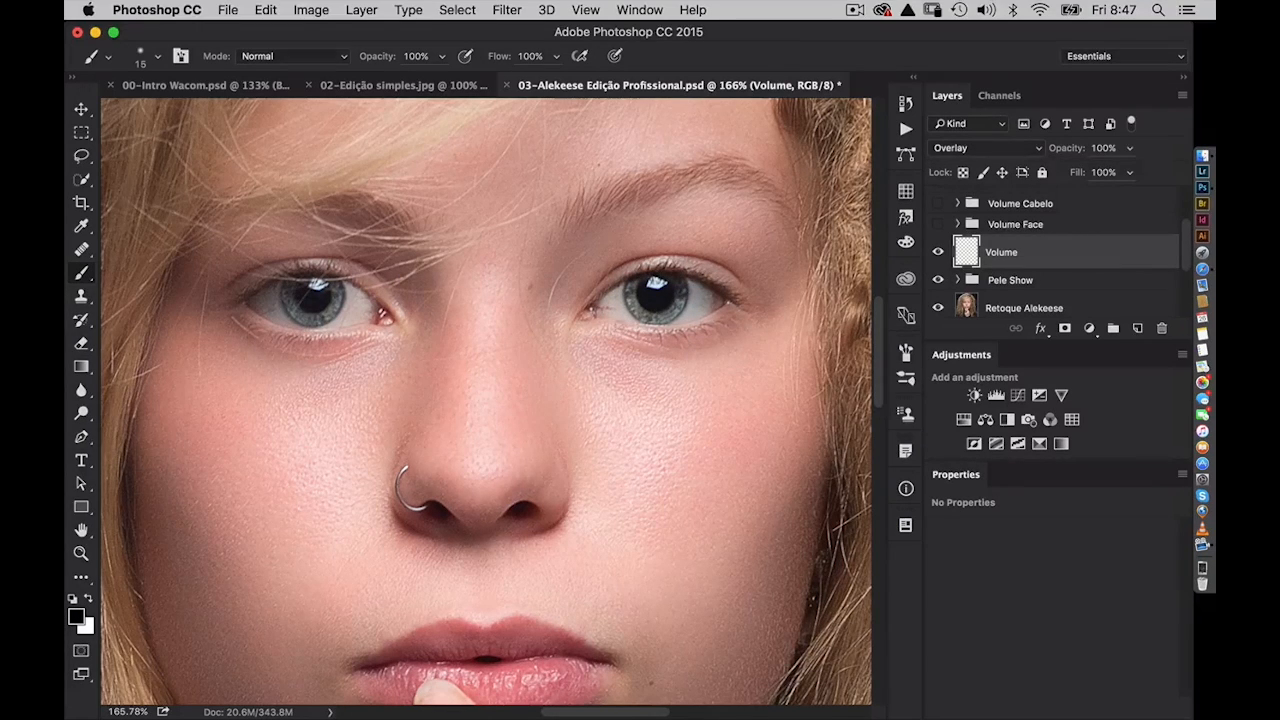
pyautogui.moveTo(616, 327); pyautogui.dragTo(714, 325)
pyautogui.moveTo(626, 266); pyautogui.dragTo(654, 257)
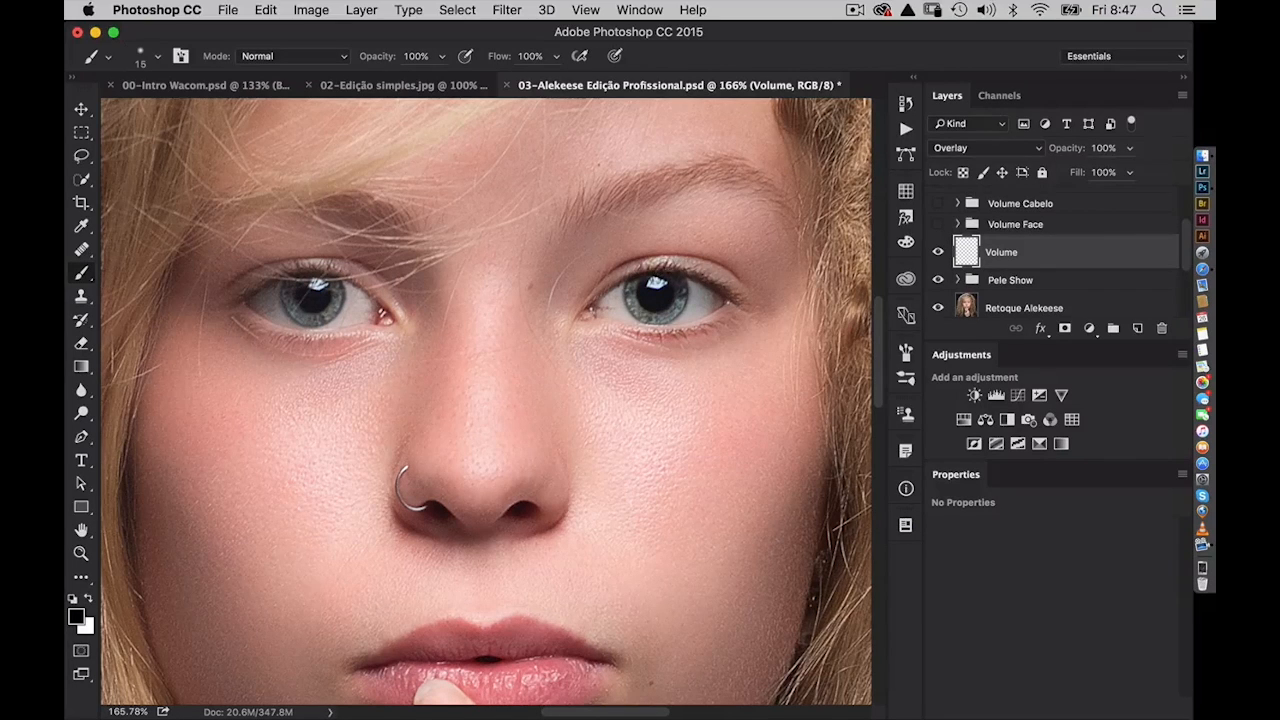
# - Paint white highlights on the upper lid and below the lower lashes of the eye opposite the nose ring
pyautogui.press('x')
pyautogui.moveTo(630, 268); pyautogui.dragTo(686, 267)
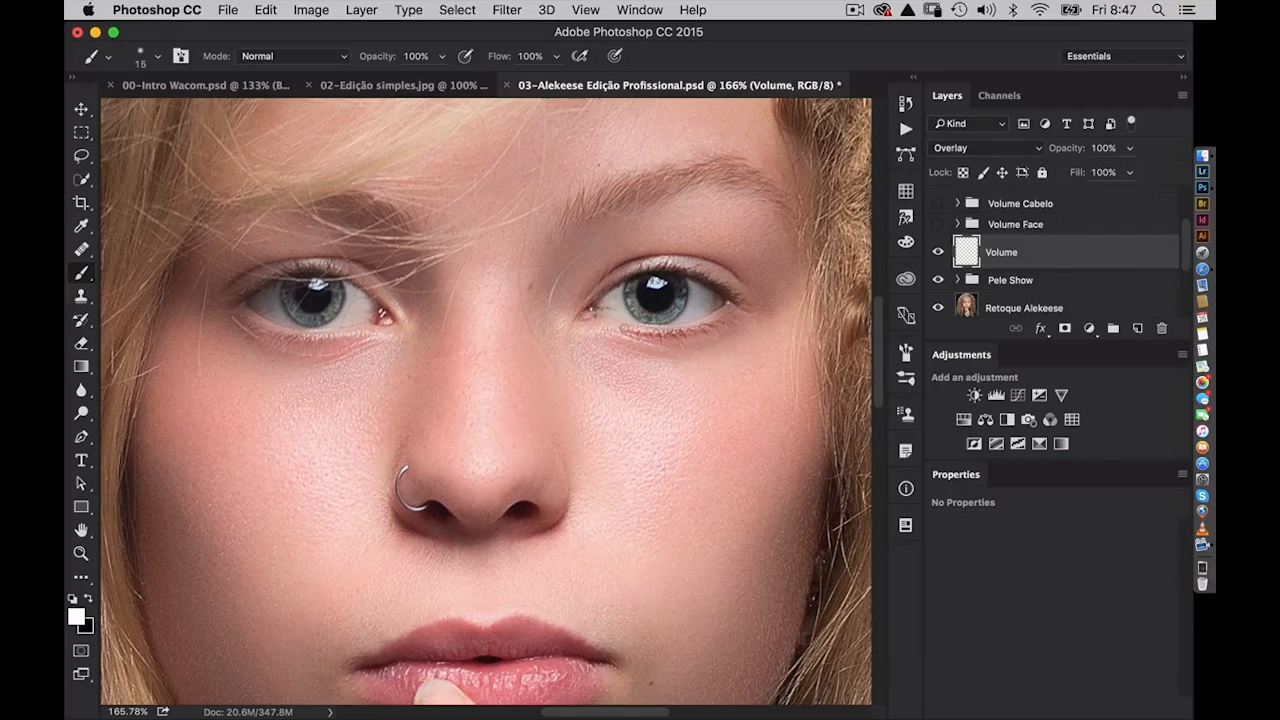
pyautogui.moveTo(622, 328); pyautogui.dragTo(690, 331)
pyautogui.moveTo(629, 240); pyautogui.dragTo(660, 238)
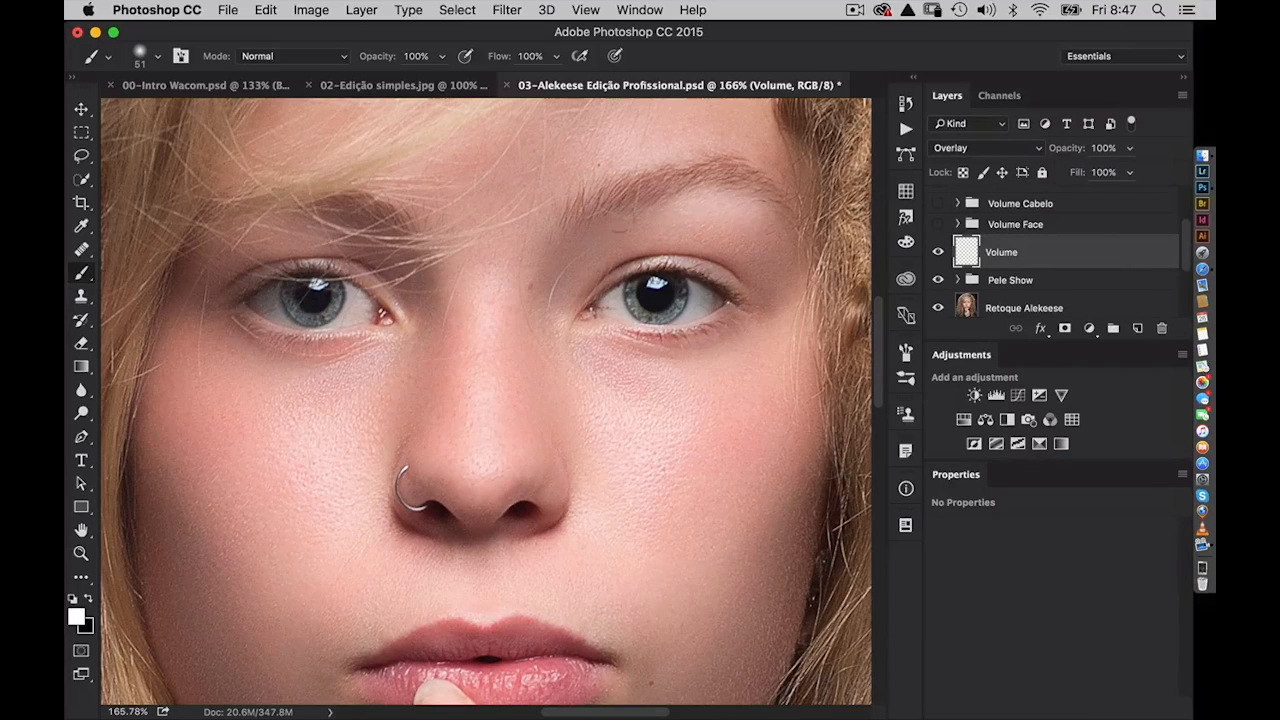
# - Darken both eyebrows with black strokes, using a brush size of 51
pyautogui.press('x')
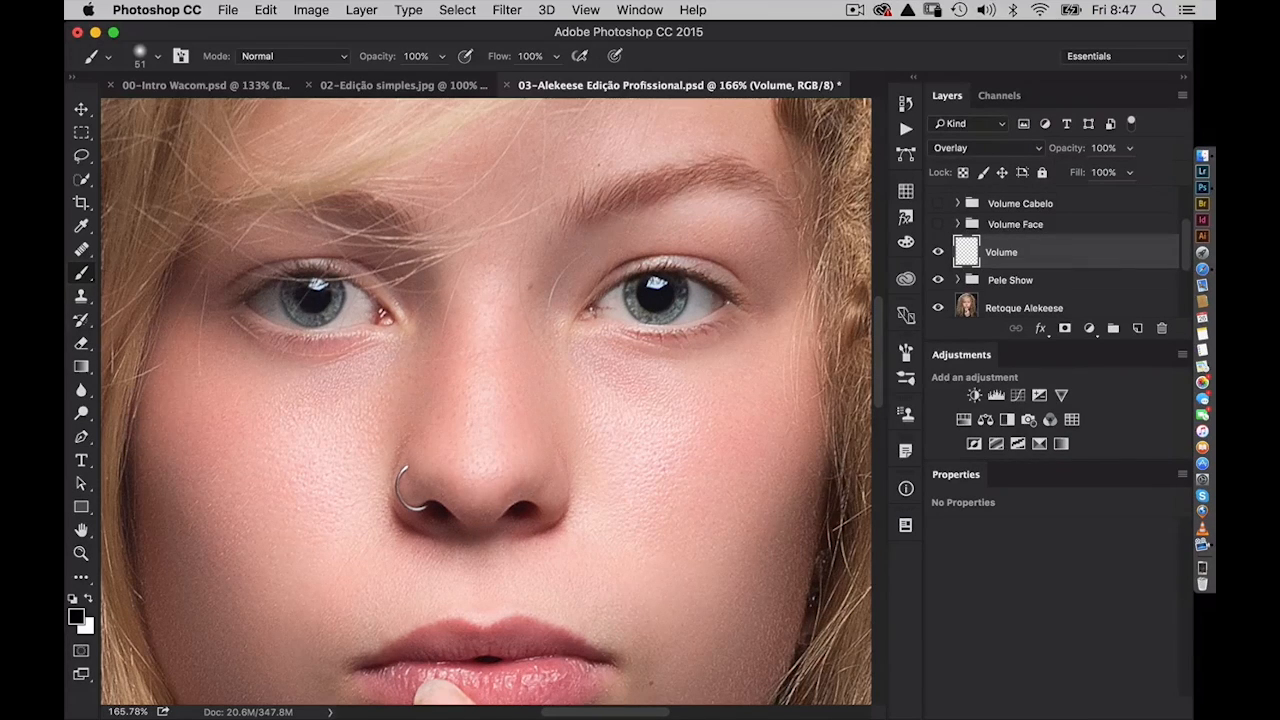
pyautogui.press('super+z')
pyautogui.moveTo(620, 192); pyautogui.dragTo(738, 175)
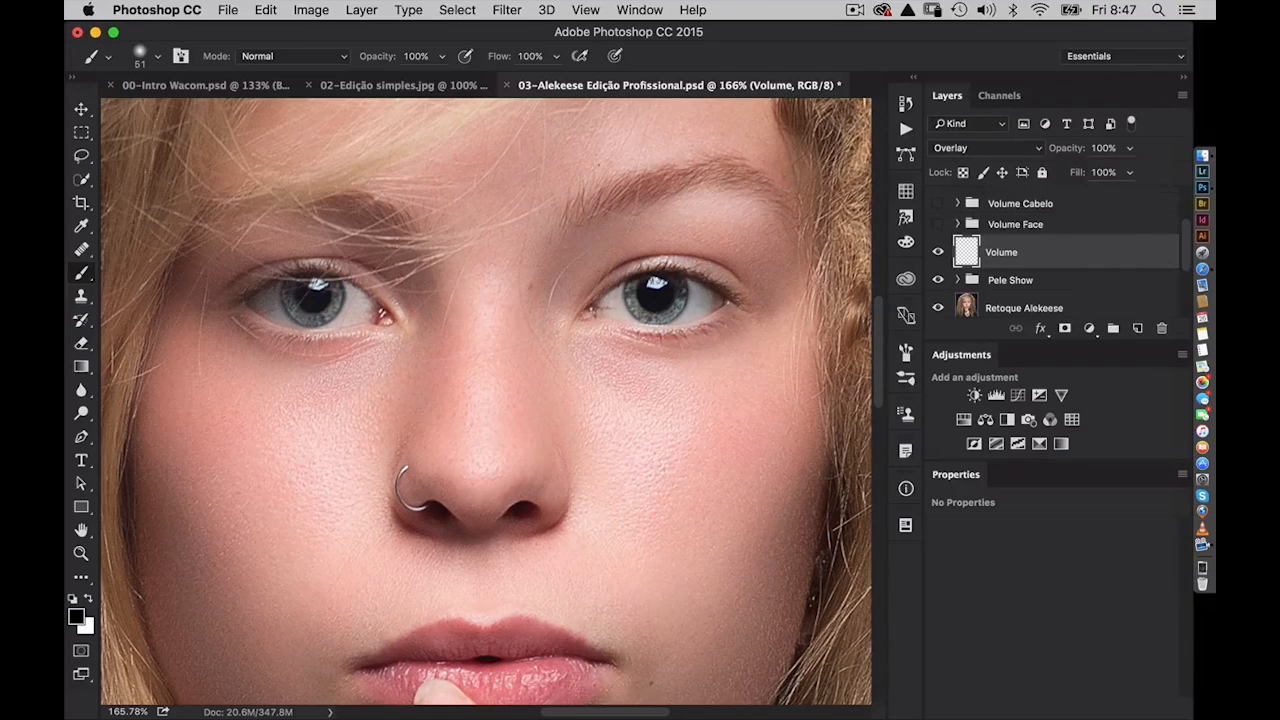
pyautogui.moveTo(378, 212); pyautogui.dragTo(282, 208)
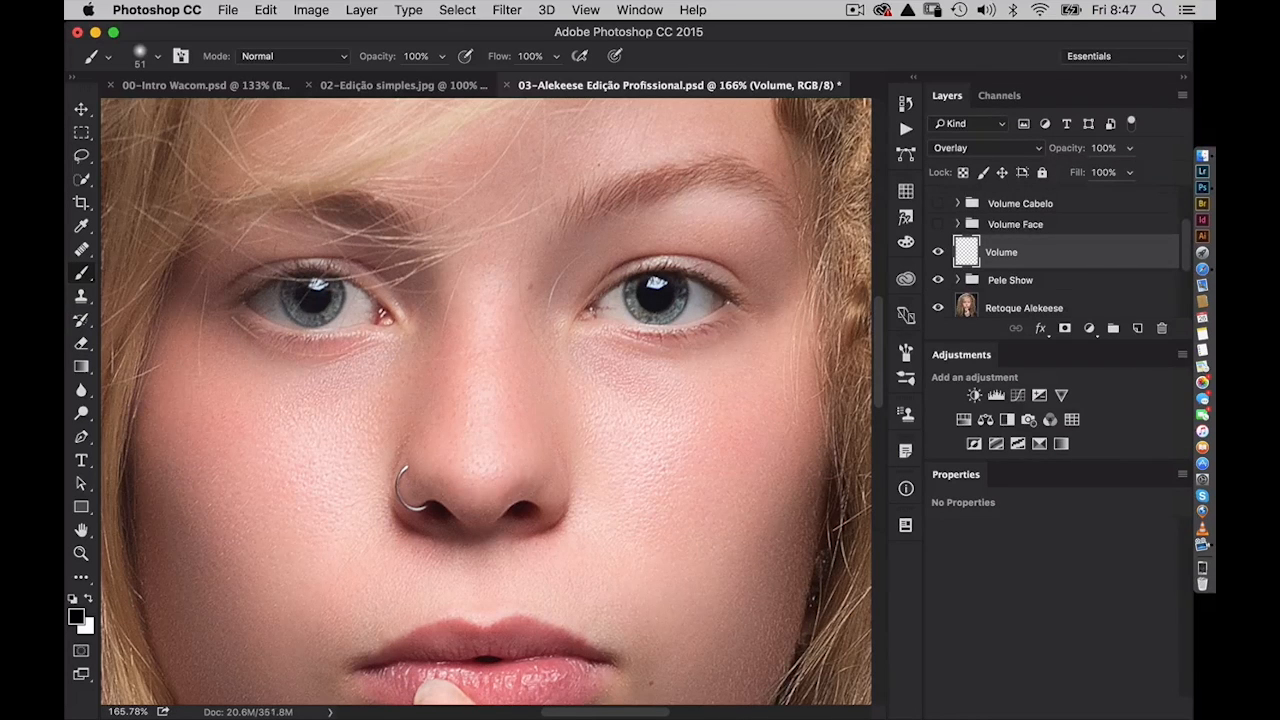
# - Darken the lash line and inner corner of the nose-ring-side eye in black, and highlight its upper lid in white
pyautogui.moveTo(369, 316); pyautogui.dragTo(336, 315)
pyautogui.moveTo(262, 326); pyautogui.dragTo(362, 333)
pyautogui.press('x')
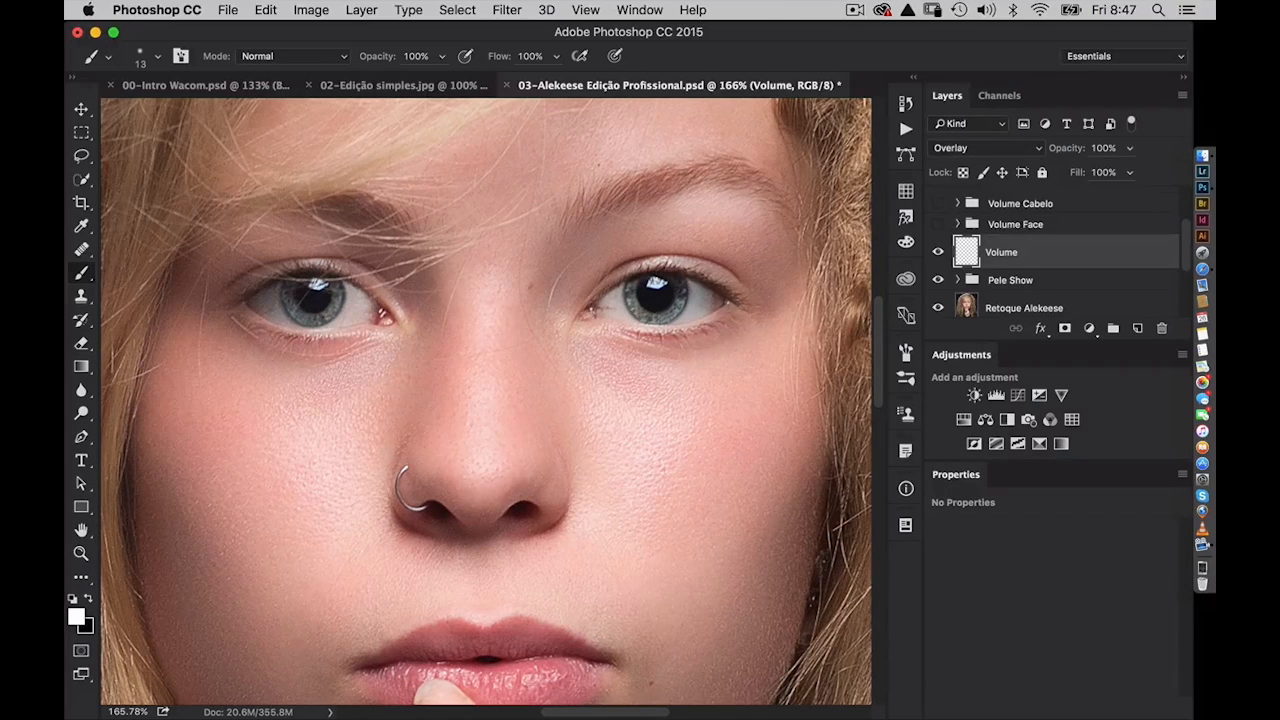
pyautogui.moveTo(296, 270)
pyautogui.mouseDown()
pyautogui.moveTo(344, 263)
pyautogui.moveTo(297, 258)
pyautogui.moveTo(312, 257)
pyautogui.moveTo(278, 228)
pyautogui.mouseUp()
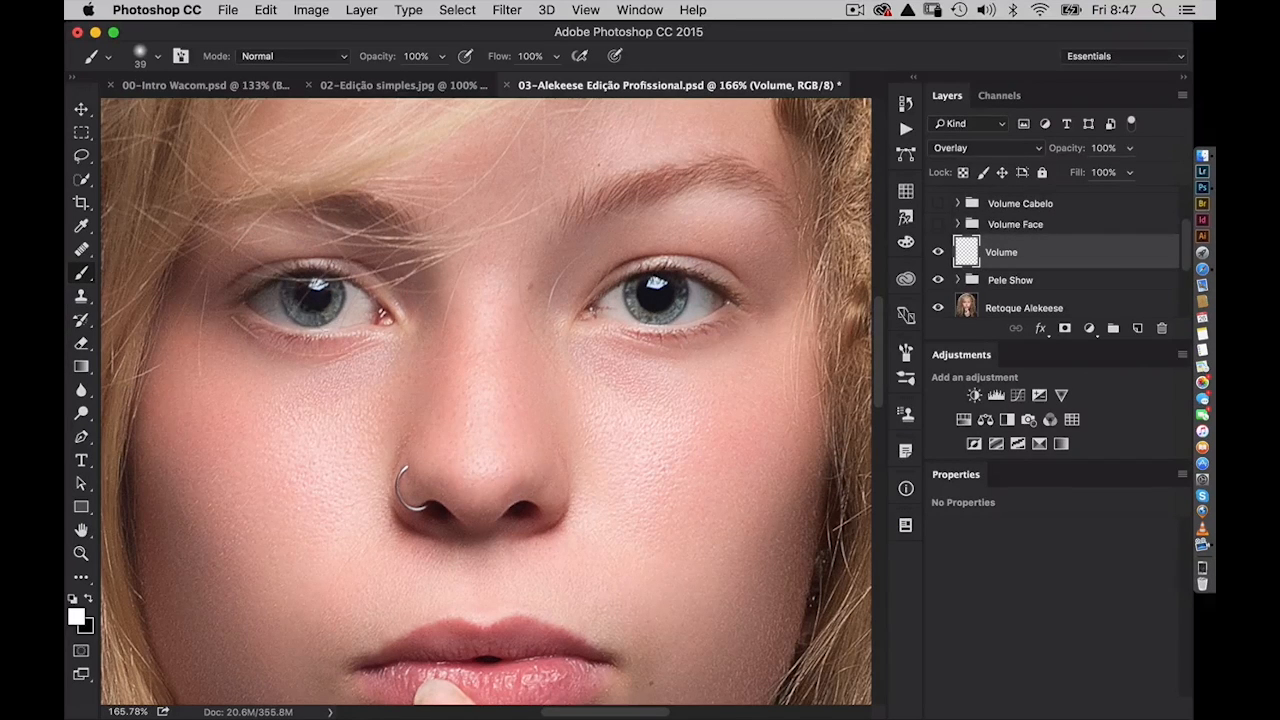
# - Brighten the irises of both eyes with small white strokes, reducing the brush size to 10, and return the foreground colour to black
pyautogui.moveTo(362, 307)
pyautogui.mouseDown()
pyautogui.moveTo(290, 305)
pyautogui.moveTo(316, 315)
pyautogui.moveTo(332, 302)
pyautogui.mouseUp()
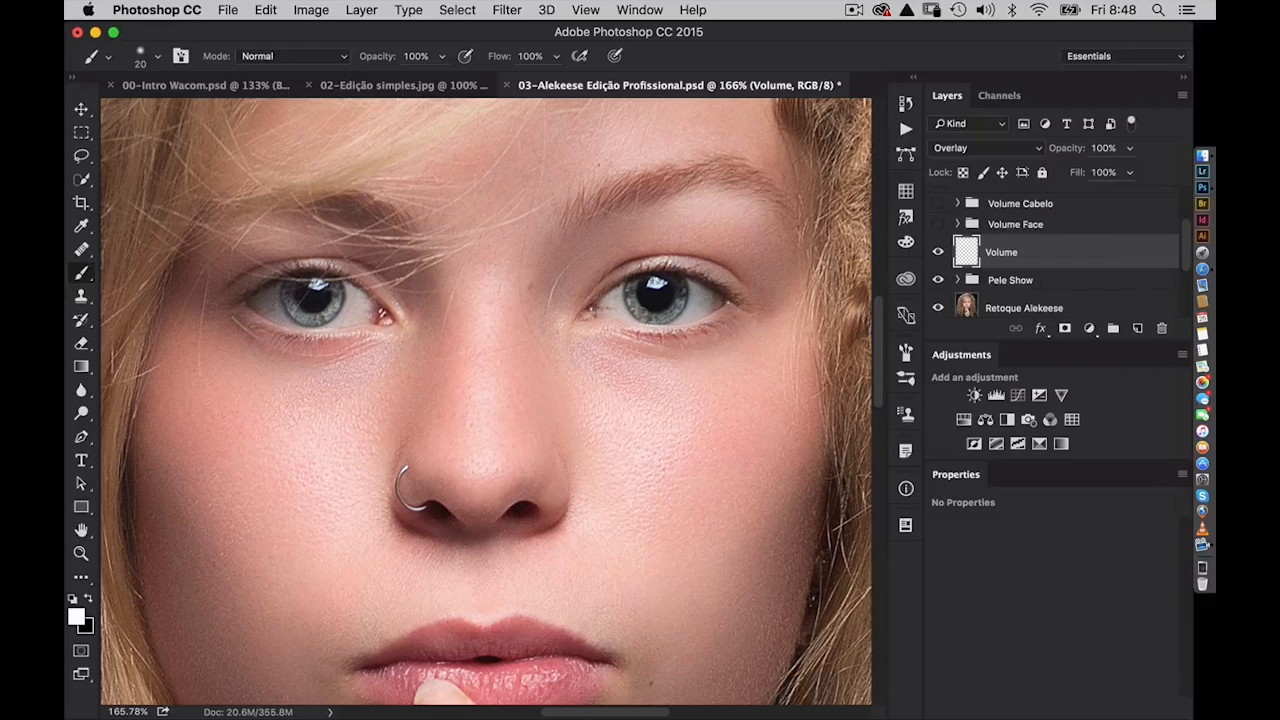
pyautogui.press('[')
pyautogui.moveTo(634, 314); pyautogui.dragTo(680, 298)
pyautogui.press('x')
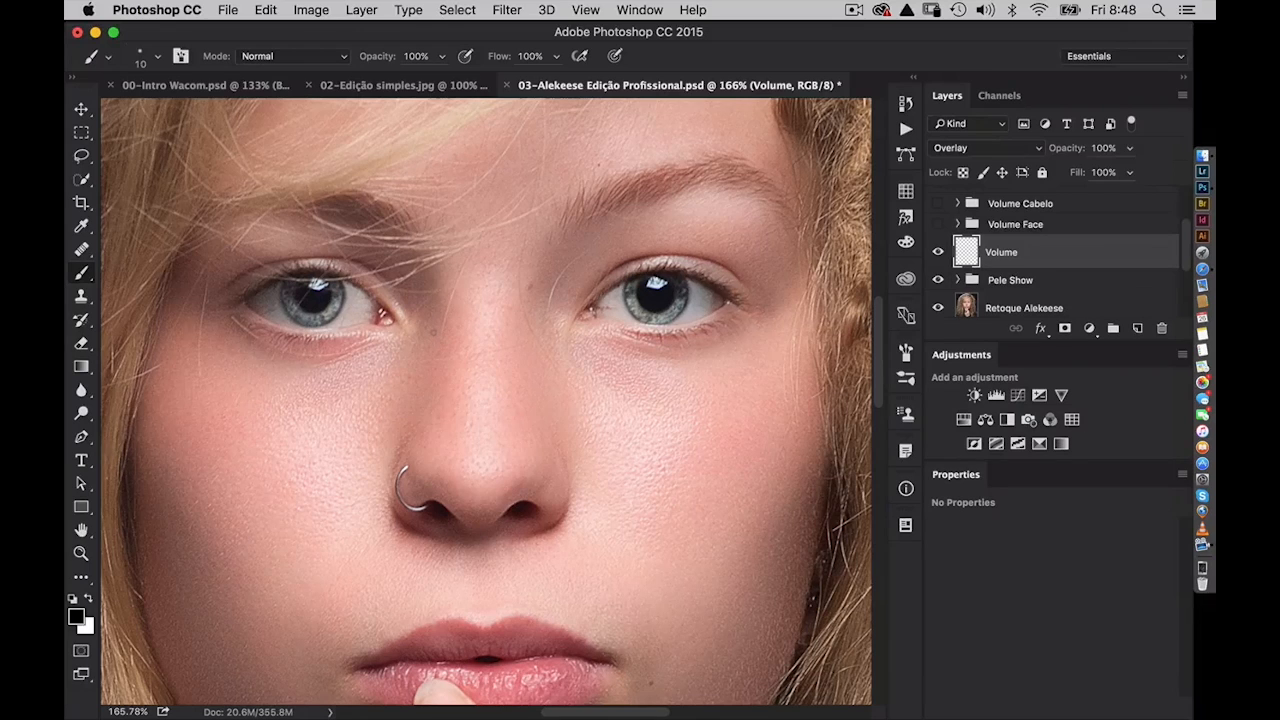
# - Compare the portrait with and without the Volume layer at 100% zoom, leaving the layer hidden
pyautogui.click(937, 252)
pyautogui.click(937, 252)
pyautogui.press('super+1')
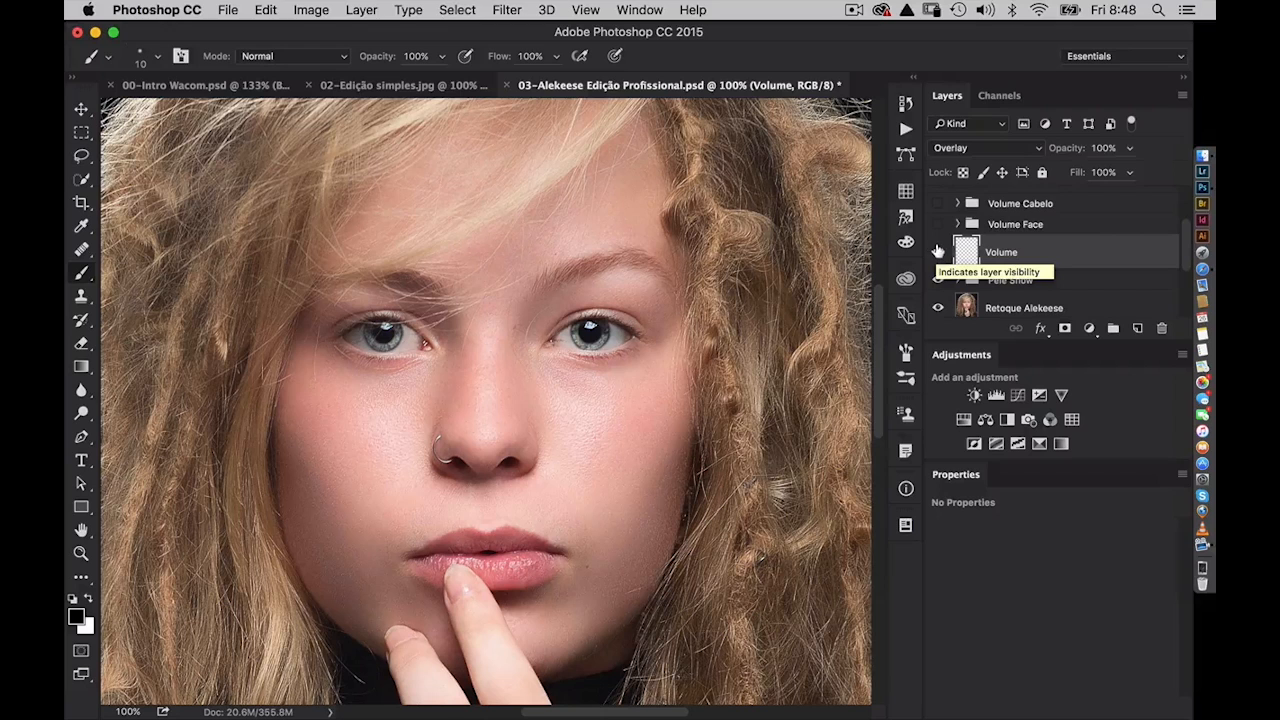
pyautogui.click(938, 252)
pyautogui.click(938, 252)
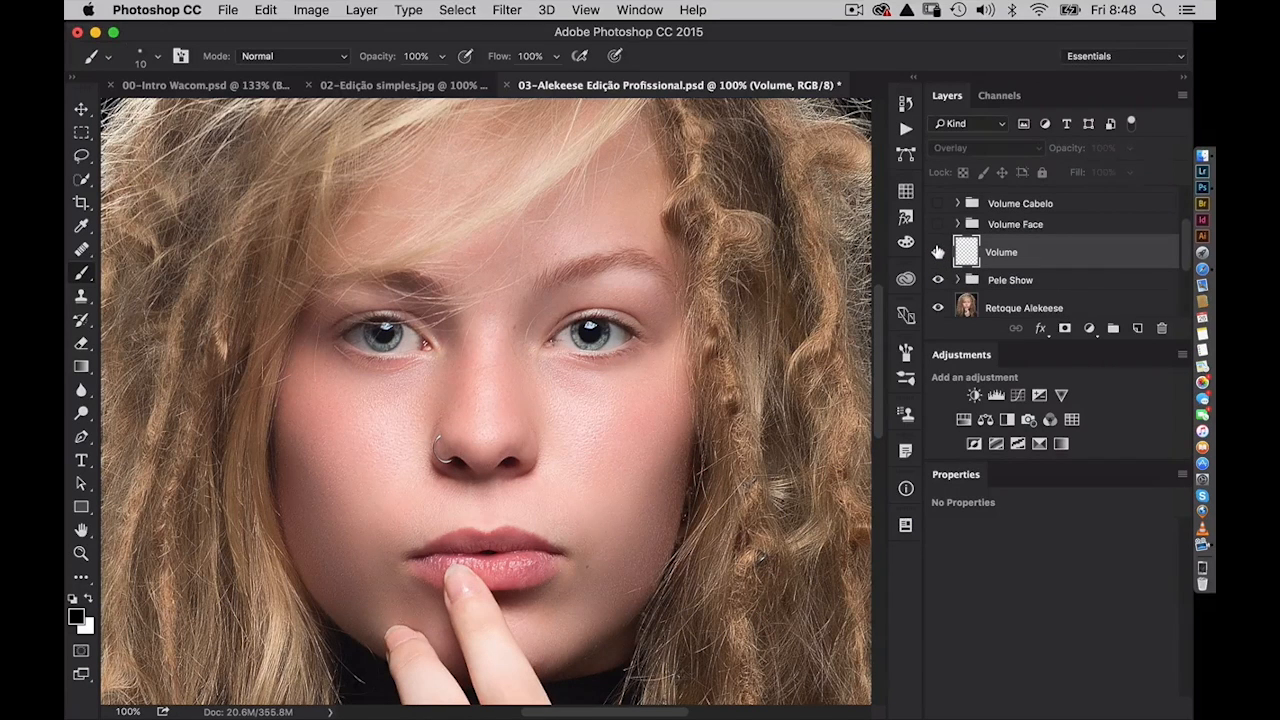
pyautogui.click(938, 252)
pyautogui.click(938, 252)
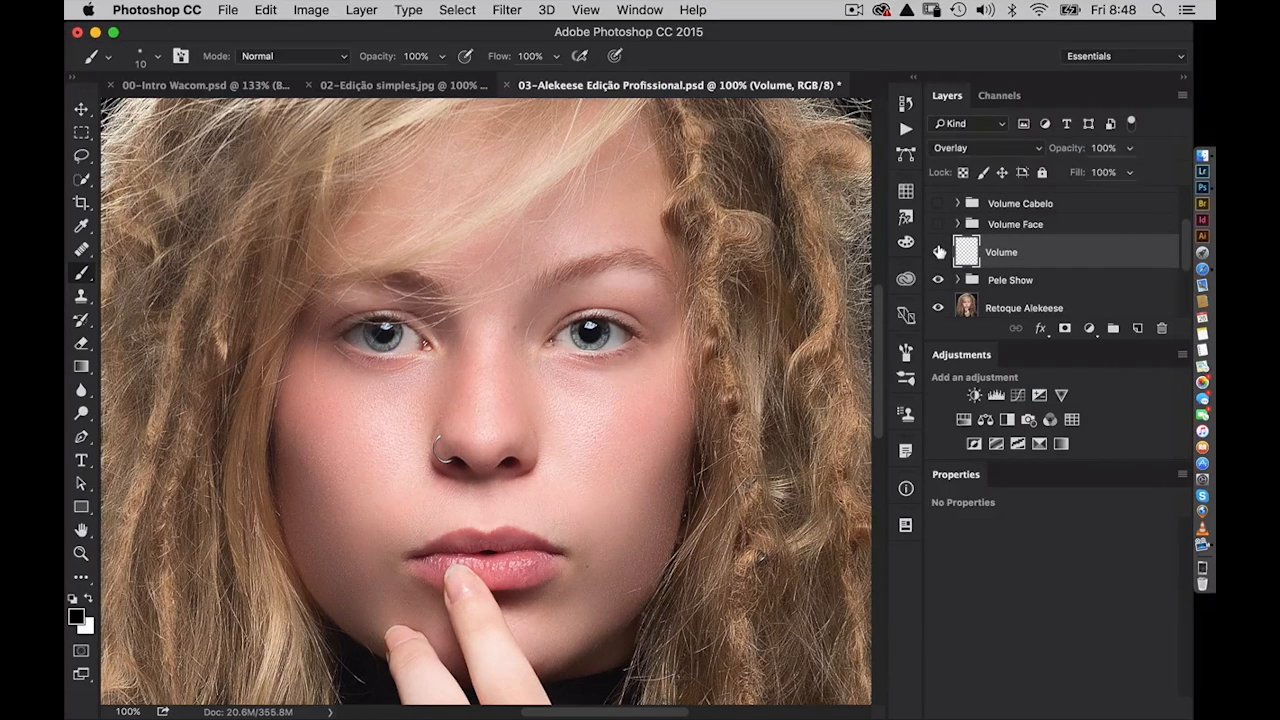
pyautogui.click(938, 252)
pyautogui.click(938, 252)
pyautogui.click(938, 252)
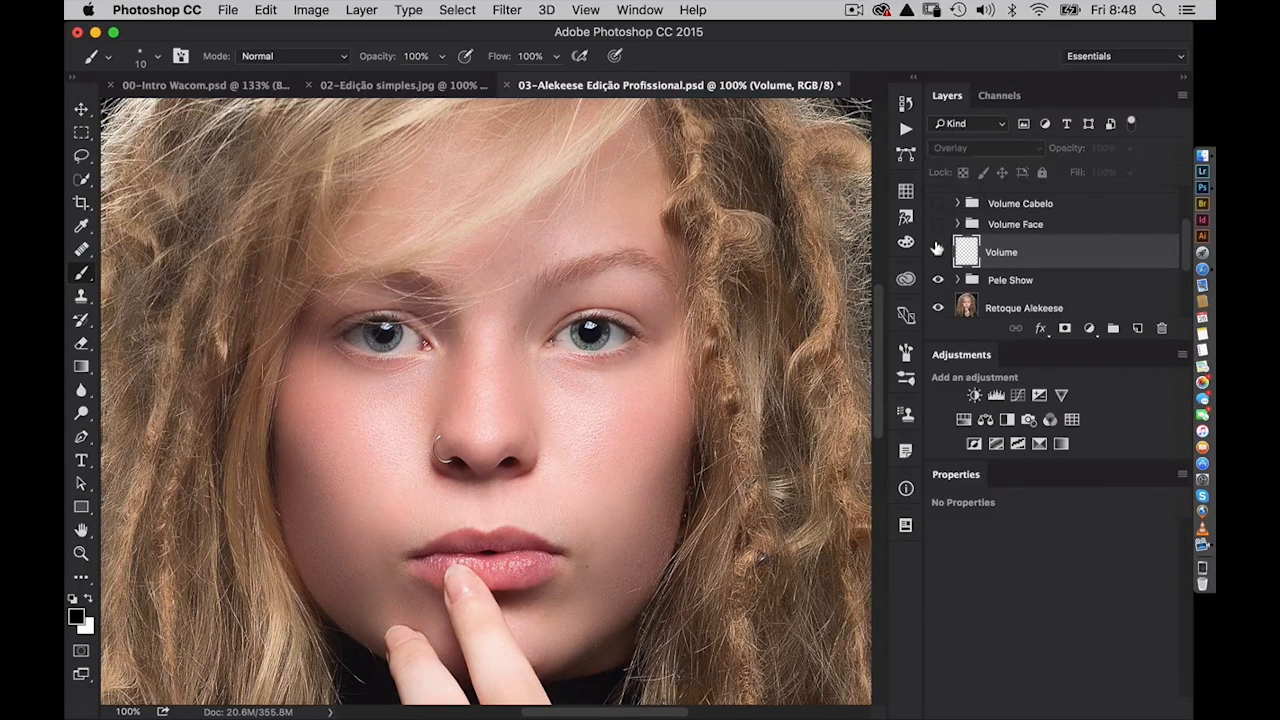
# - Compare the portrait with and without the Volume Face group, leave that group hidden and show the Volume layer
pyautogui.click(937, 224)
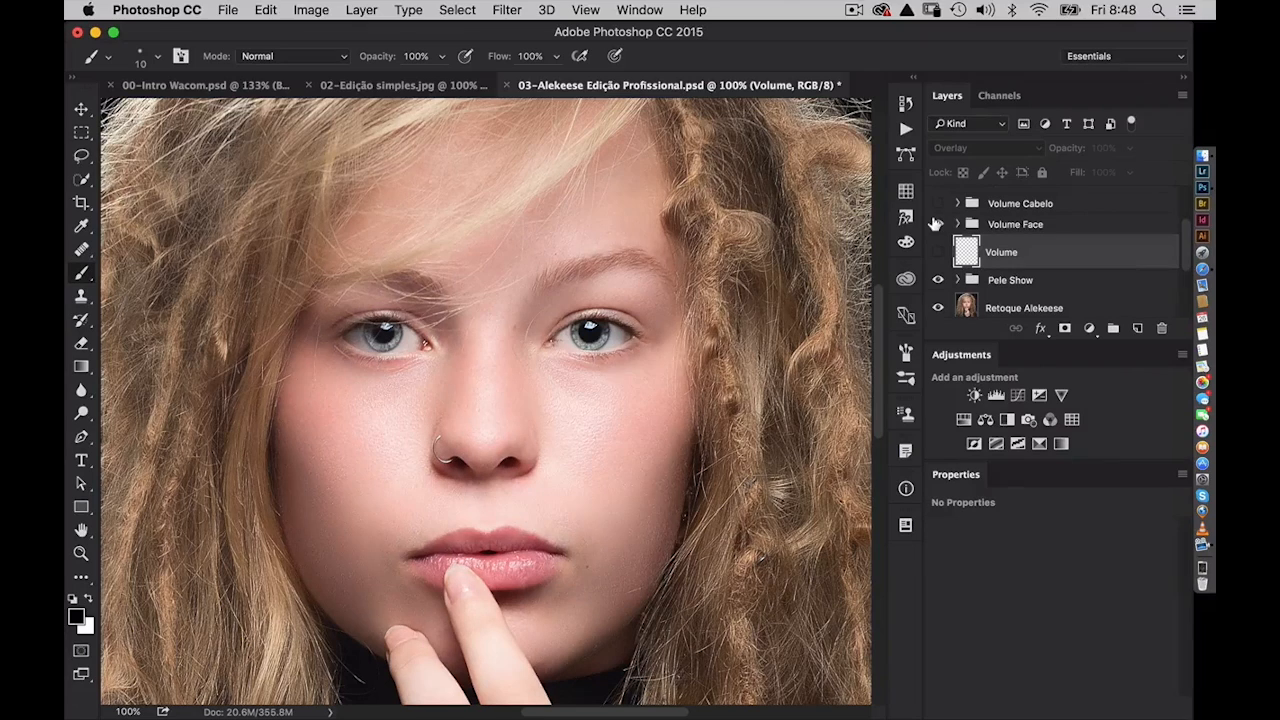
pyautogui.click(936, 224)
pyautogui.click(936, 224)
pyautogui.click(937, 252)
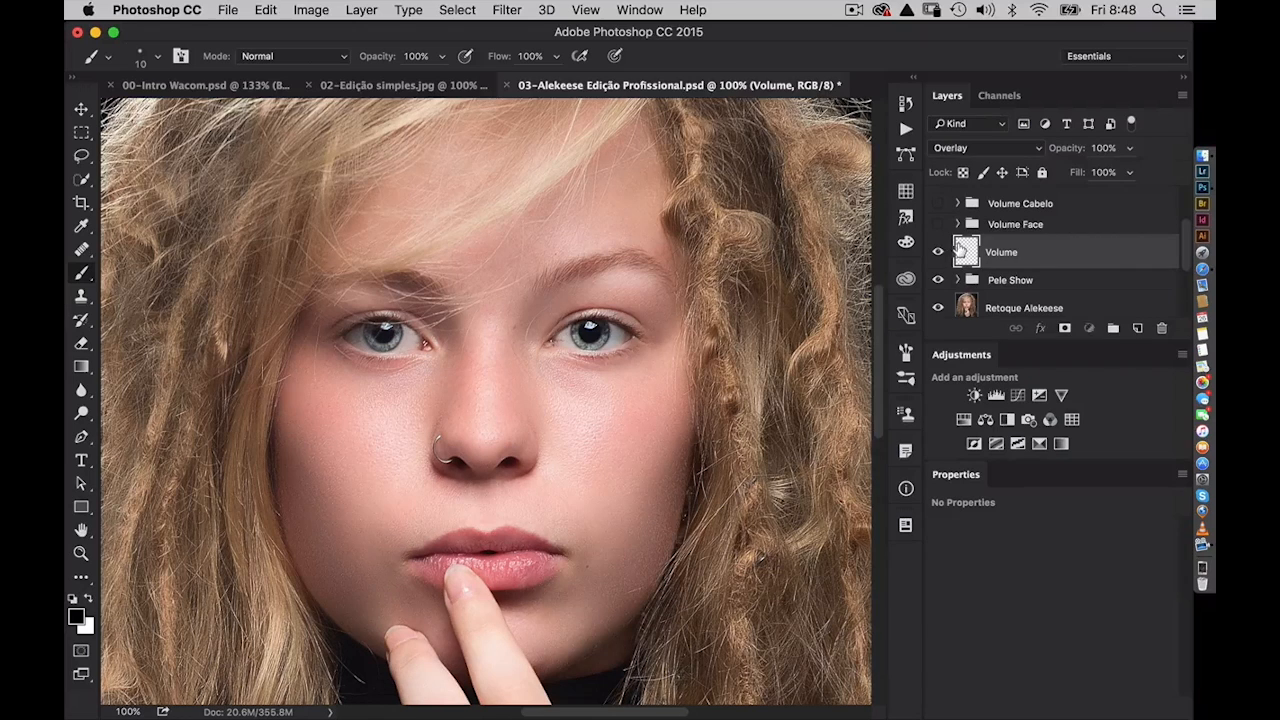
# - Darken the outer contour of the nose-ring-side cheek in black on the Volume layer, using a brush size of 159
pyautogui.moveTo(352, 400); pyautogui.dragTo(406, 403)
pyautogui.moveTo(306, 457); pyautogui.dragTo(335, 457)
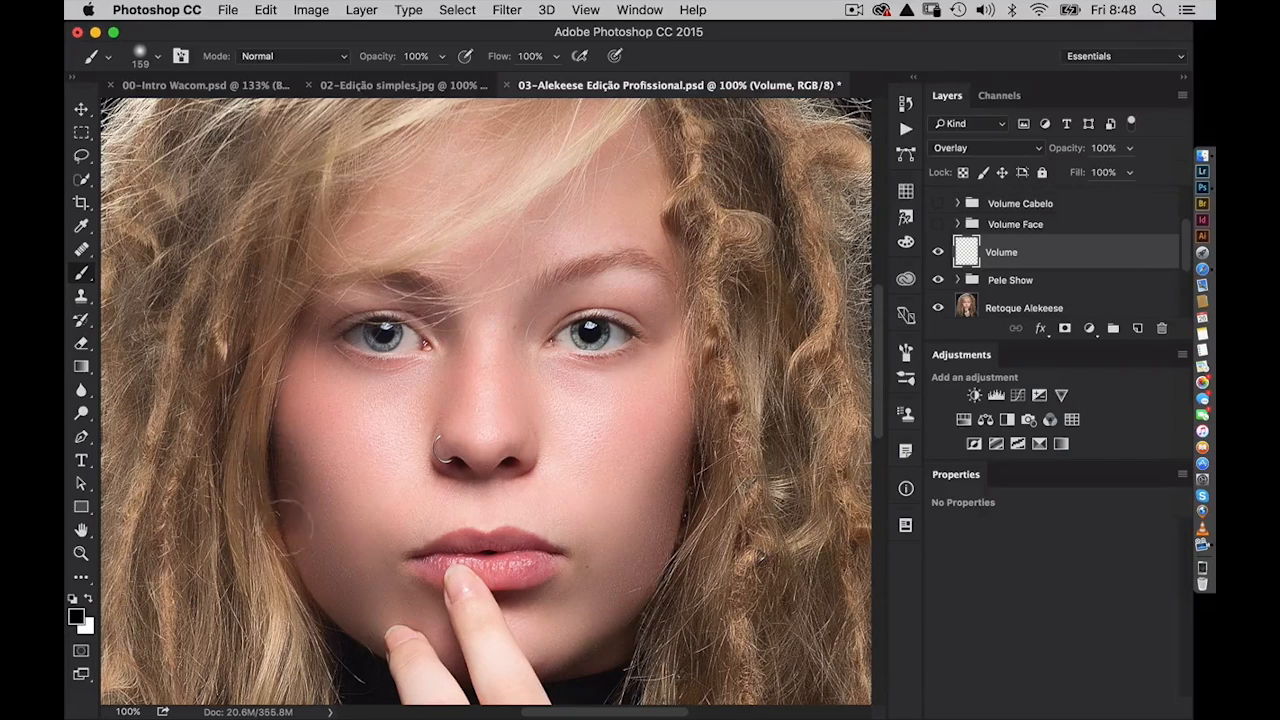
pyautogui.press('super+z')
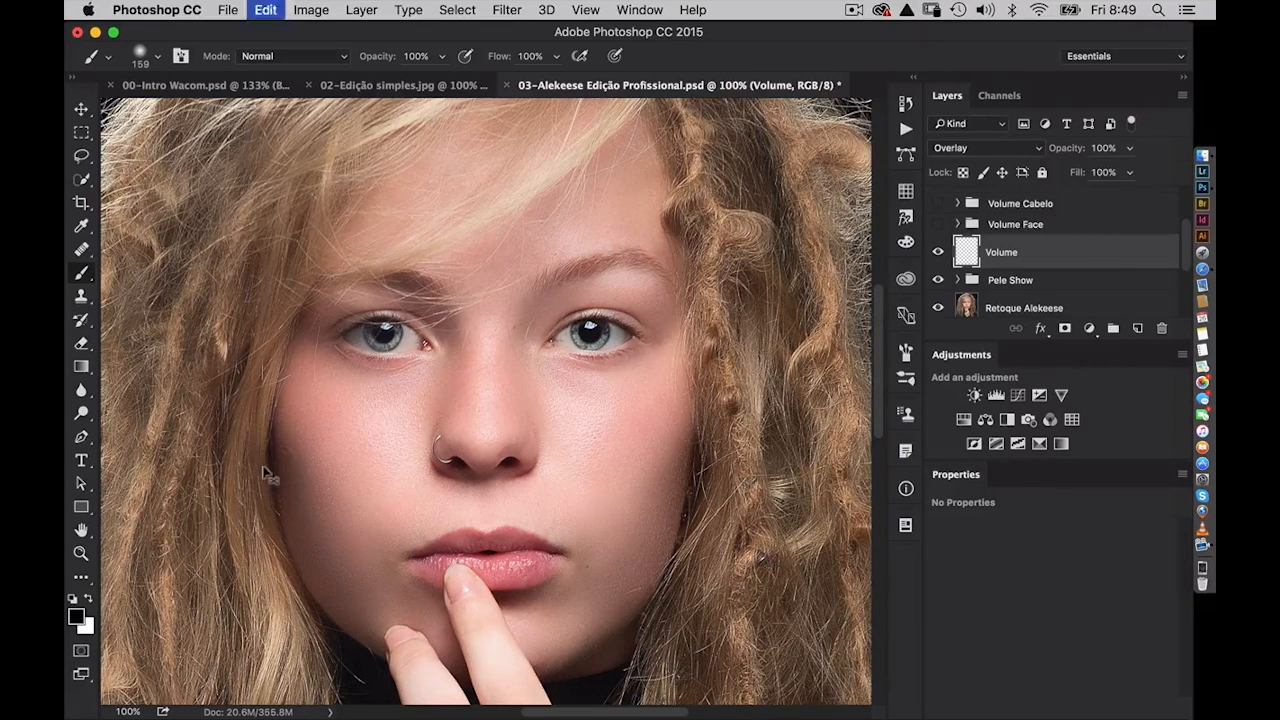
pyautogui.press('super+z')
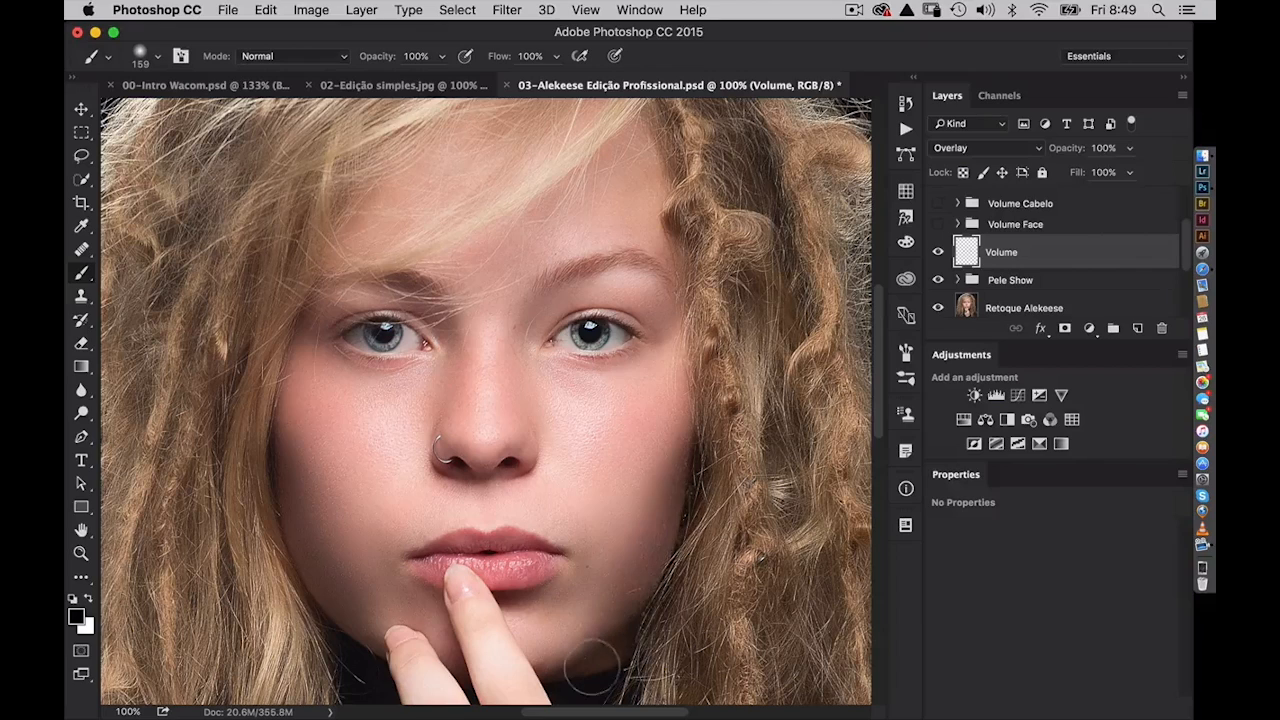
# - Brighten the centre of the face in white on the Volume layer, using a brush size of 1118
pyautogui.moveTo(474, 408)
pyautogui.mouseDown()
pyautogui.moveTo(663, 409)
pyautogui.moveTo(760, 372)
pyautogui.mouseUp()
pyautogui.moveTo(522, 460); pyautogui.dragTo(614, 449)
pyautogui.press('x')
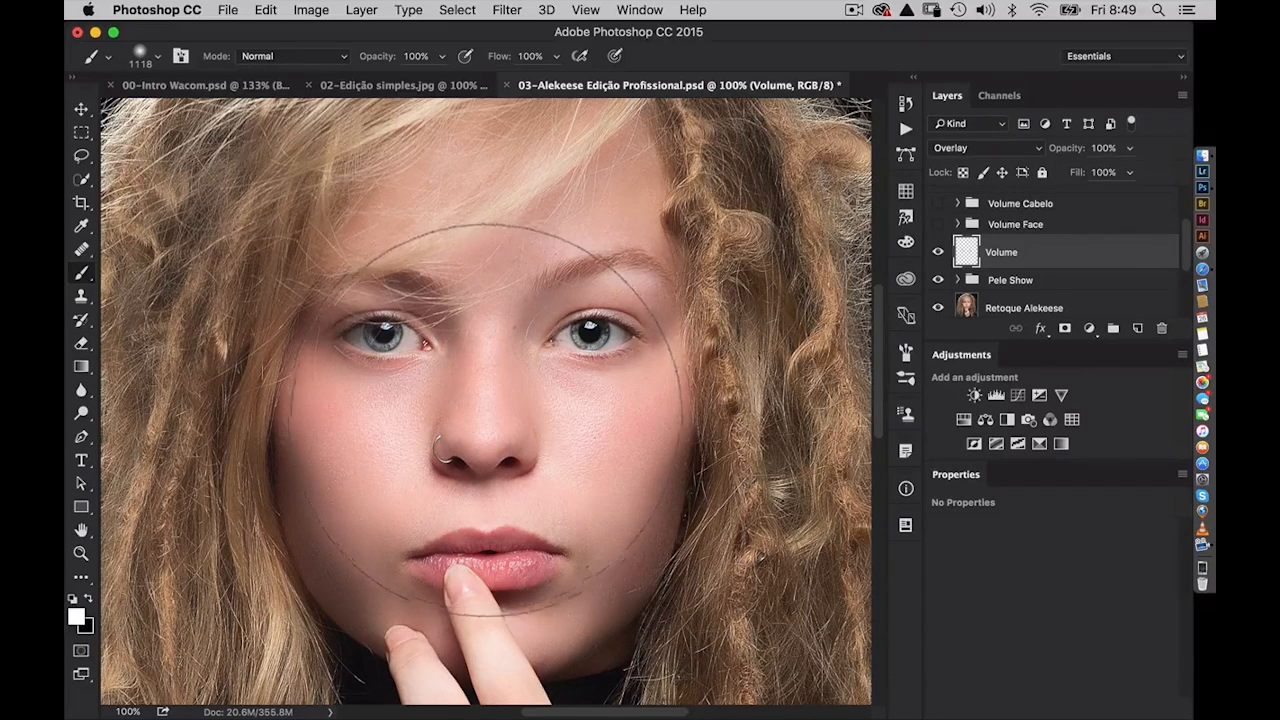
# - Compare the face with and without the painted Volume layer, leaving the layer hidden
pyautogui.click(938, 254)
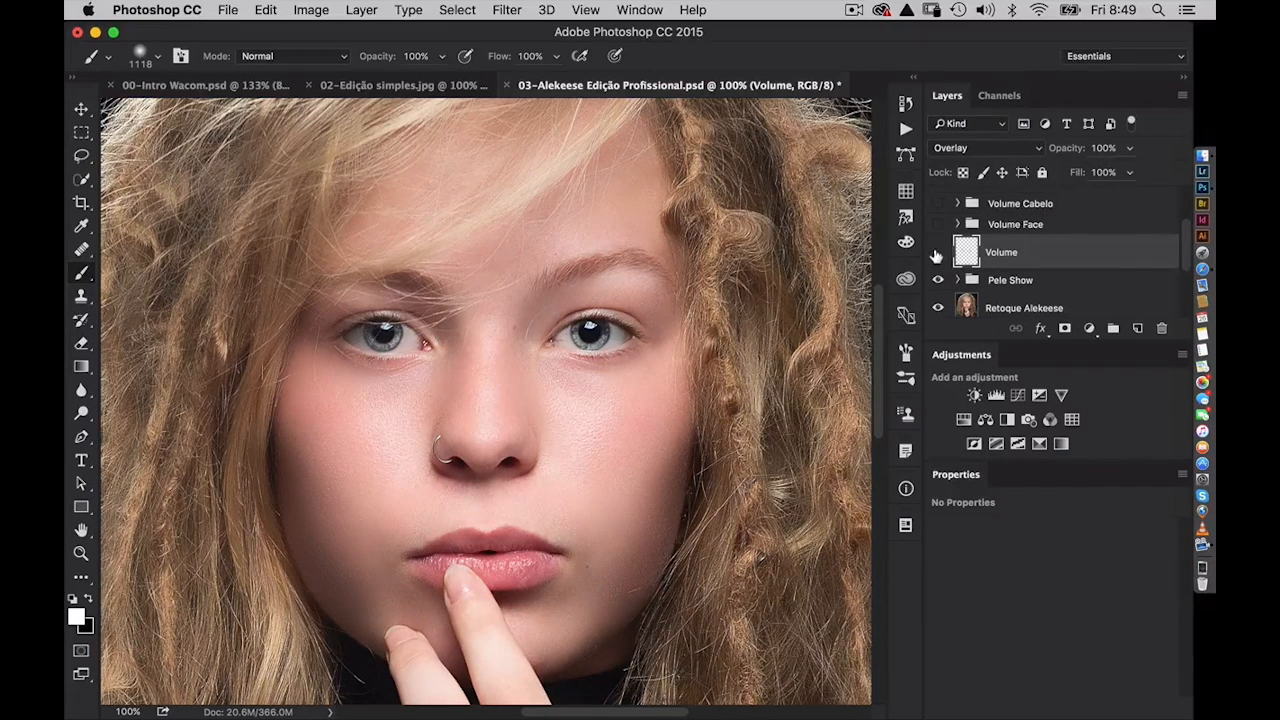
pyautogui.click(937, 254)
pyautogui.click(936, 254)
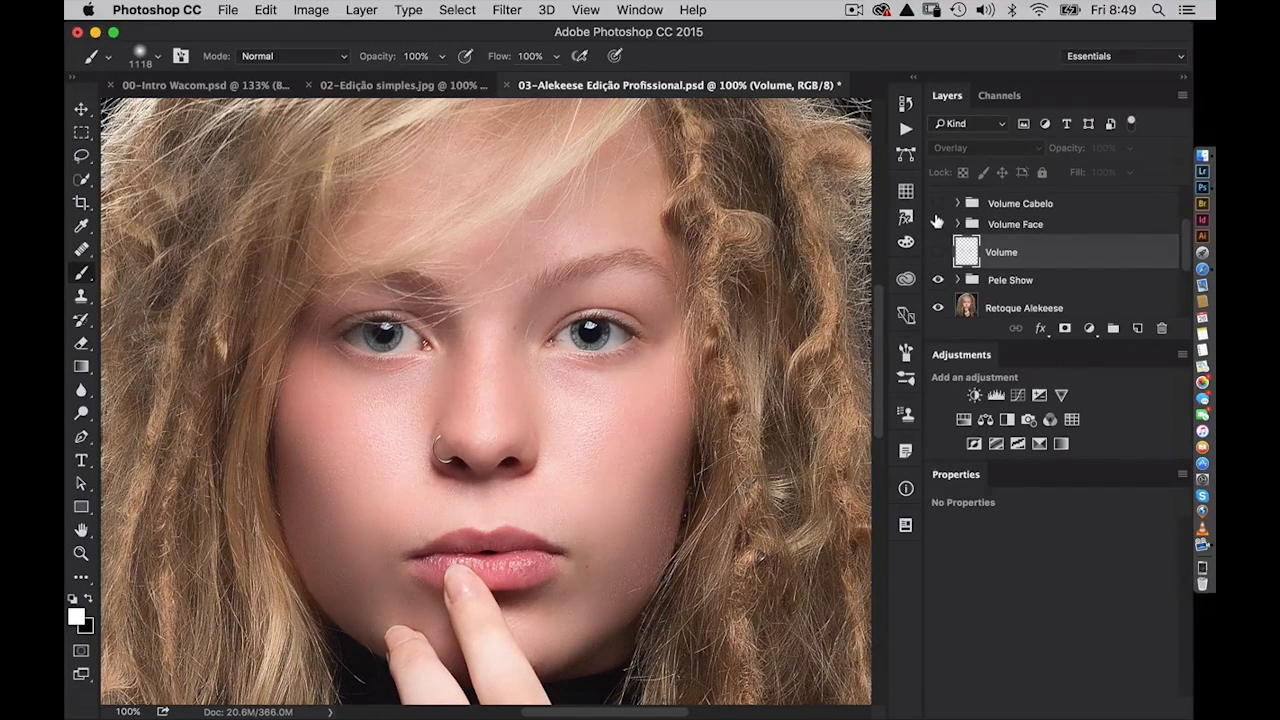
# - Show the Volume Face group and inspect the layers inside it, leaving the group collapsed and visible
pyautogui.click(937, 224)
pyautogui.click(956, 224)
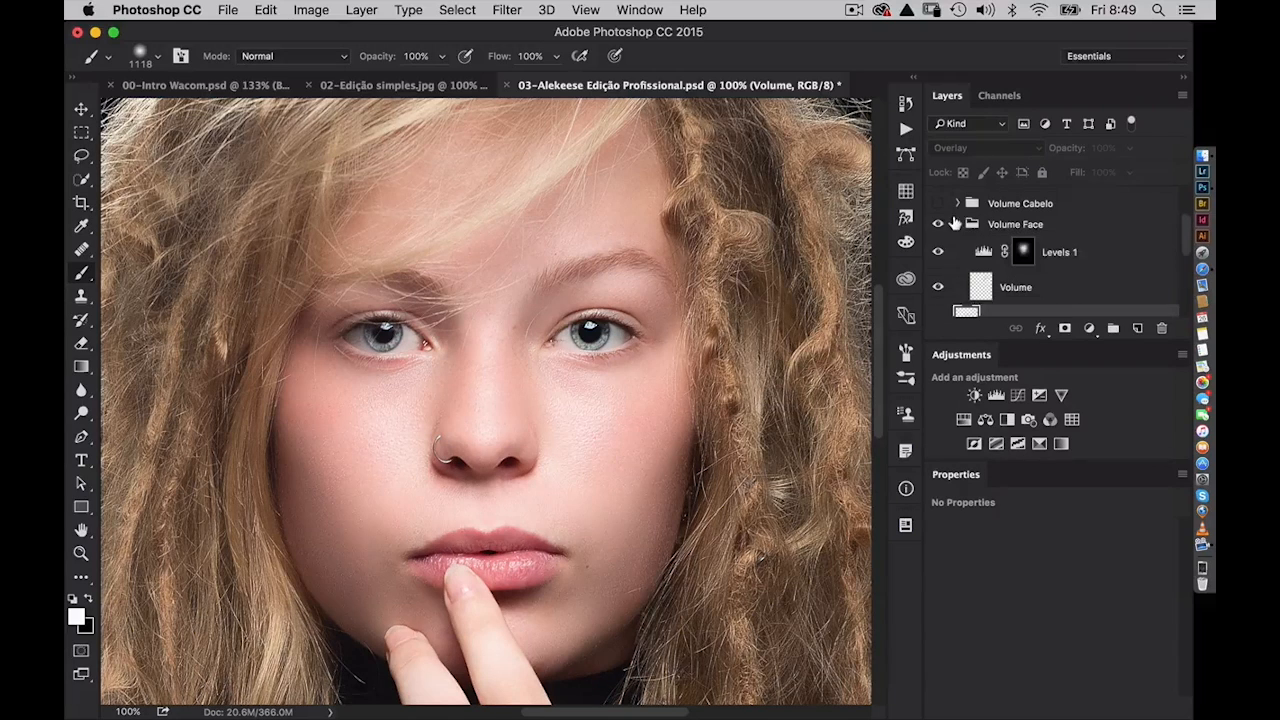
pyautogui.moveTo(1186, 237); pyautogui.dragTo(1140, 217)
pyautogui.click(957, 259)
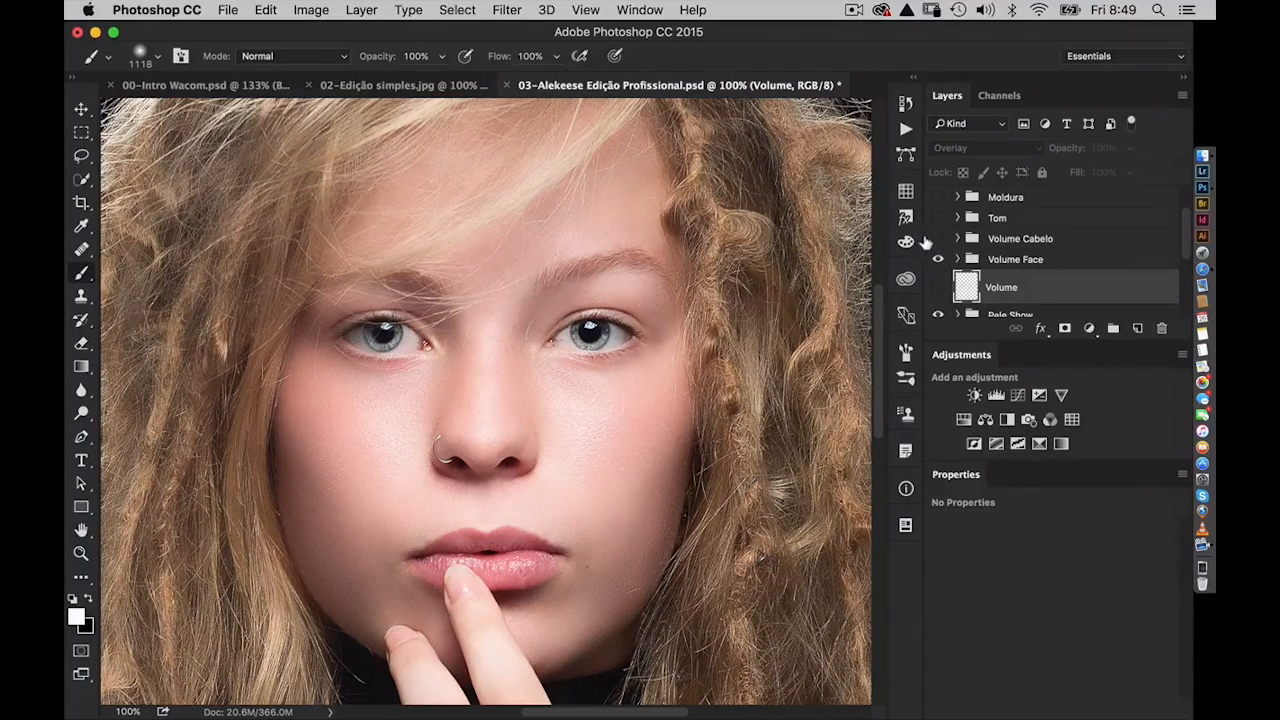
pyautogui.click(937, 258)
# - Compare the hair with and without the Volume Cabelo group at 66.67% zoom, leaving the group hidden
pyautogui.press('super+minus')
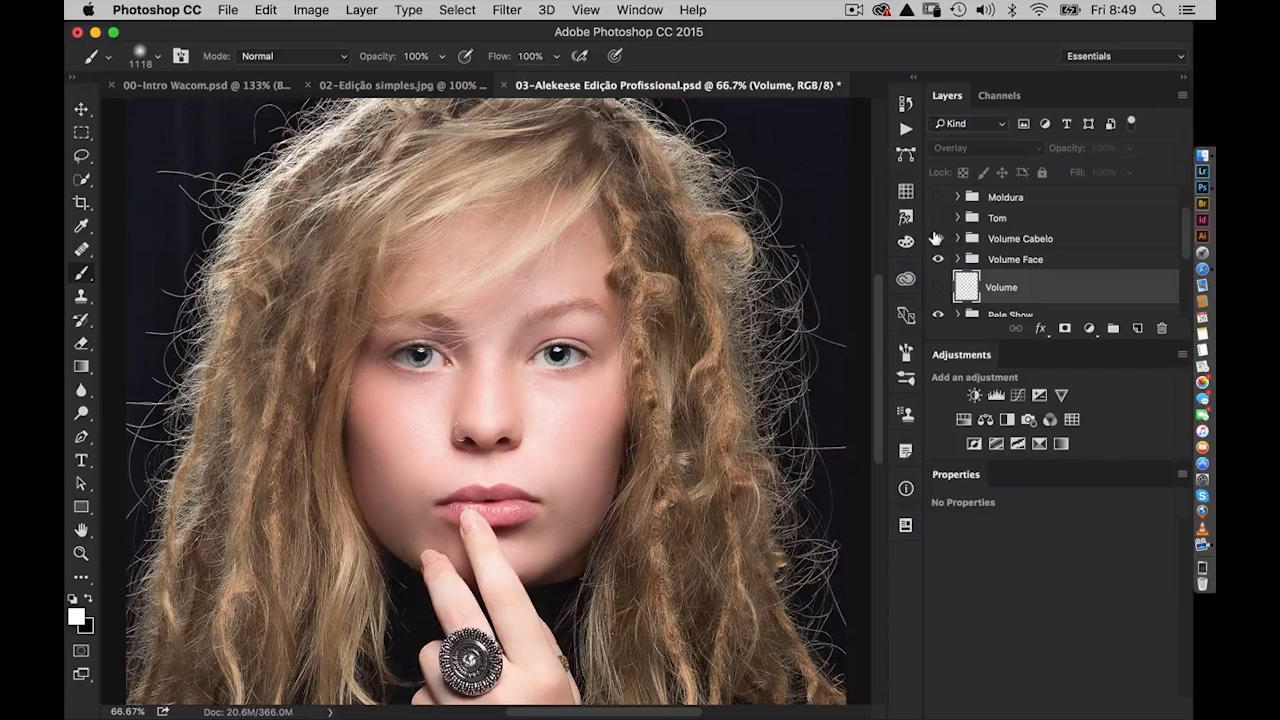
pyautogui.click(937, 238)
pyautogui.click(937, 238)
pyautogui.click(937, 238)
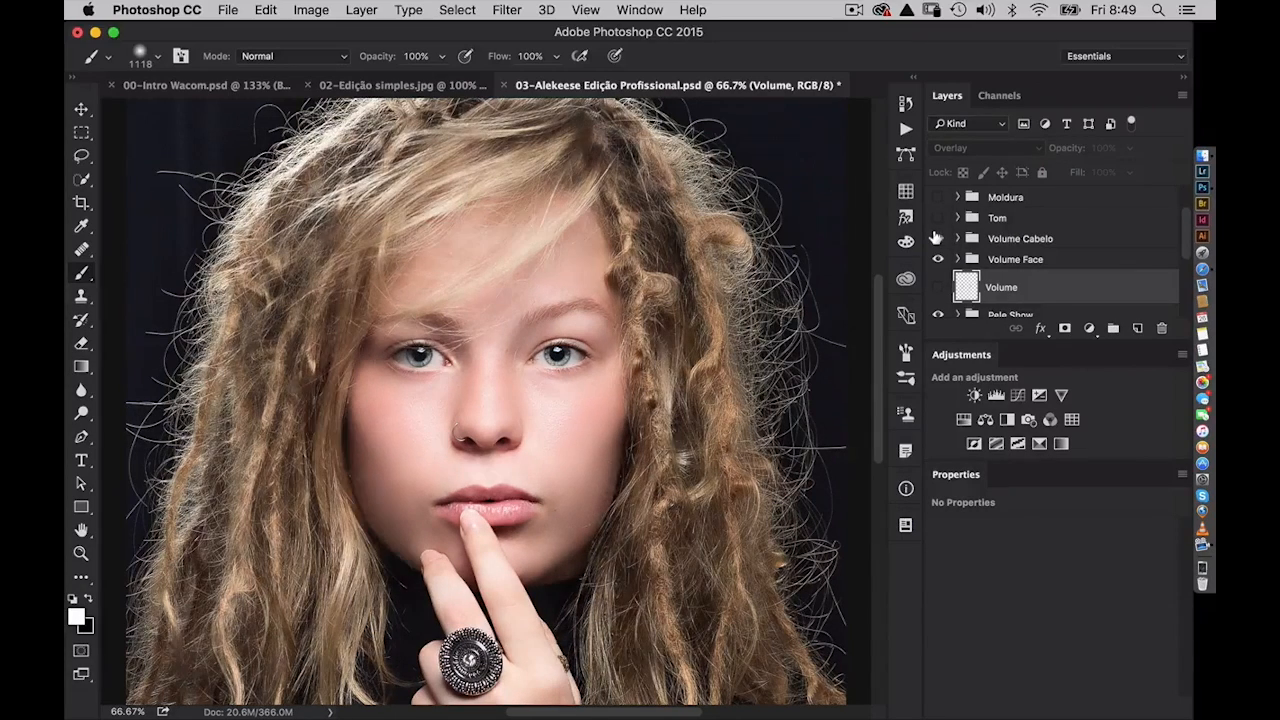
pyautogui.click(937, 238)
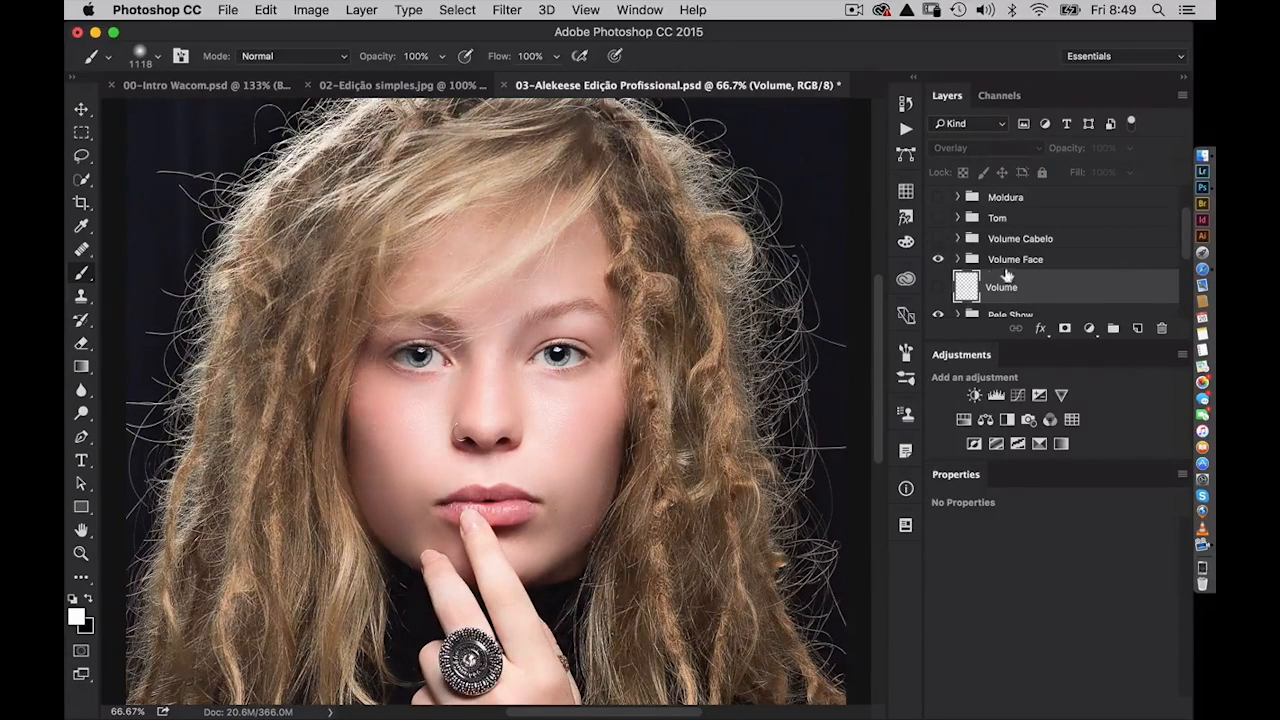
# - Show the Volume layer and paint white highlights and black shadows along the dreadlocks on the nose-ring side, using a brush size of 65
pyautogui.click(938, 287)
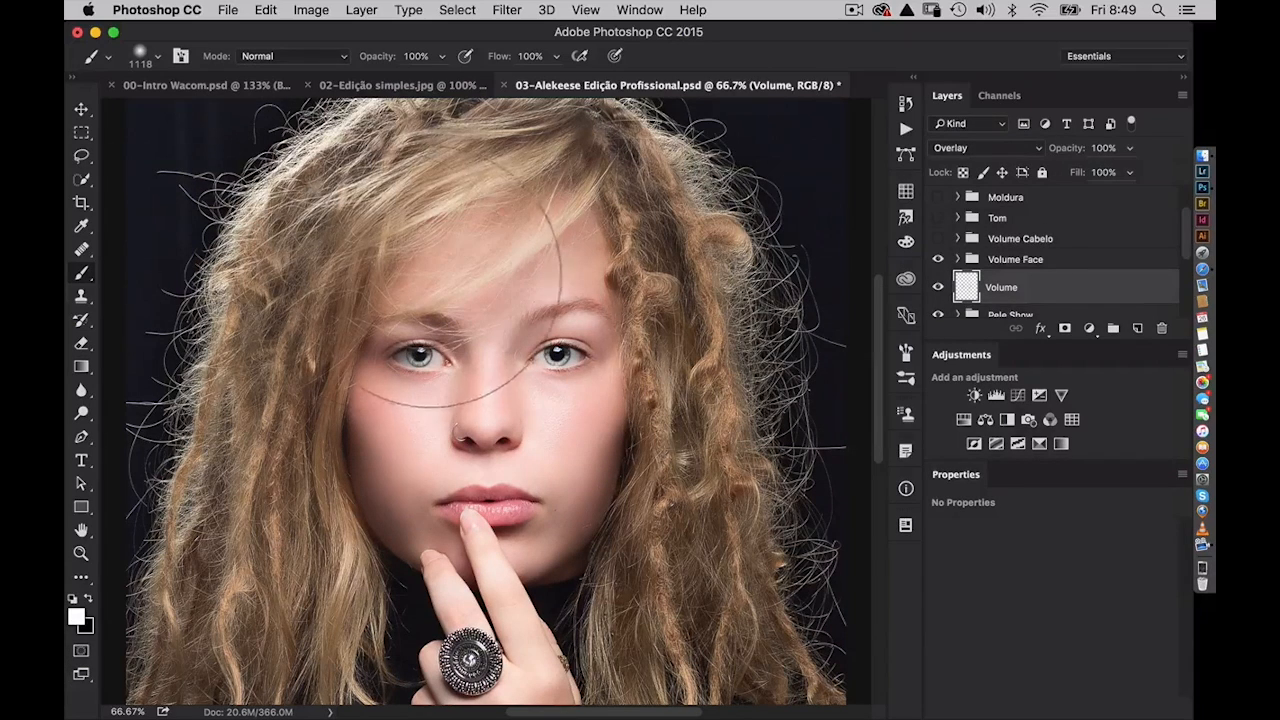
pyautogui.moveTo(438, 276)
pyautogui.mouseDown()
pyautogui.moveTo(337, 277)
pyautogui.moveTo(458, 264)
pyautogui.moveTo(387, 272)
pyautogui.mouseUp()
pyautogui.moveTo(291, 339); pyautogui.dragTo(258, 440)
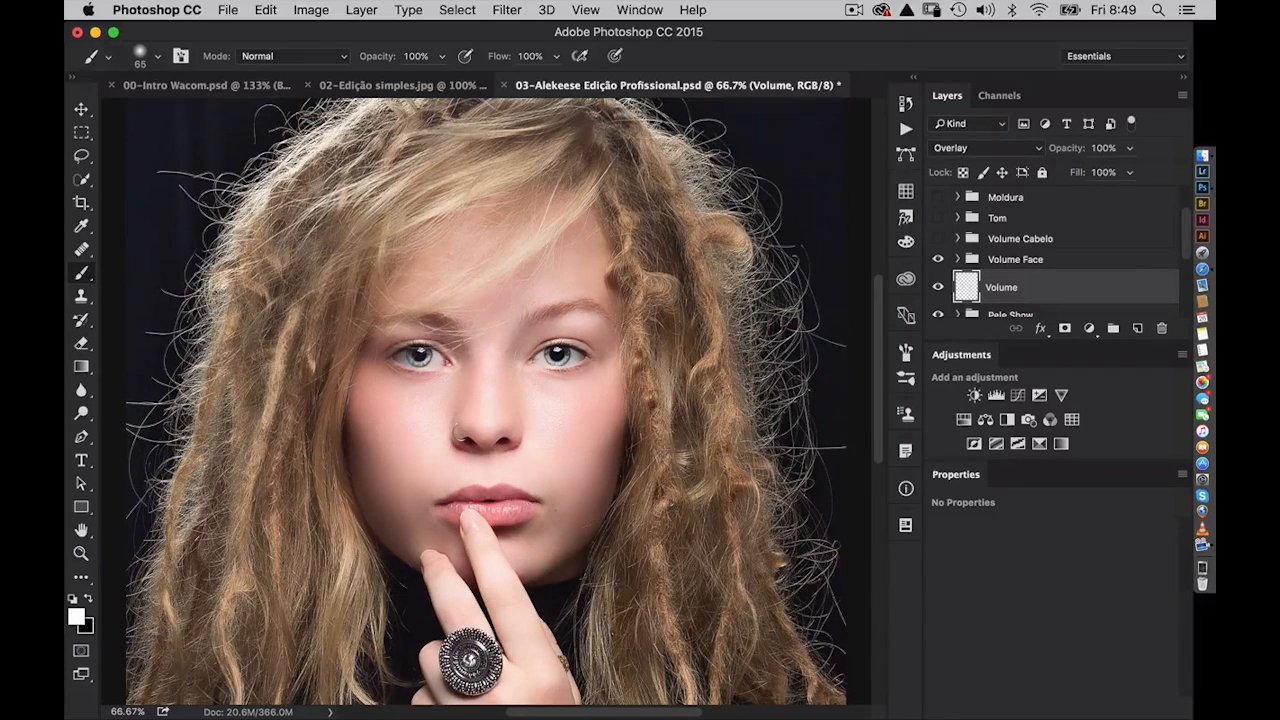
pyautogui.press('x')
pyautogui.moveTo(300, 330)
pyautogui.mouseDown()
pyautogui.moveTo(272, 428)
pyautogui.moveTo(256, 405)
pyautogui.mouseUp()
pyautogui.press('x')
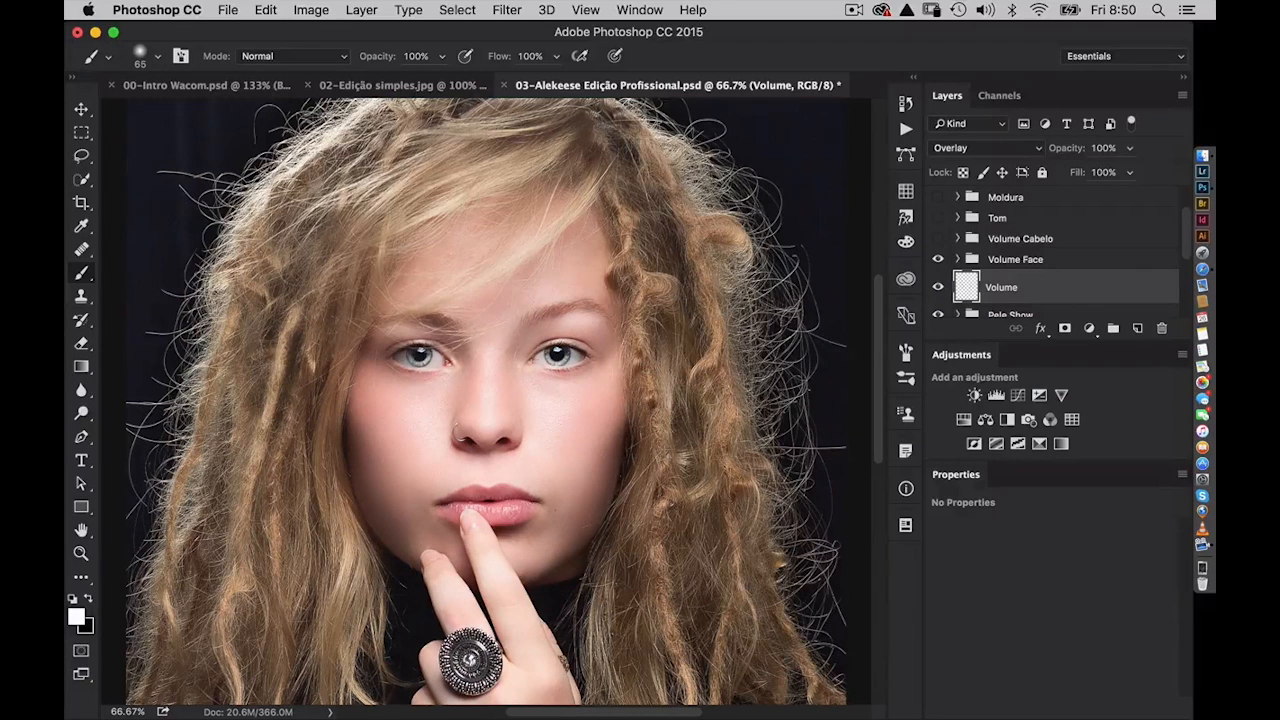
# - Darken the hair near the crown and the dreadlocks opposite the nose ring in black, and return the foreground colour to white
pyautogui.press('x')
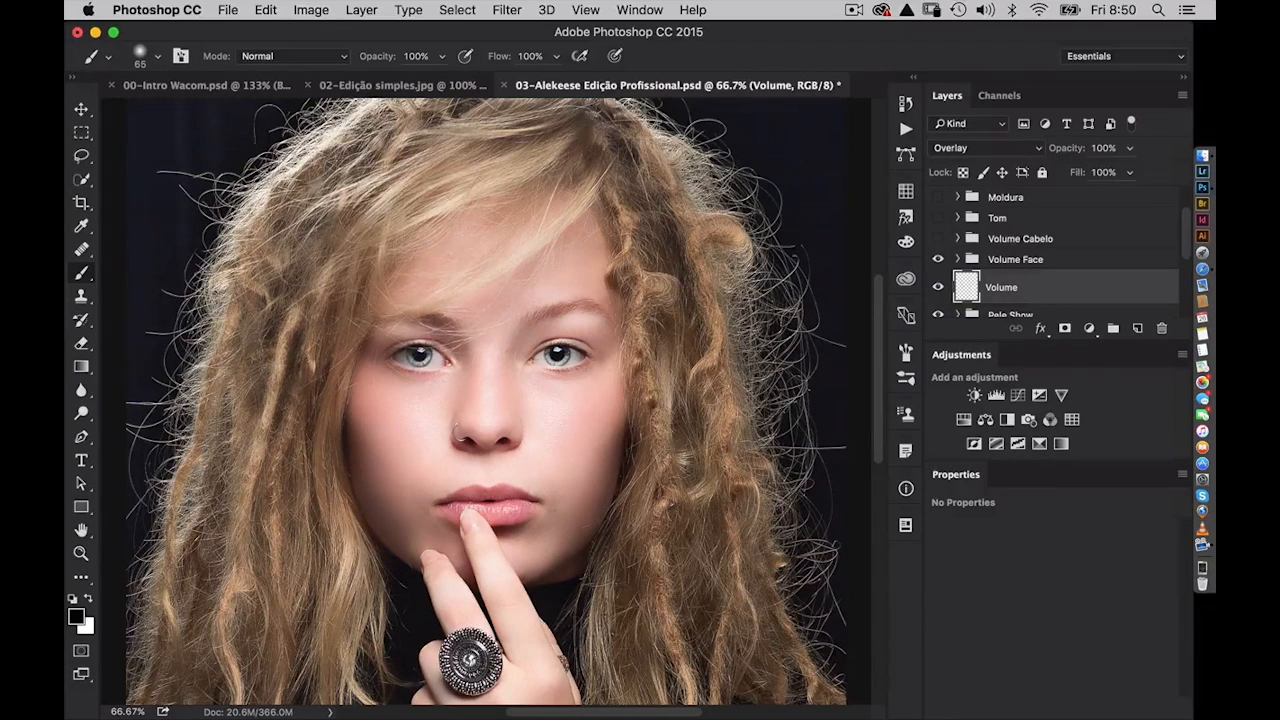
pyautogui.moveTo(420, 141); pyautogui.dragTo(403, 151)
pyautogui.moveTo(647, 248)
pyautogui.mouseDown()
pyautogui.moveTo(671, 277)
pyautogui.moveTo(674, 230)
pyautogui.mouseUp()
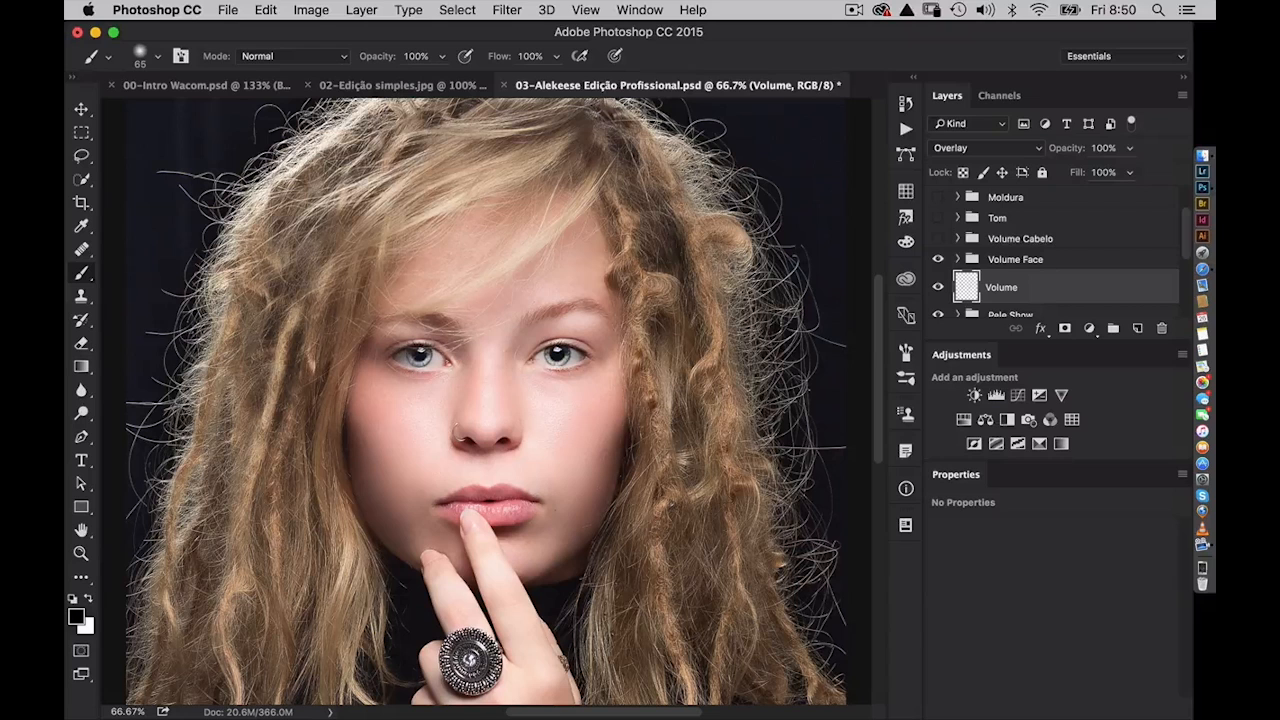
pyautogui.press('x')
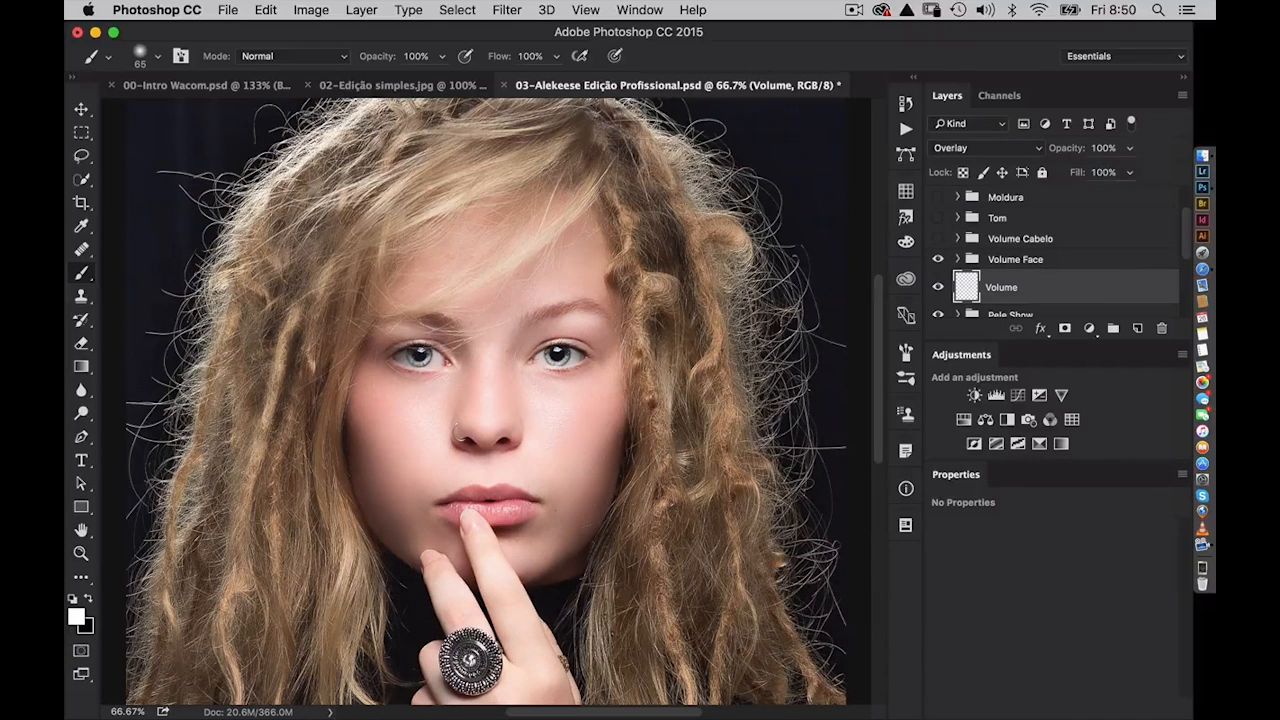
# - Compare the hair with and without the Volume layer, and delete that layer
pyautogui.click(937, 287)
pyautogui.click(937, 287)
pyautogui.click(937, 287)
pyautogui.click(937, 287)
pyautogui.press('Delete')
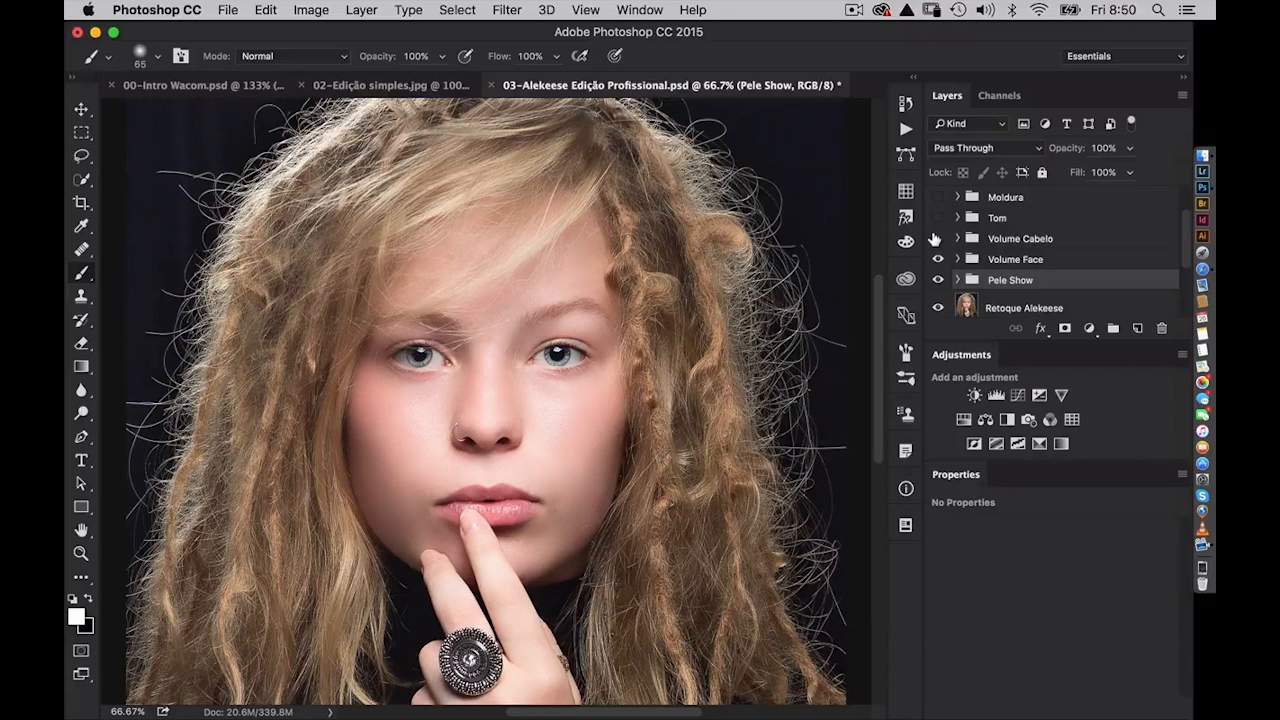
# - Show the Volume Cabelo group and add a Black & White adjustment layer directly above it
pyautogui.click(936, 239)
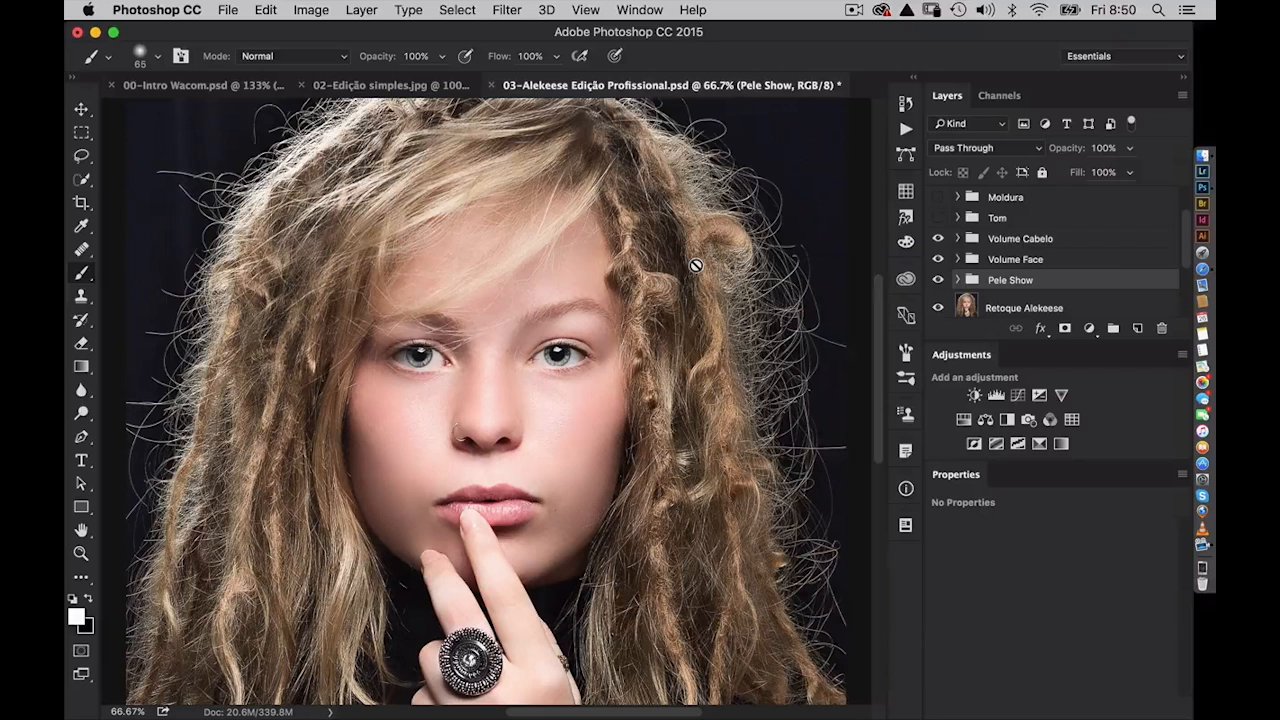
pyautogui.click(1007, 419)
pyautogui.moveTo(1066, 282); pyautogui.dragTo(1067, 225)
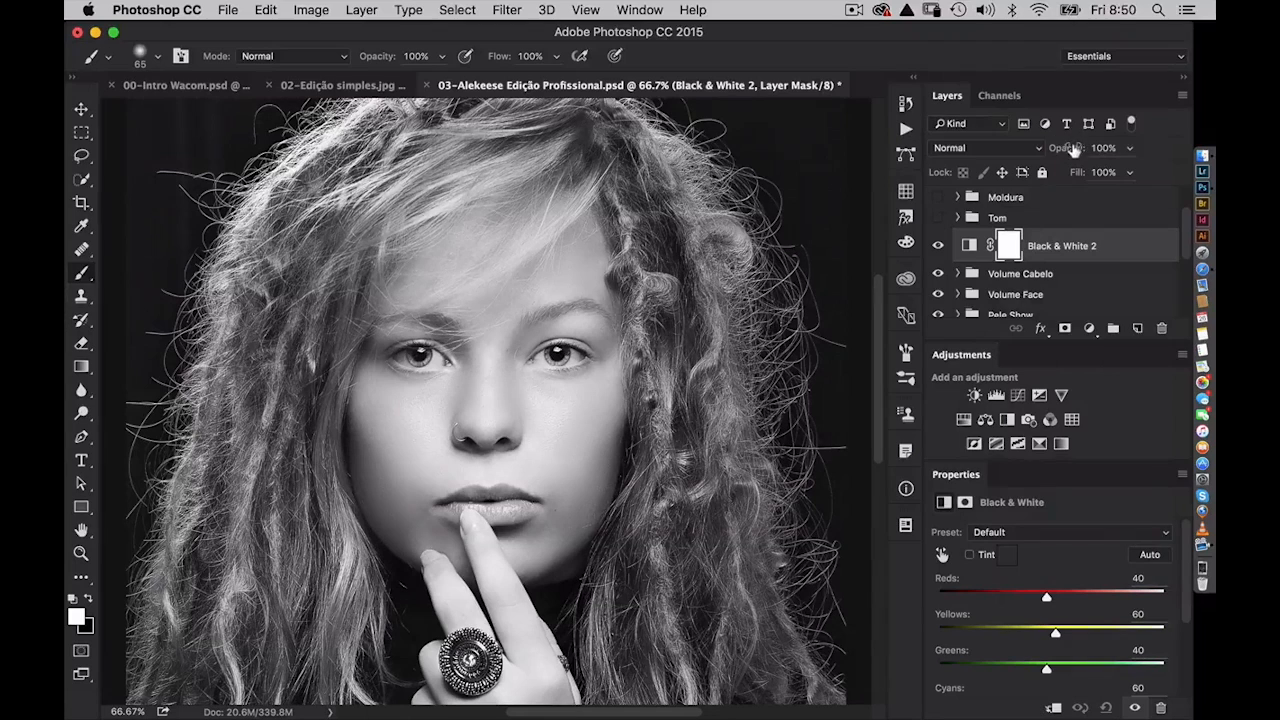
# - Lower the Black & White adjustment layer's opacity to 29%
pyautogui.moveTo(1073, 148); pyautogui.dragTo(1010, 149)
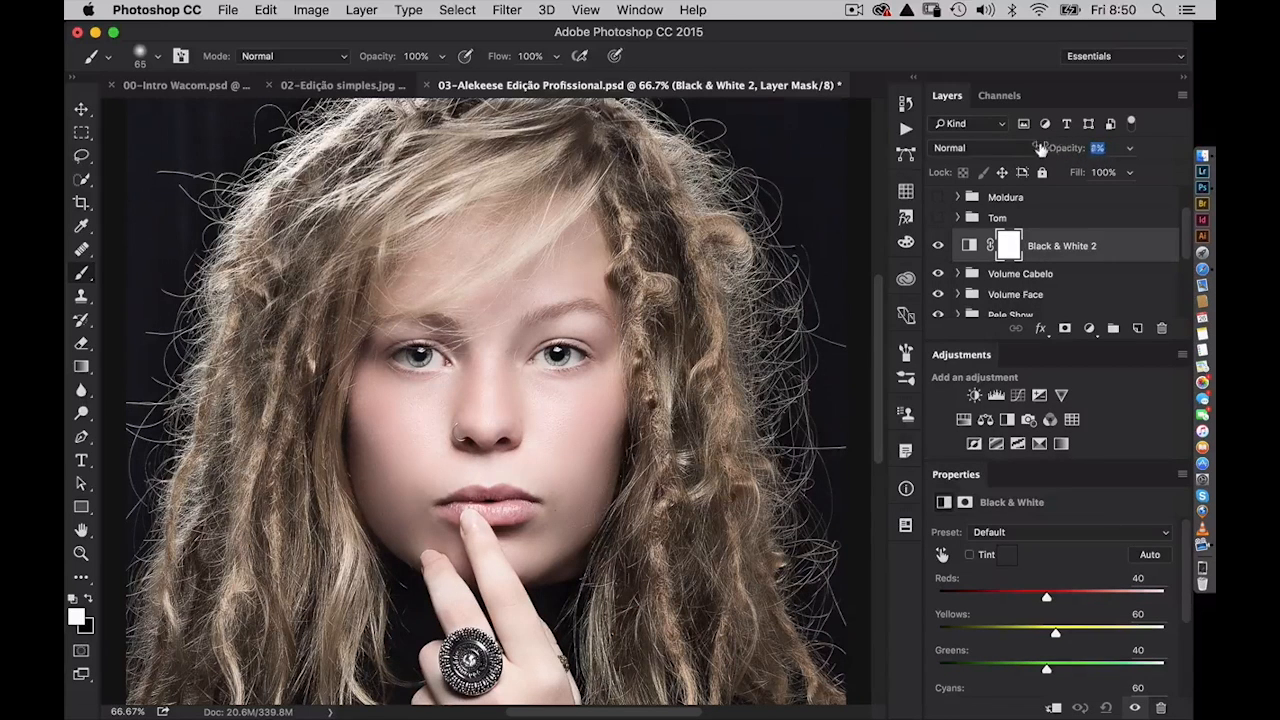
pyautogui.click(1066, 148)
pyautogui.moveTo(1064, 148); pyautogui.dragTo(1062, 148)
pyautogui.click(1060, 148)
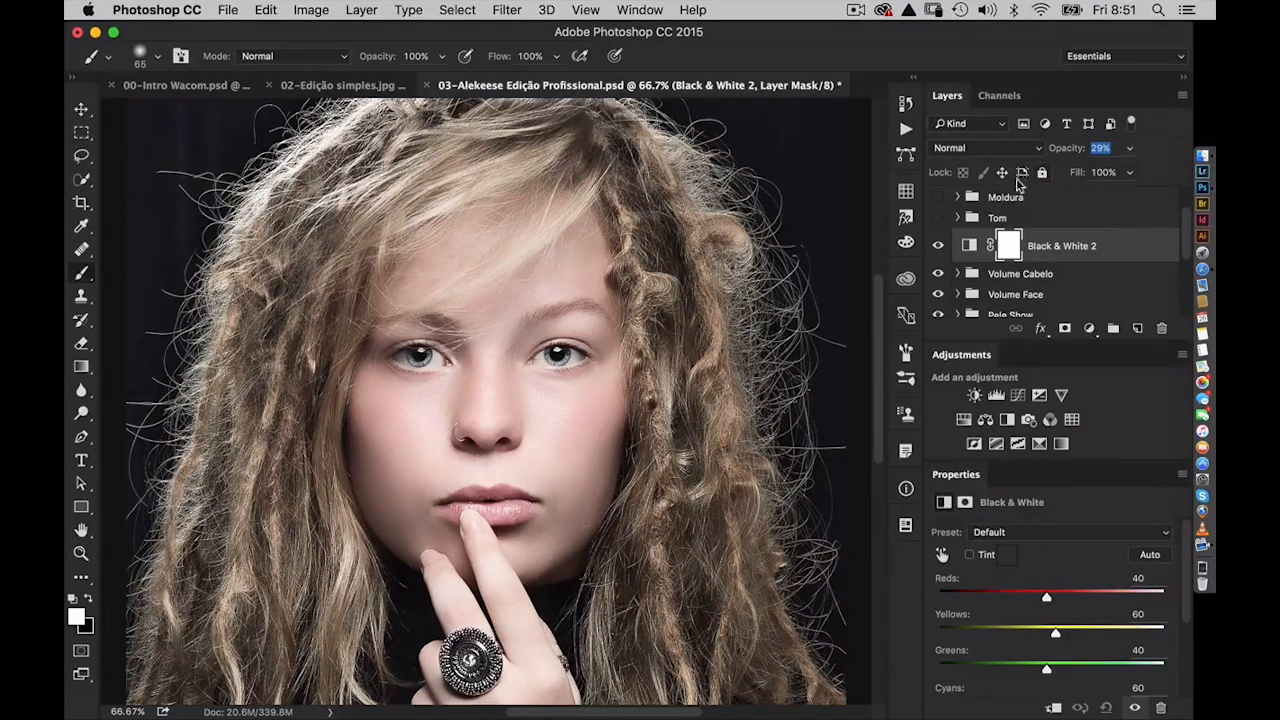
# - Draw a freehand Lasso selection around the face, inner hair and hand, with a feather of 0 px
pyautogui.press('super+minus')
pyautogui.press('super+minus')
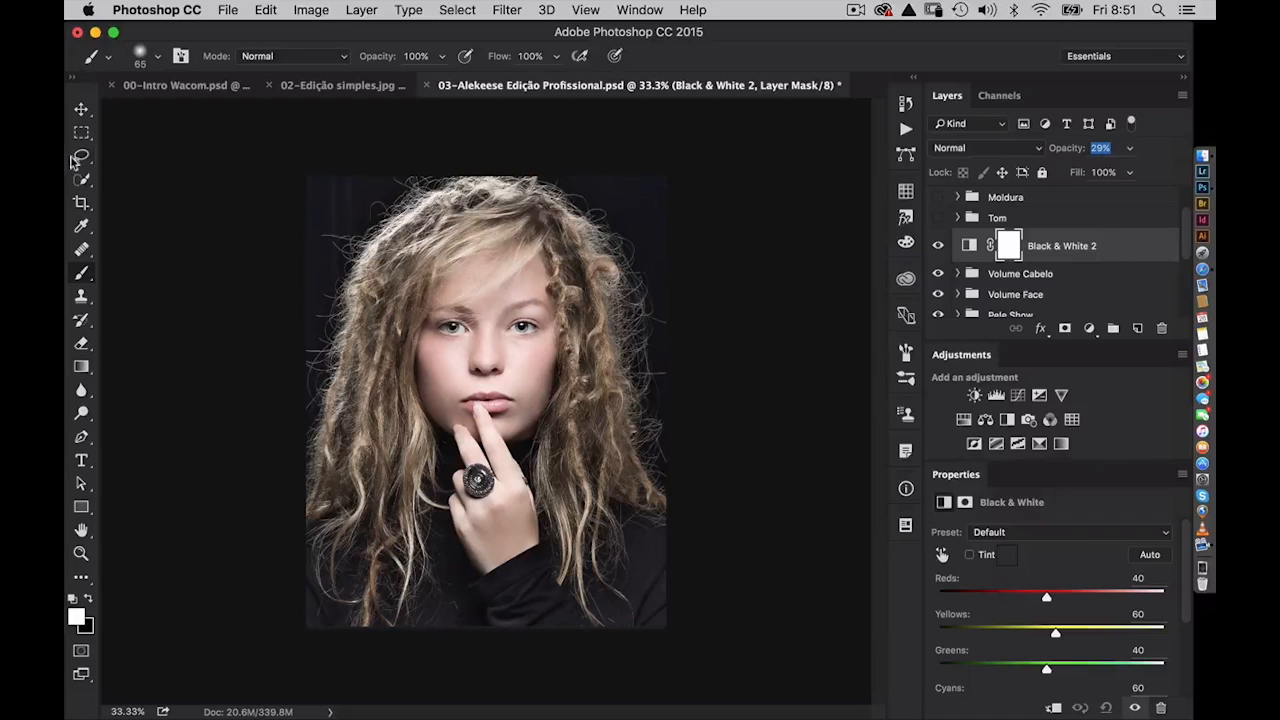
pyautogui.click(83, 159)
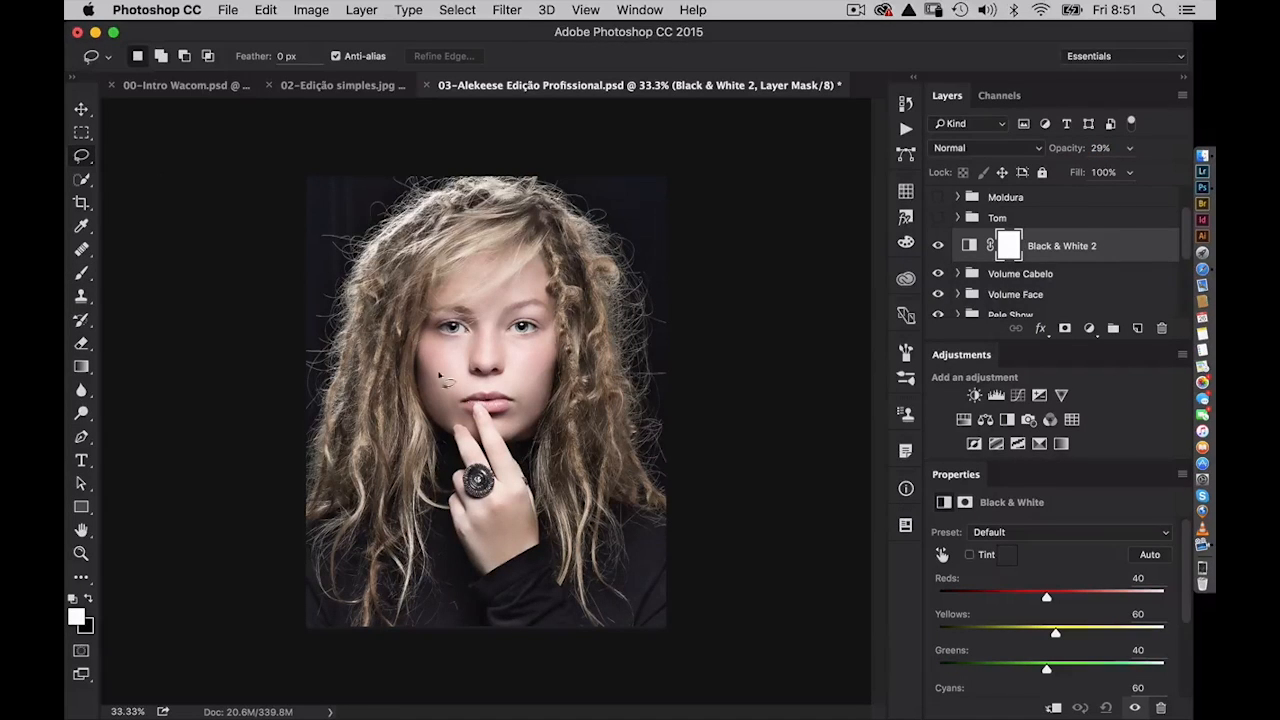
pyautogui.click(83, 158)
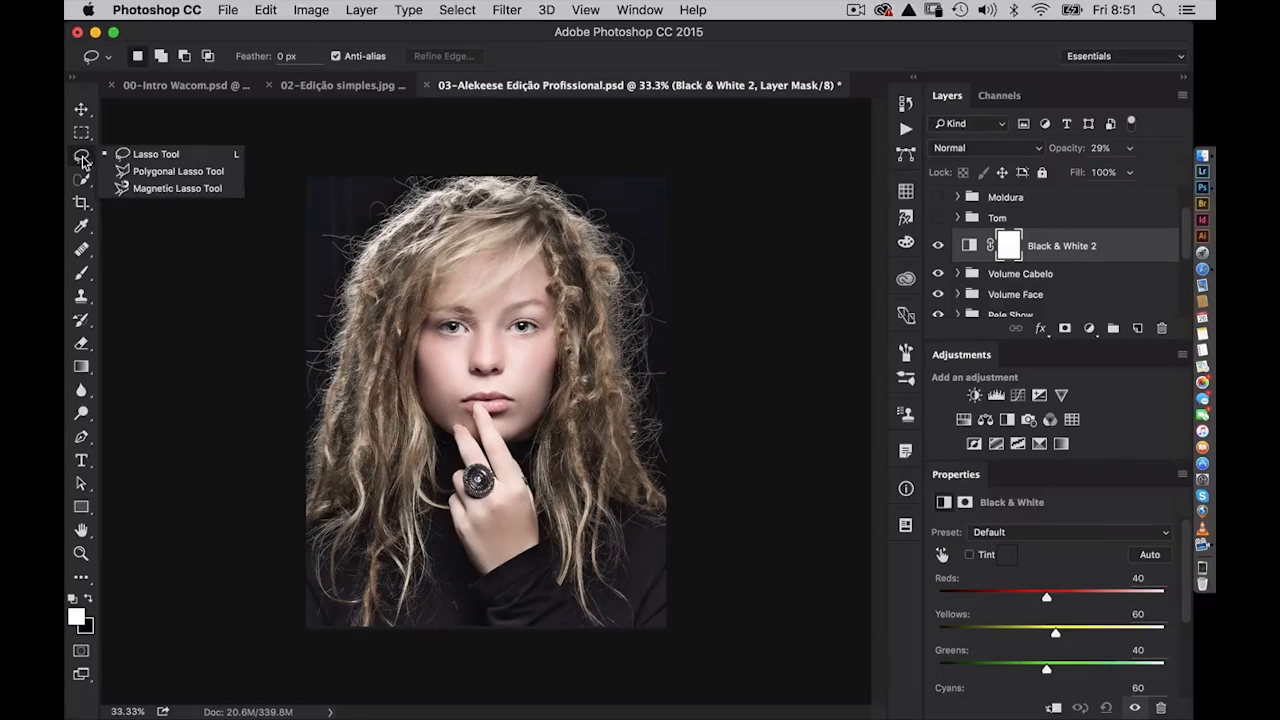
pyautogui.click(152, 157)
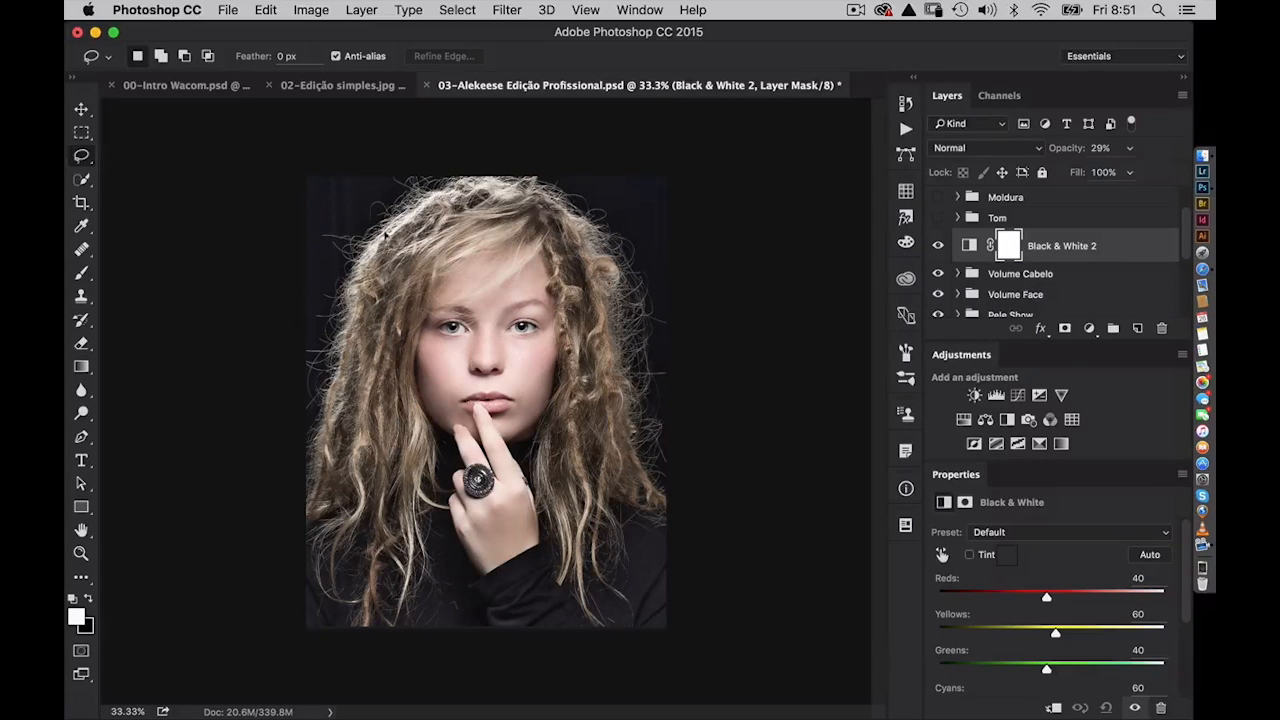
pyautogui.moveTo(385, 235)
pyautogui.mouseDown()
pyautogui.moveTo(375, 548)
pyautogui.moveTo(487, 590)
pyautogui.moveTo(565, 520)
pyautogui.moveTo(597, 458)
pyautogui.moveTo(605, 358)
pyautogui.moveTo(589, 262)
pyautogui.moveTo(408, 238)
pyautogui.mouseUp()
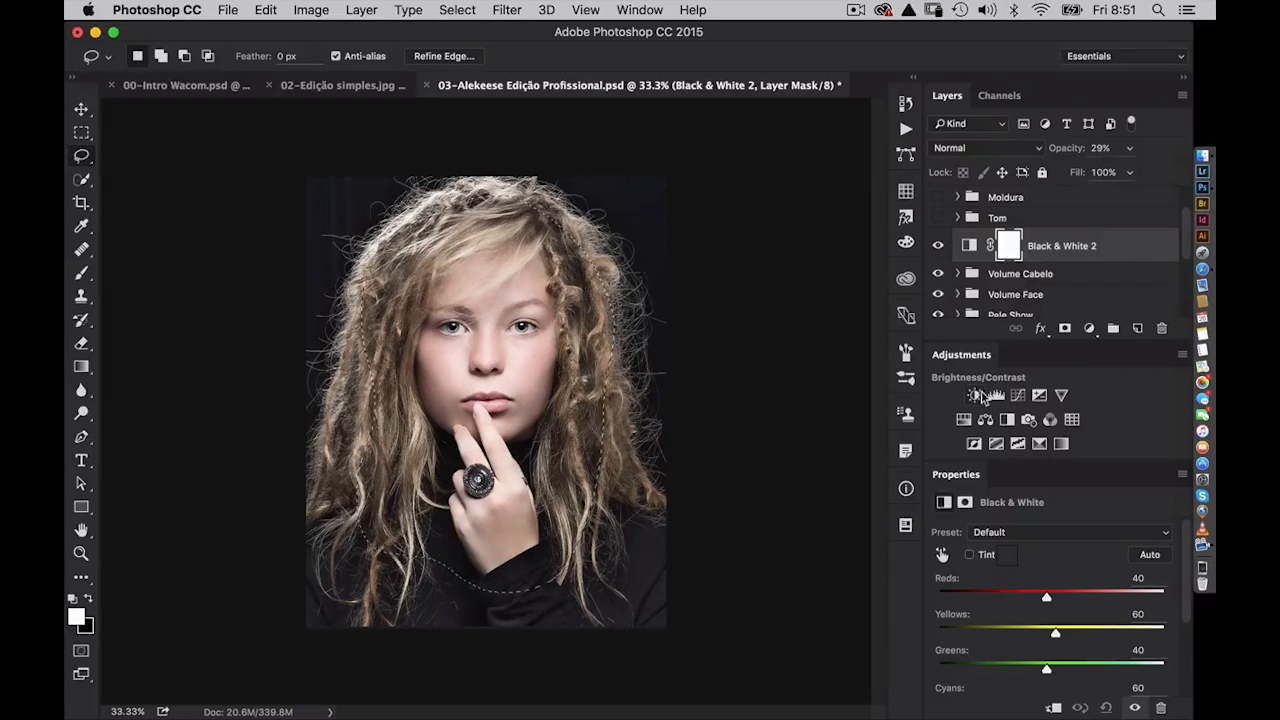
# - Add a Curves adjustment layer masked by the selection and set its blend mode to Multiply
pyautogui.click(1018, 396)
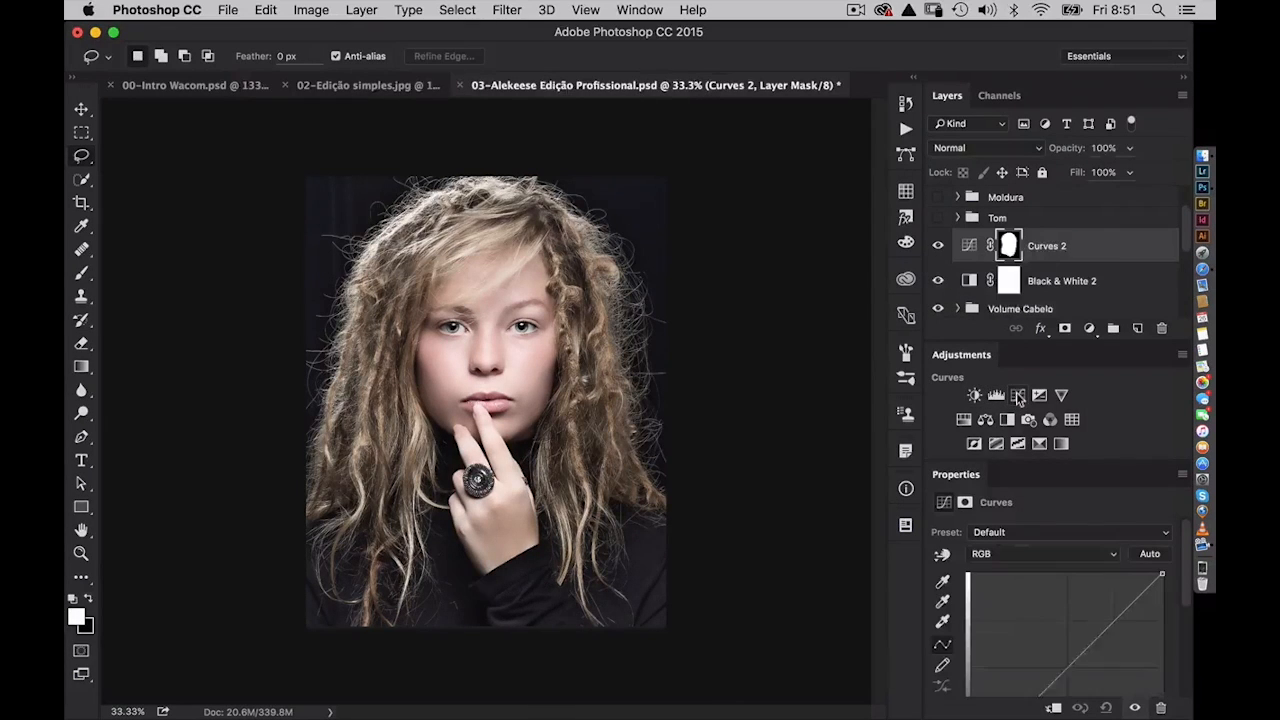
pyautogui.click(1002, 149)
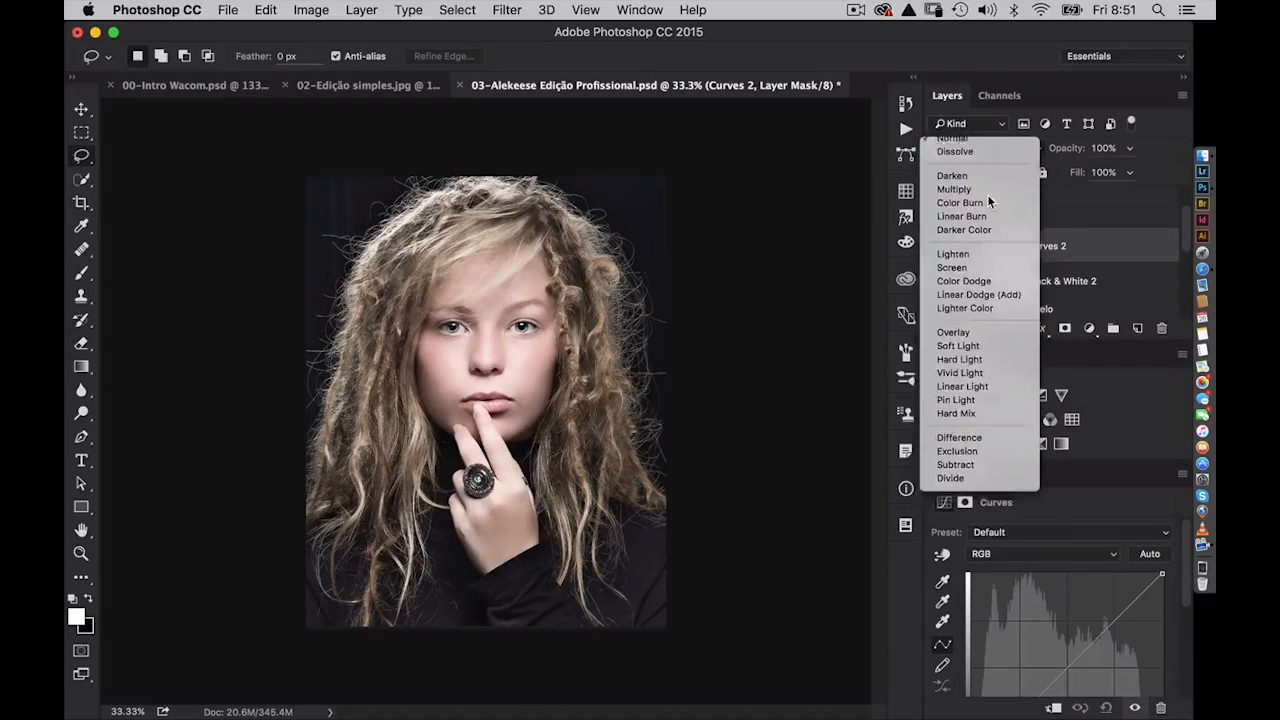
pyautogui.click(985, 189)
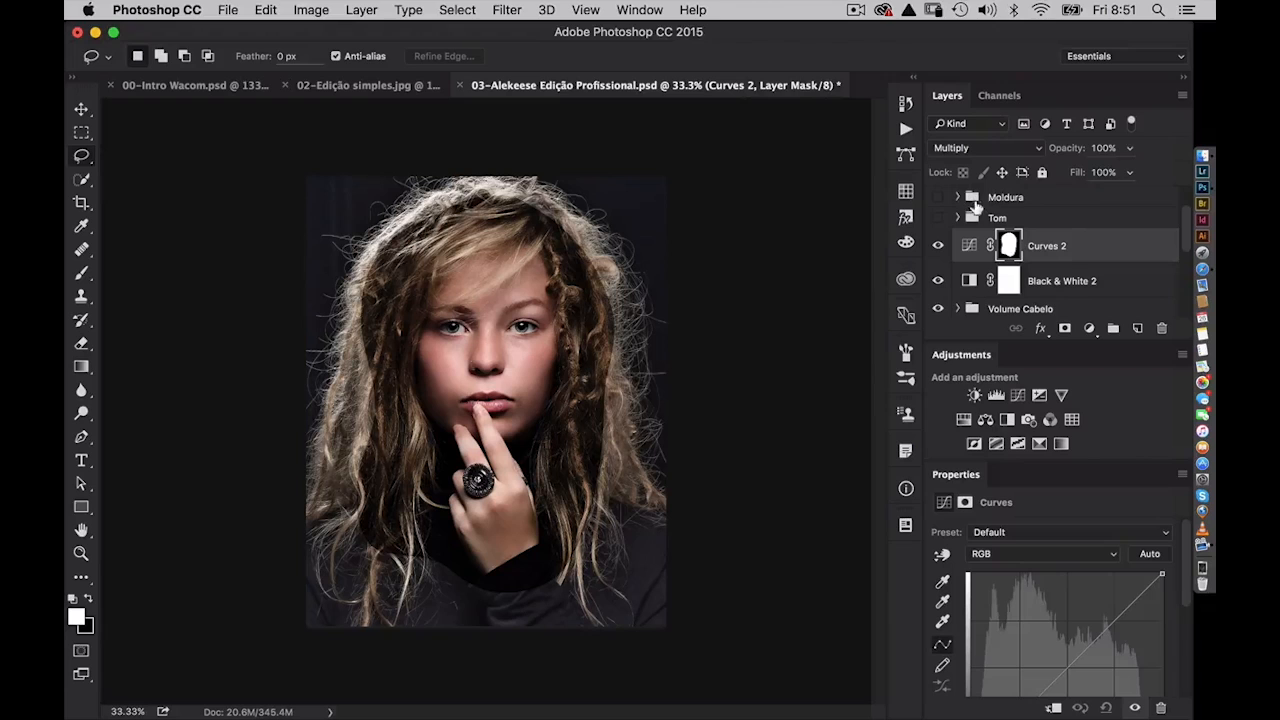
# - Invert the Curves layer's mask so the darkening applies outside the face and hand area
pyautogui.click(966, 505)
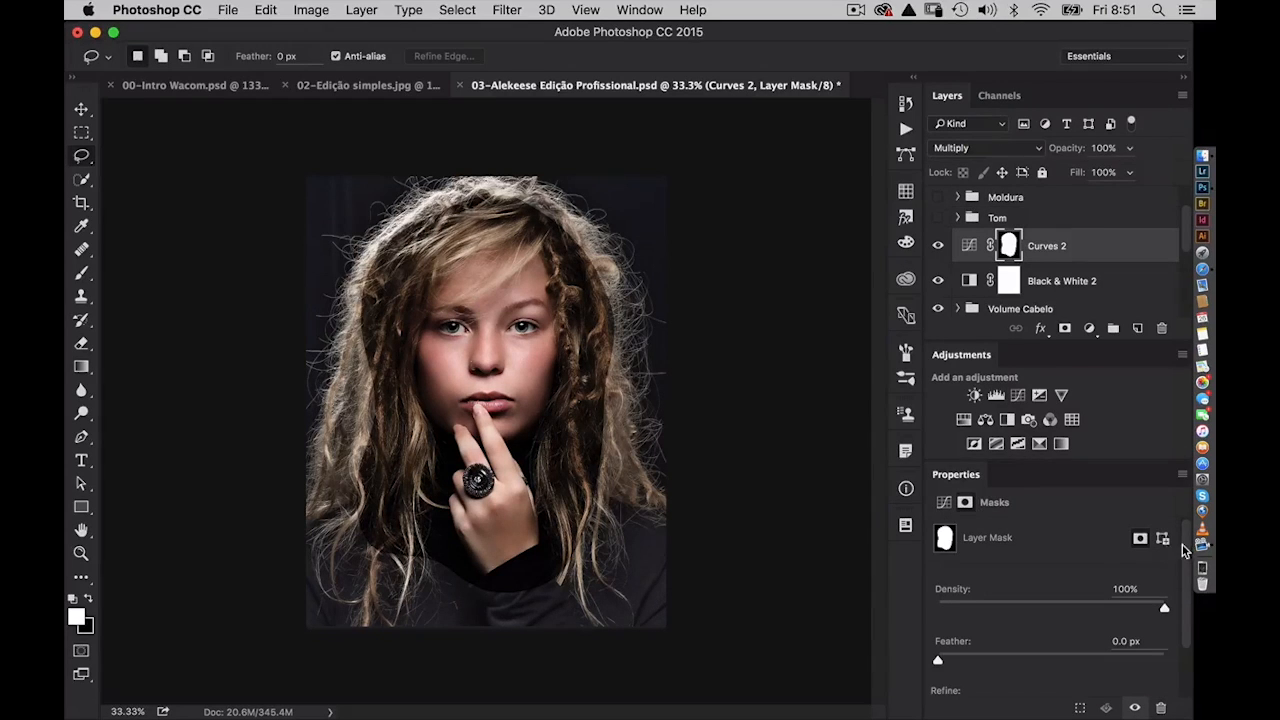
pyautogui.moveTo(1183, 550); pyautogui.dragTo(1183, 615)
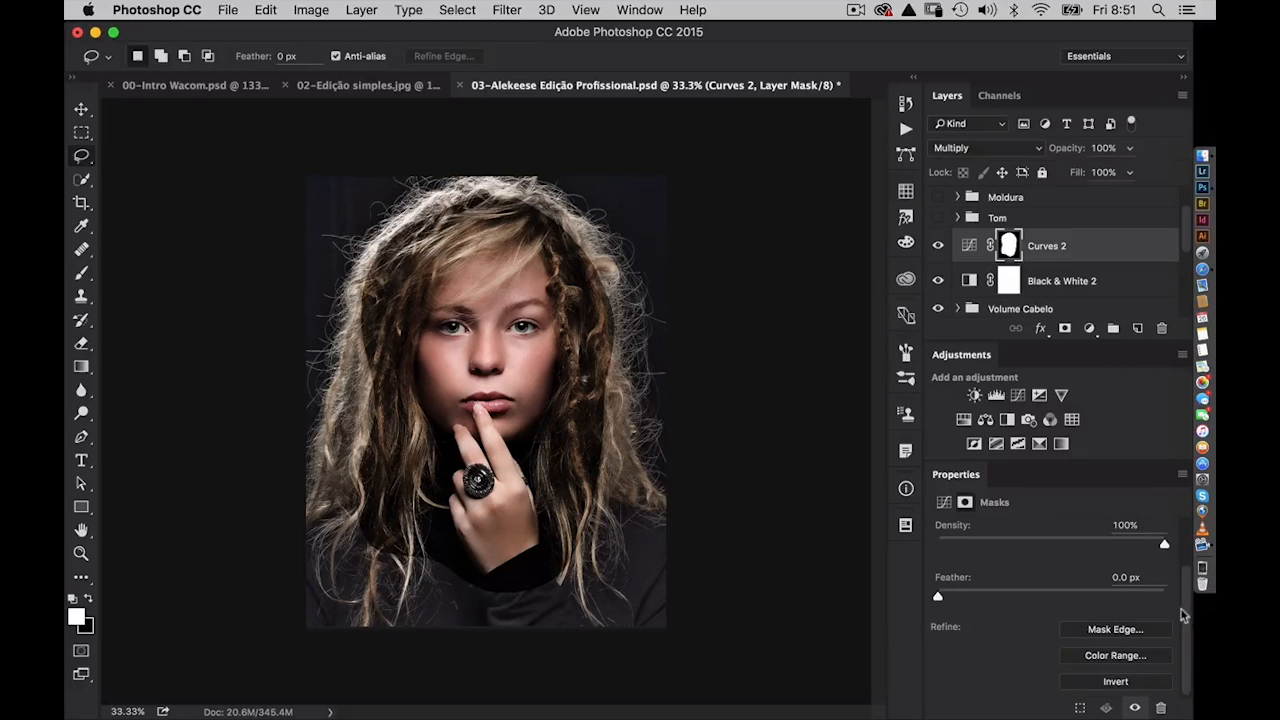
pyautogui.click(1129, 685)
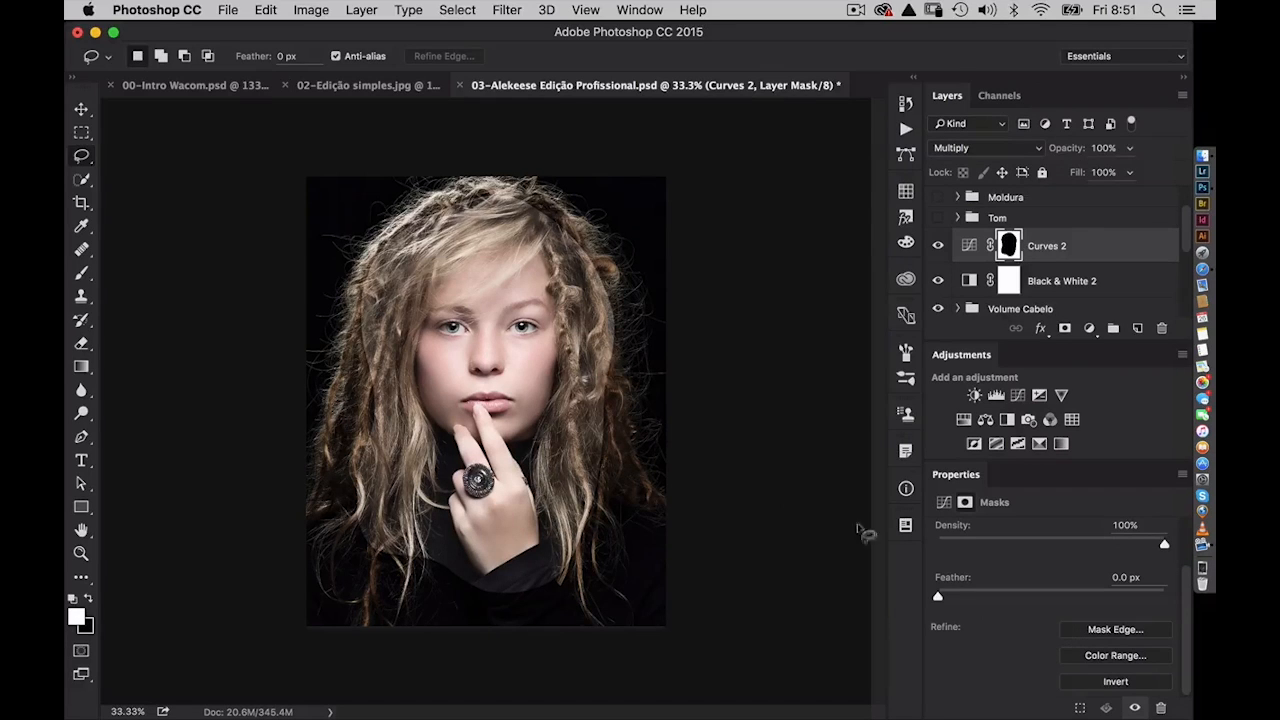
# - Feather the Curves 2 layer's mask to 165.5 px and compare the portrait with the vignette hidden and shown
pyautogui.moveTo(938, 599); pyautogui.dragTo(1018, 598)
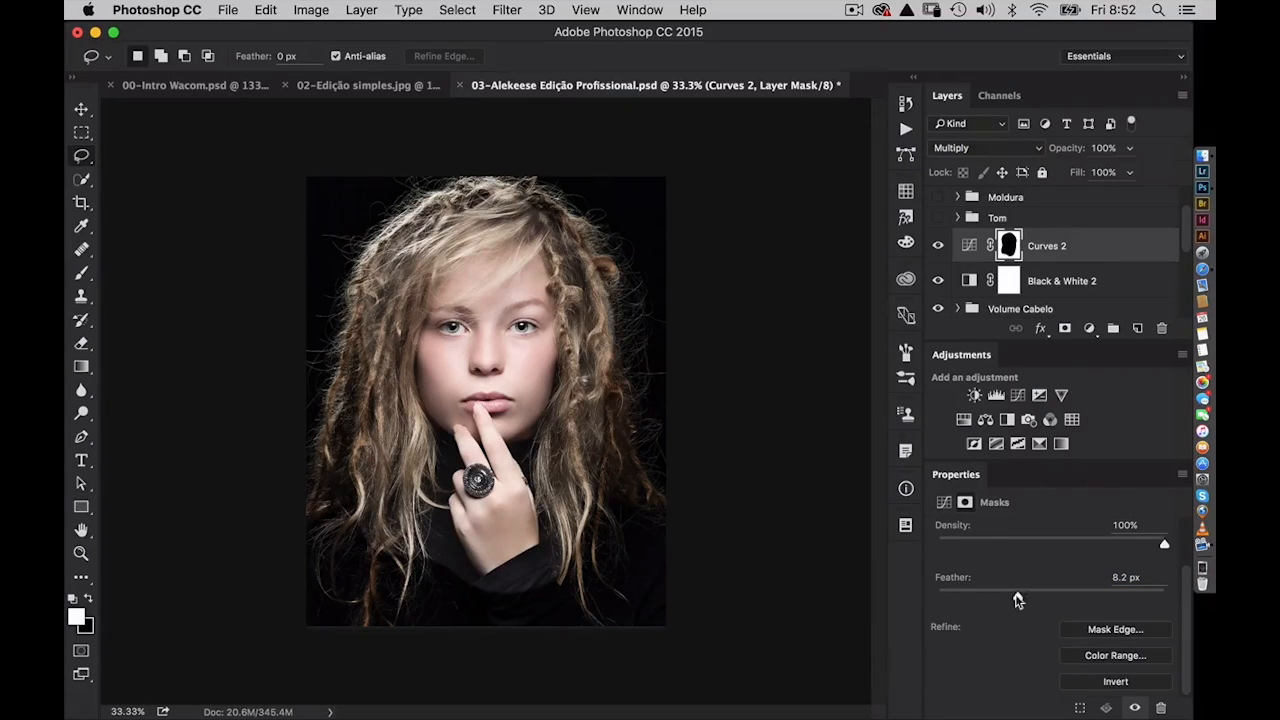
pyautogui.moveTo(1018, 599); pyautogui.dragTo(1111, 592)
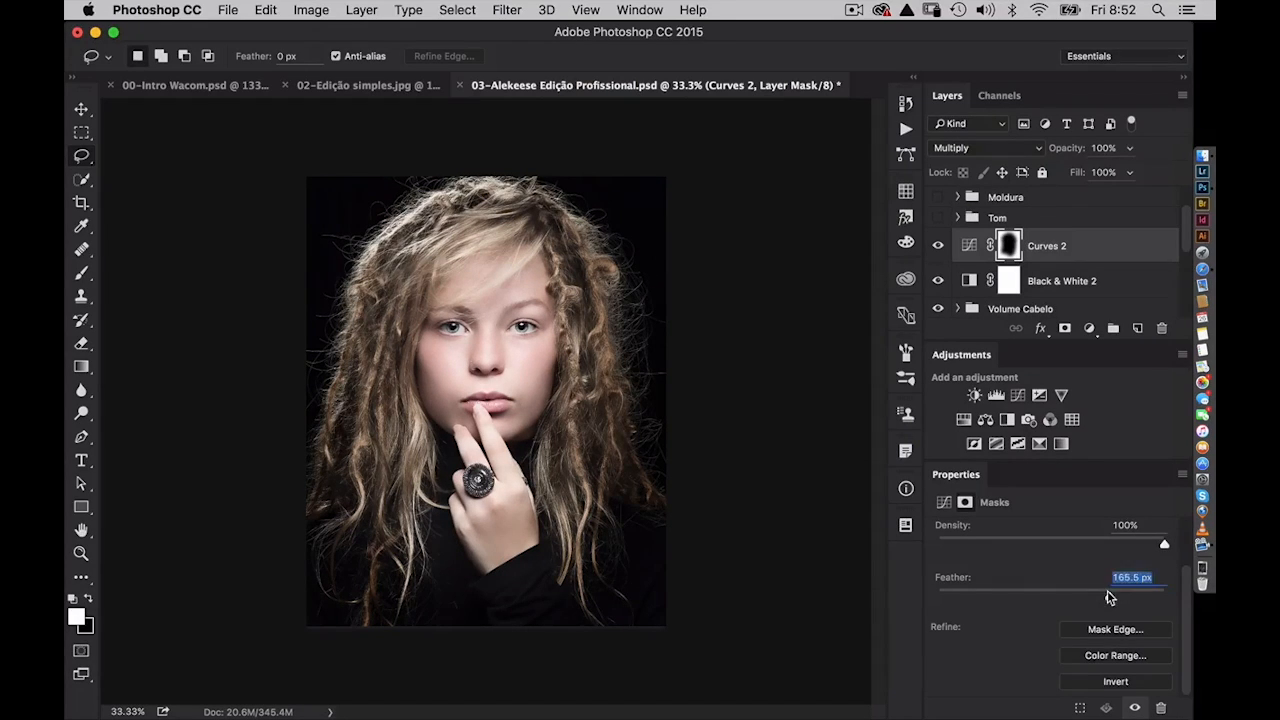
pyautogui.click(937, 245)
pyautogui.click(937, 245)
pyautogui.click(937, 245)
pyautogui.click(937, 245)
pyautogui.click(937, 245)
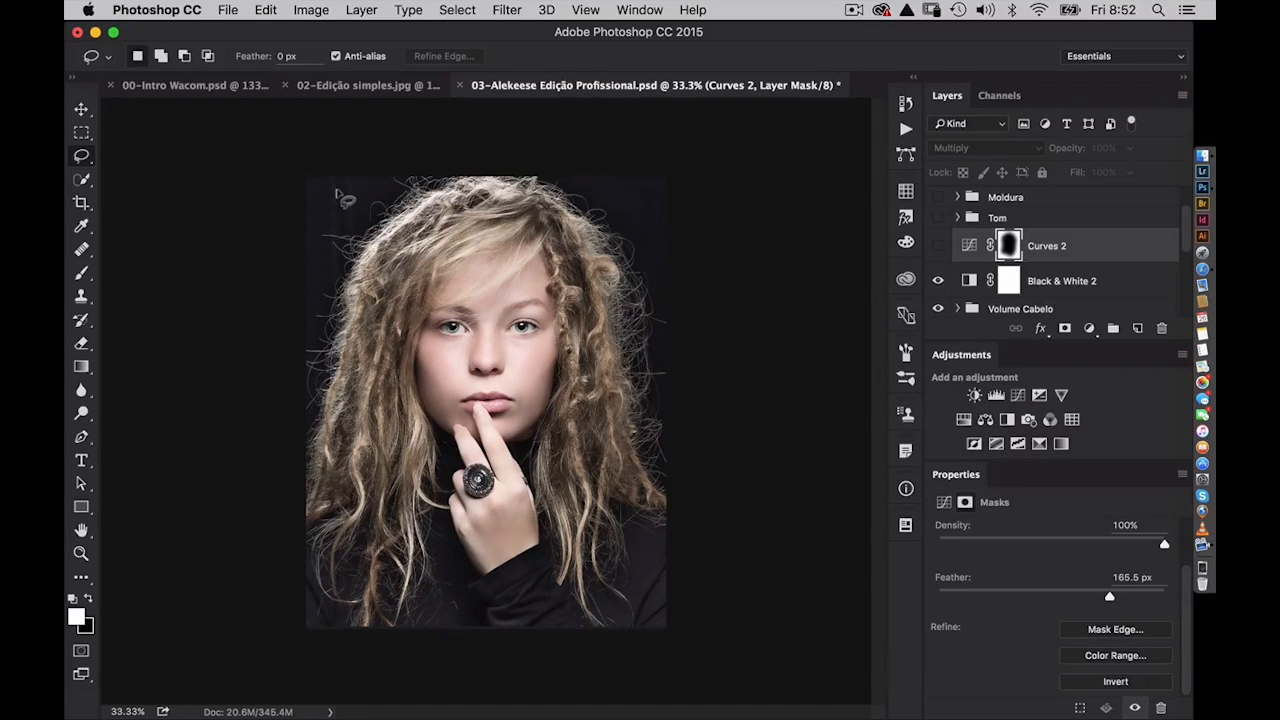
pyautogui.click(938, 246)
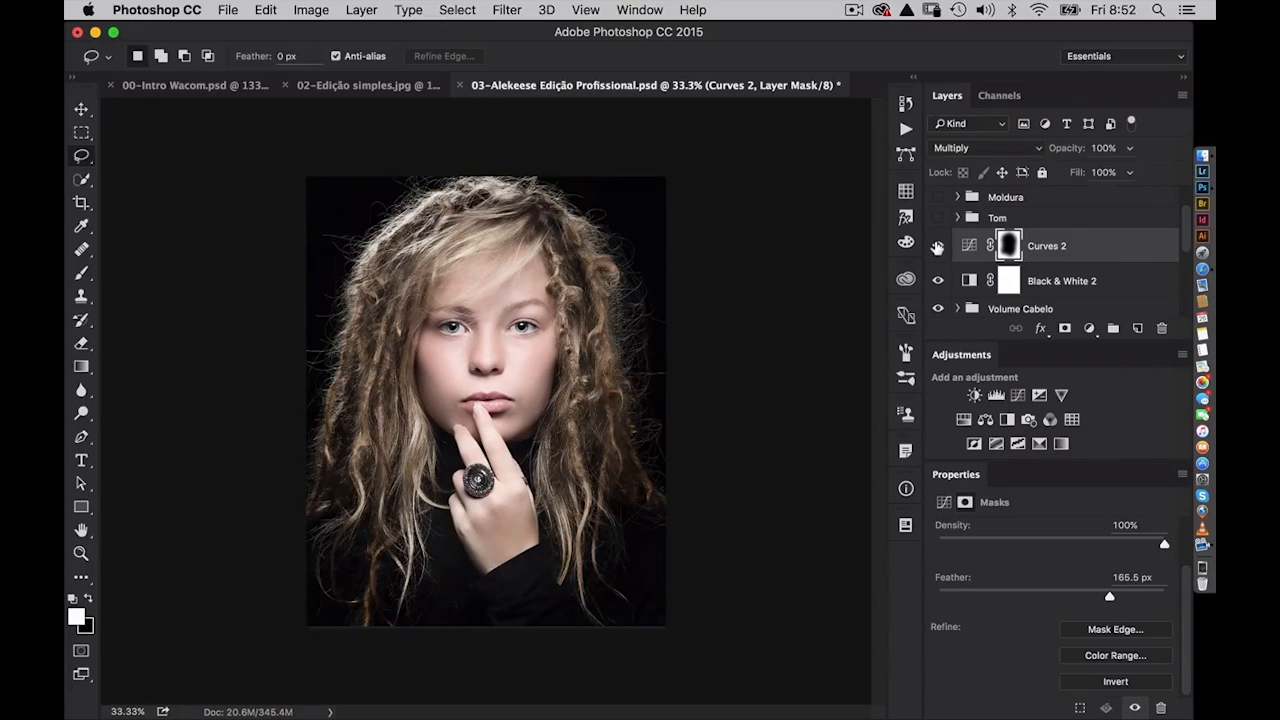
# - Hide the Curves 2 and Black & White 2 layers and show the Tom, Moldura and Photoshop Conference 2012 layers instead
pyautogui.moveTo(936, 246); pyautogui.dragTo(936, 280)
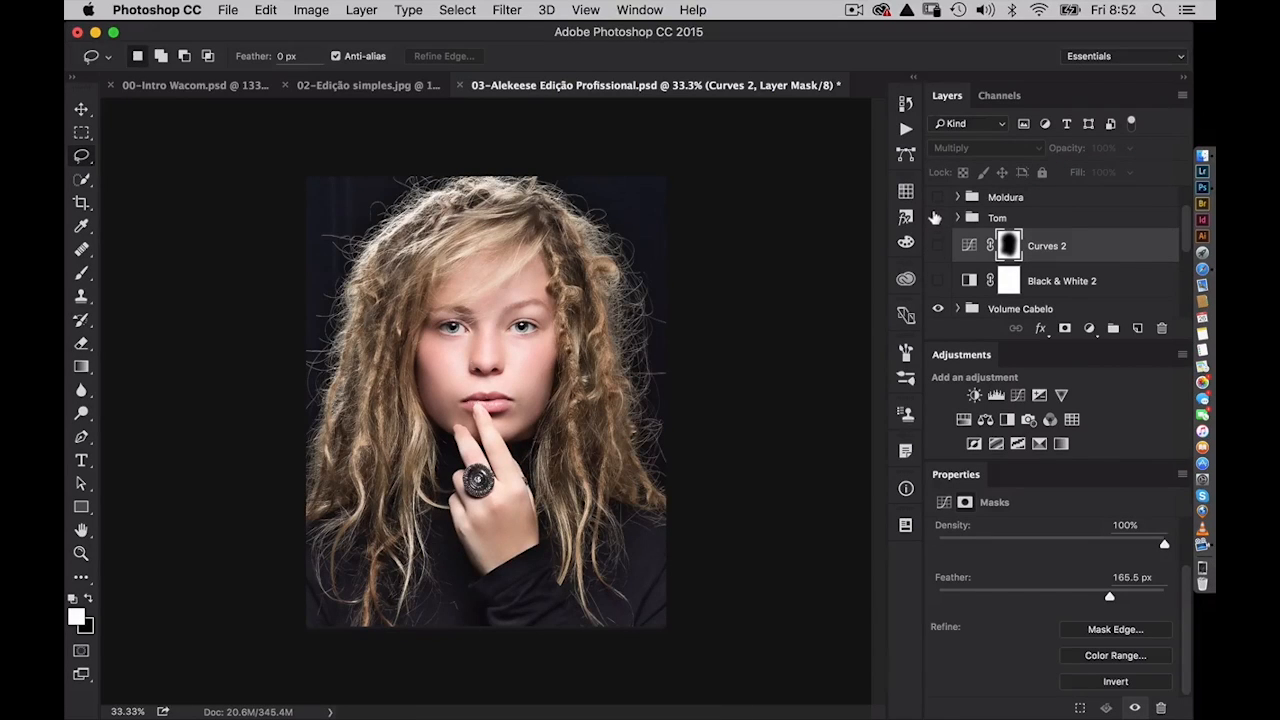
pyautogui.click(936, 216)
pyautogui.click(937, 197)
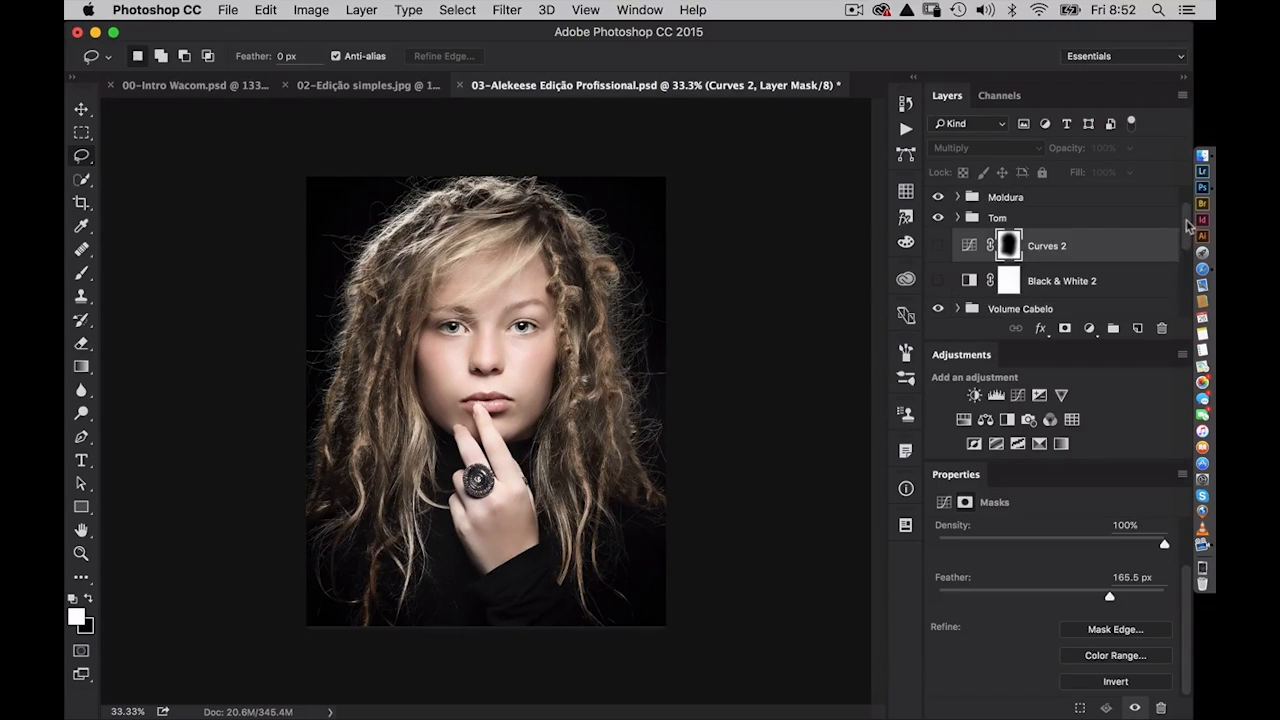
pyautogui.scroll(1, 1178, 228)
pyautogui.click(937, 204)
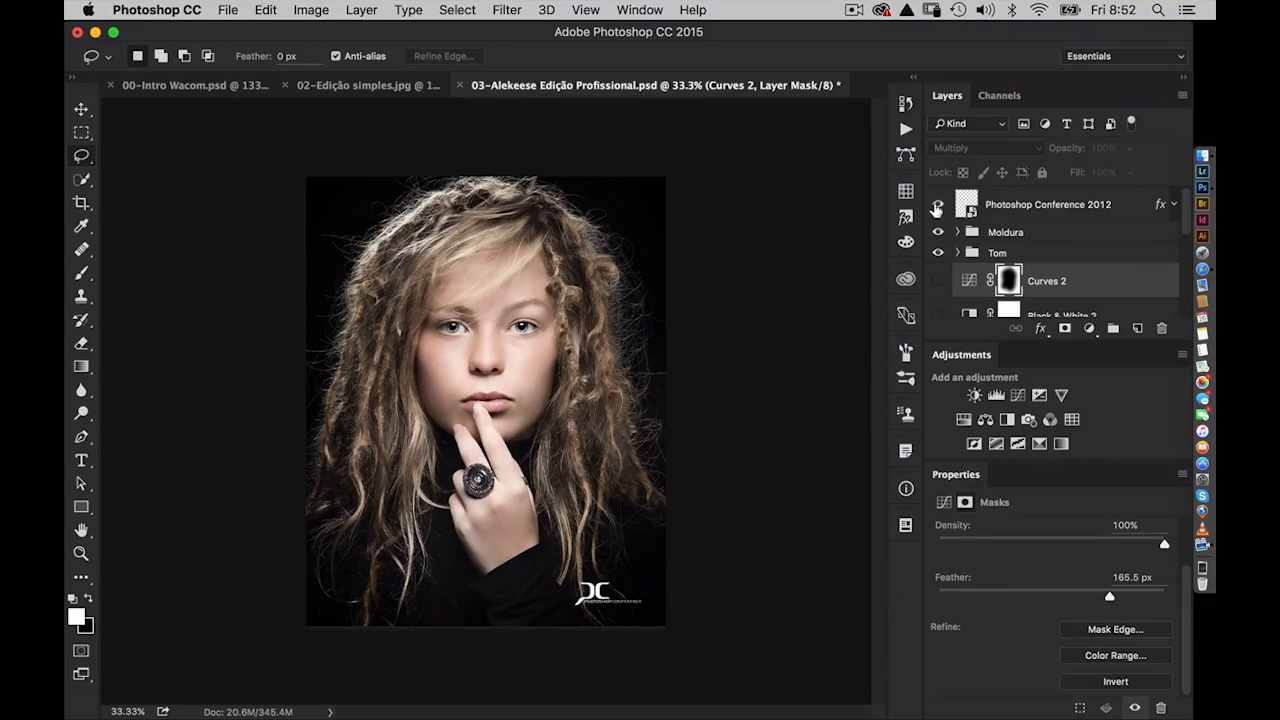
# - View the face at 100% and compare the Original layer on its own with the complete layered edit
pyautogui.press('super+1')
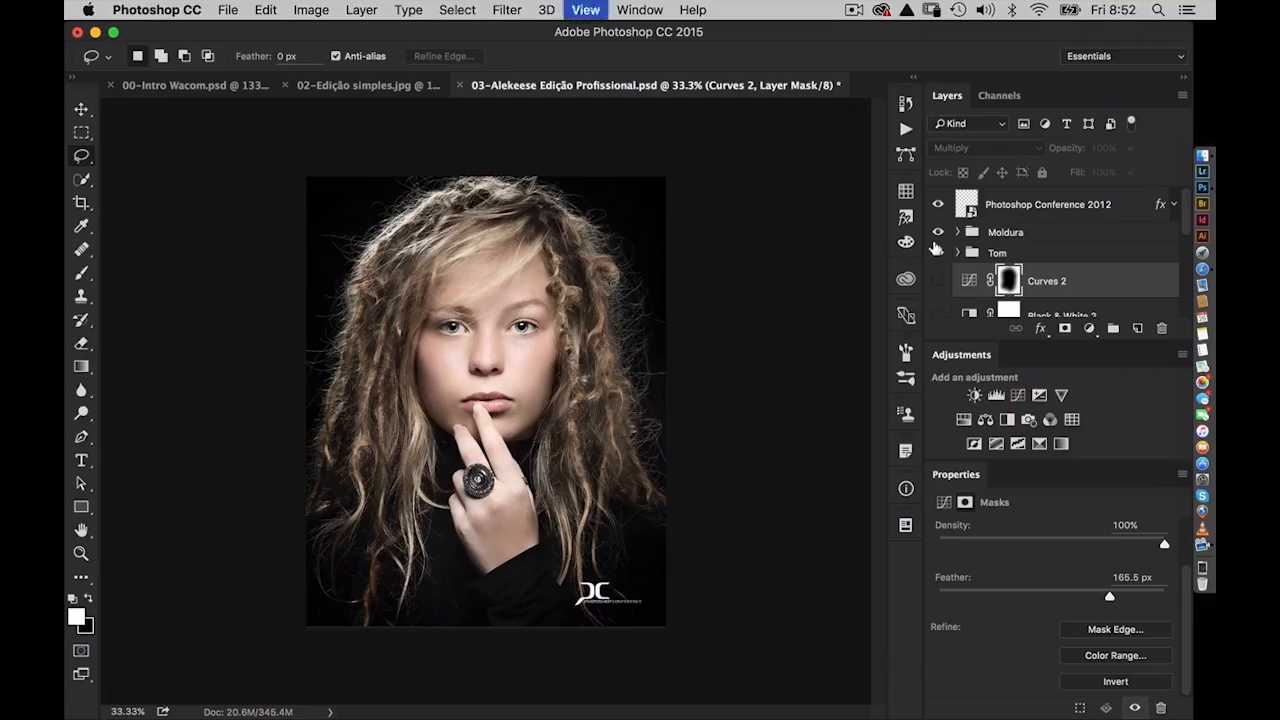
pyautogui.moveTo(605, 196); pyautogui.dragTo(634, 280)
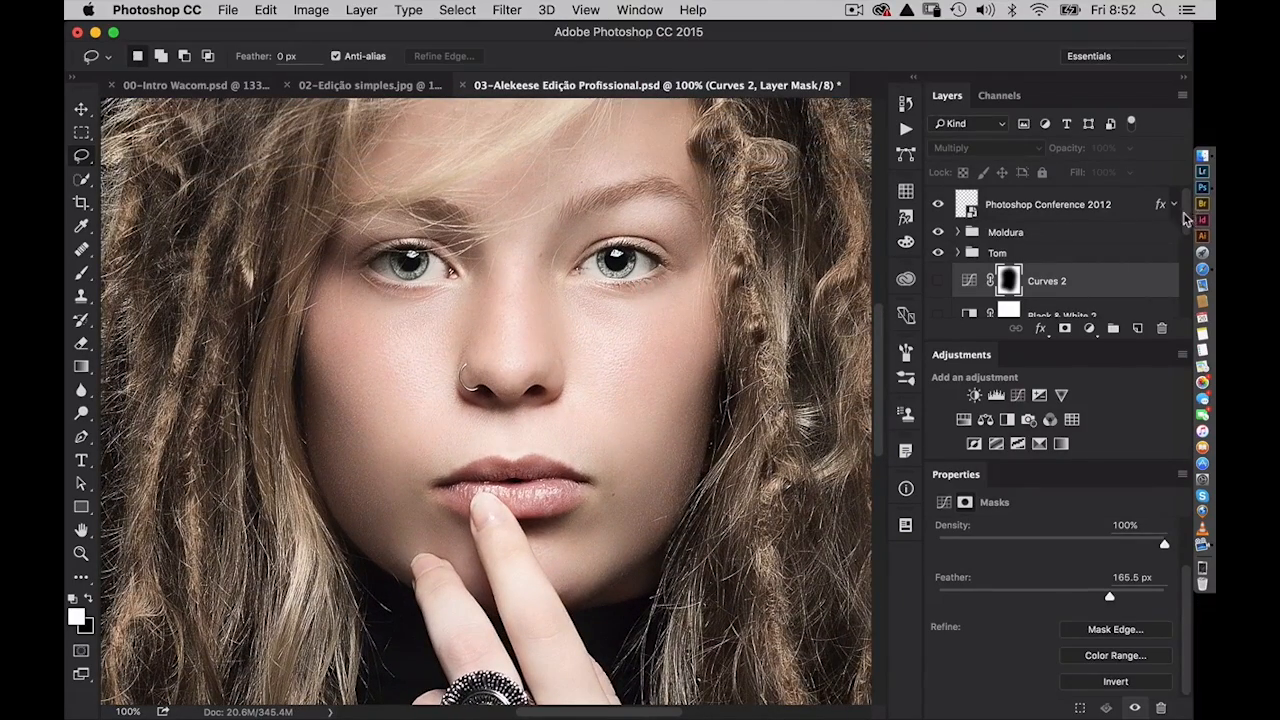
pyautogui.scroll(-5, 1185, 218)
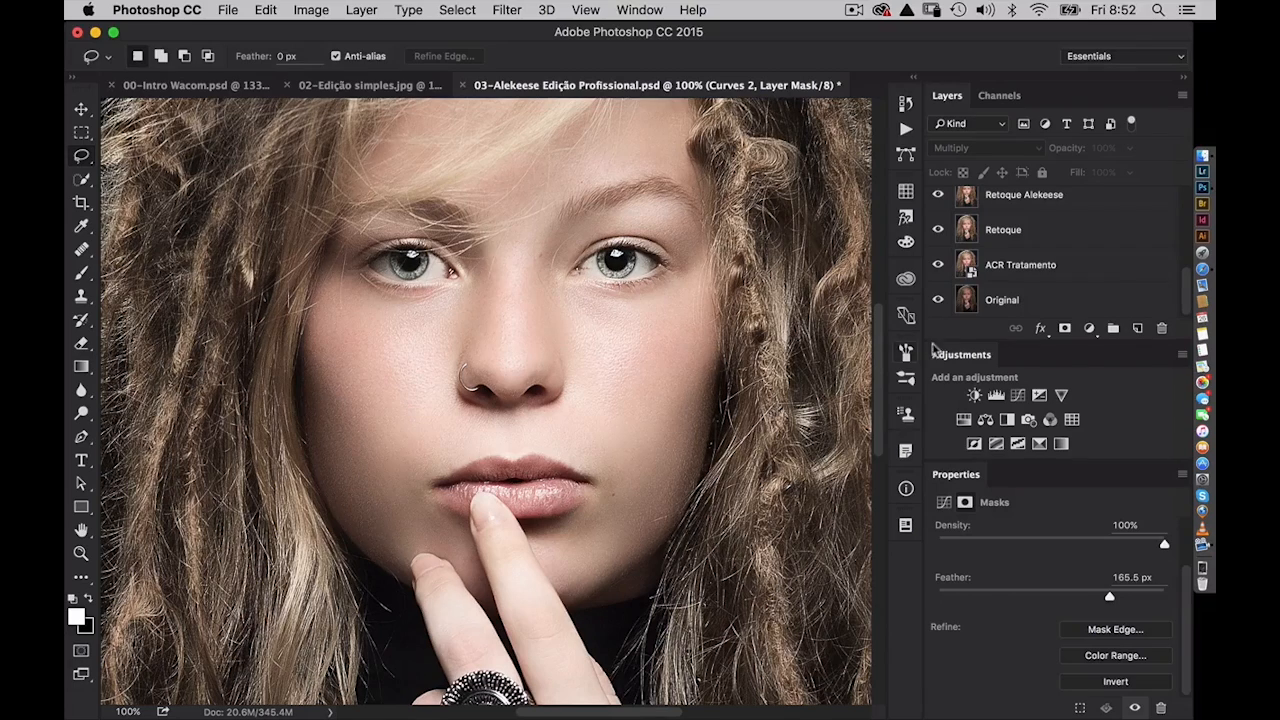
pyautogui.keyDown('alt'); pyautogui.click(938, 300); pyautogui.keyUp('alt')
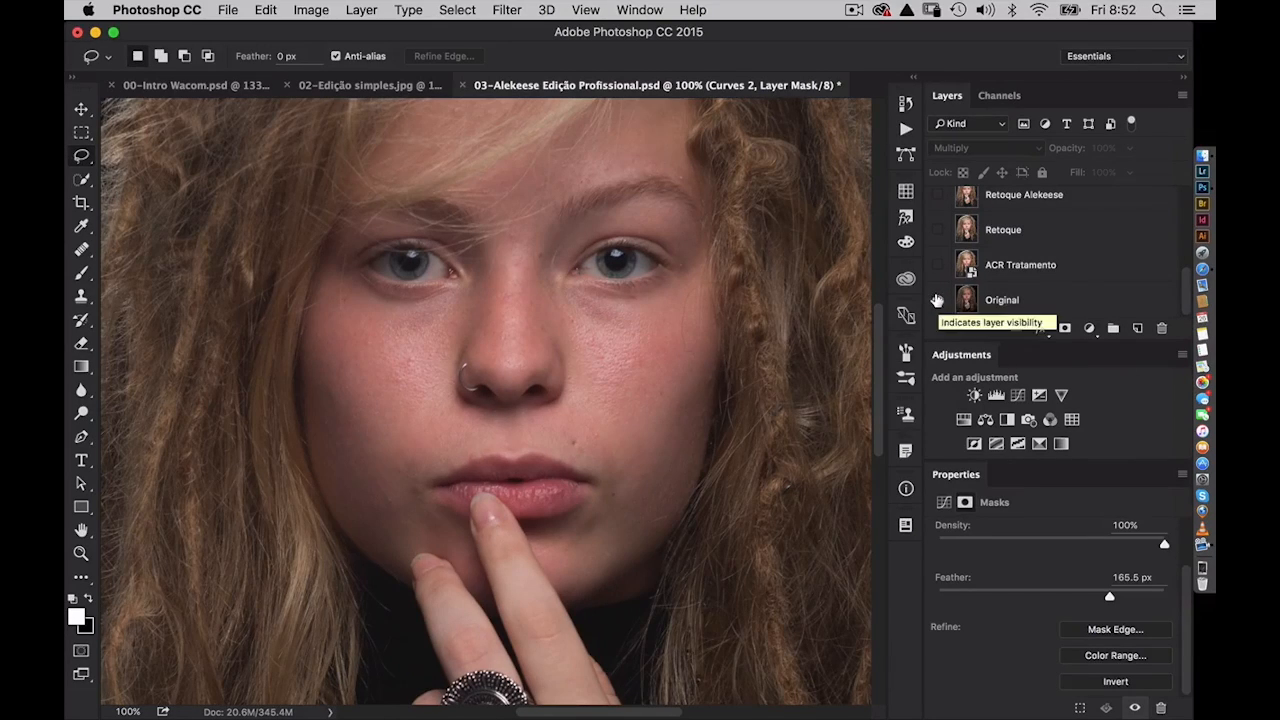
pyautogui.keyDown('alt'); pyautogui.click(937, 300); pyautogui.keyUp('alt')
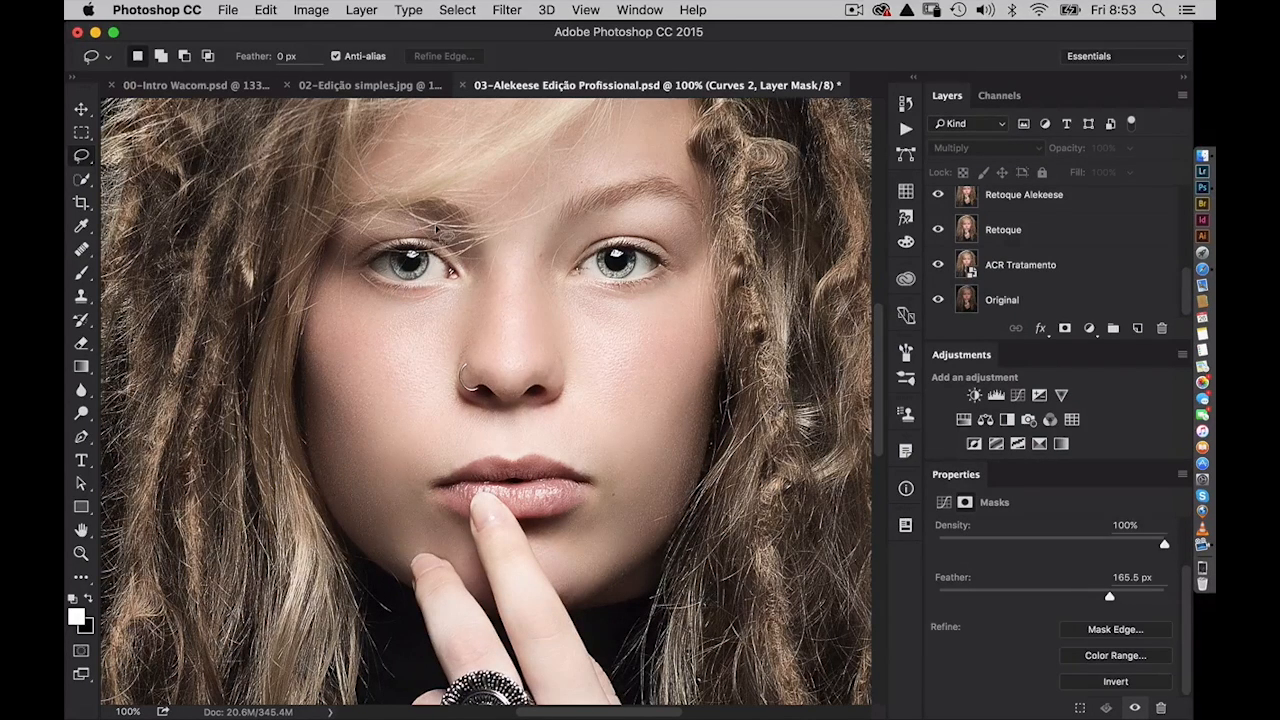
# - Switch to Safari, view the Wacom Intuos Pro, Photoshop Conference and PhotoPro sites, and quit the browser to return to Photoshop
pyautogui.press('super+Tab')
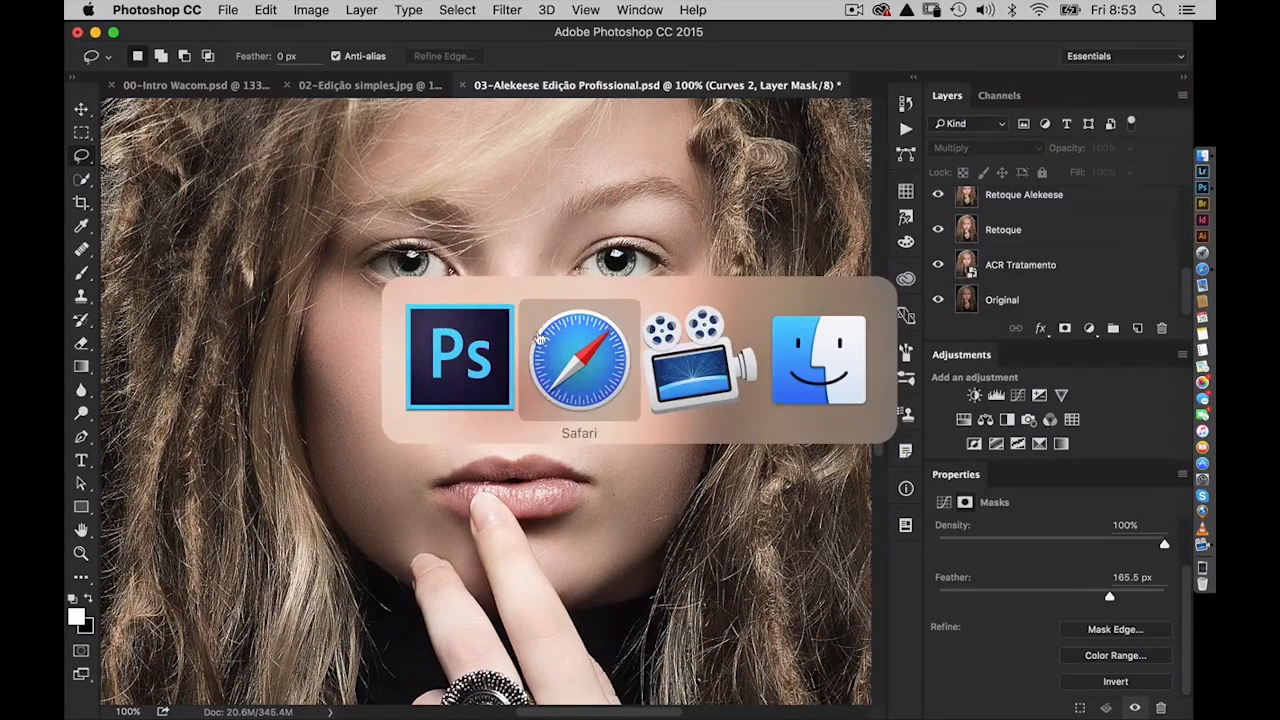
pyautogui.click(580, 367)
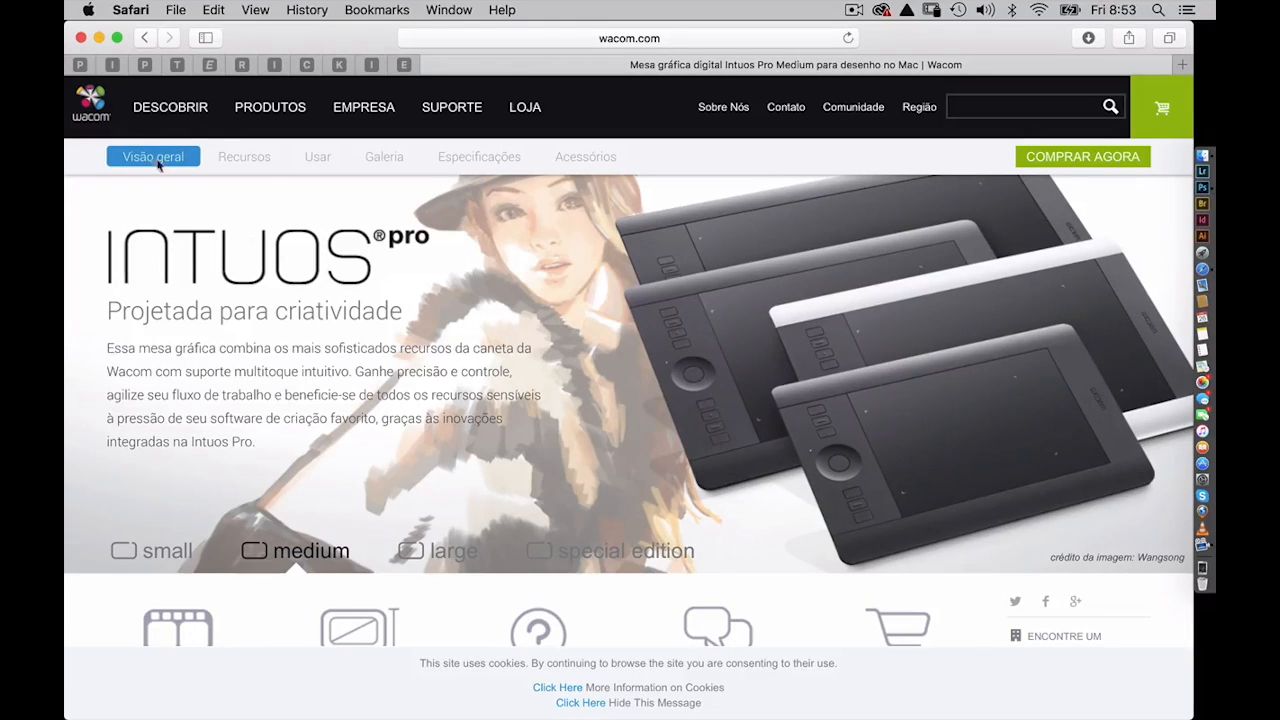
pyautogui.click(144, 65)
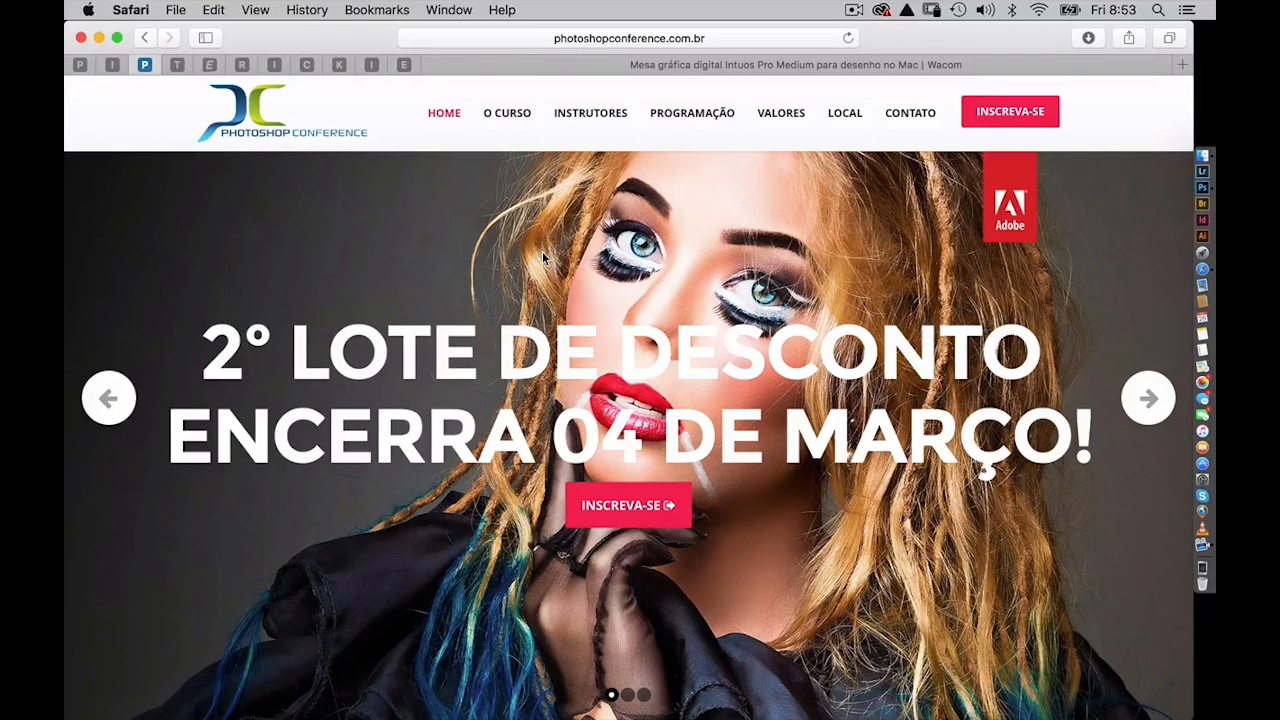
pyautogui.click(80, 66)
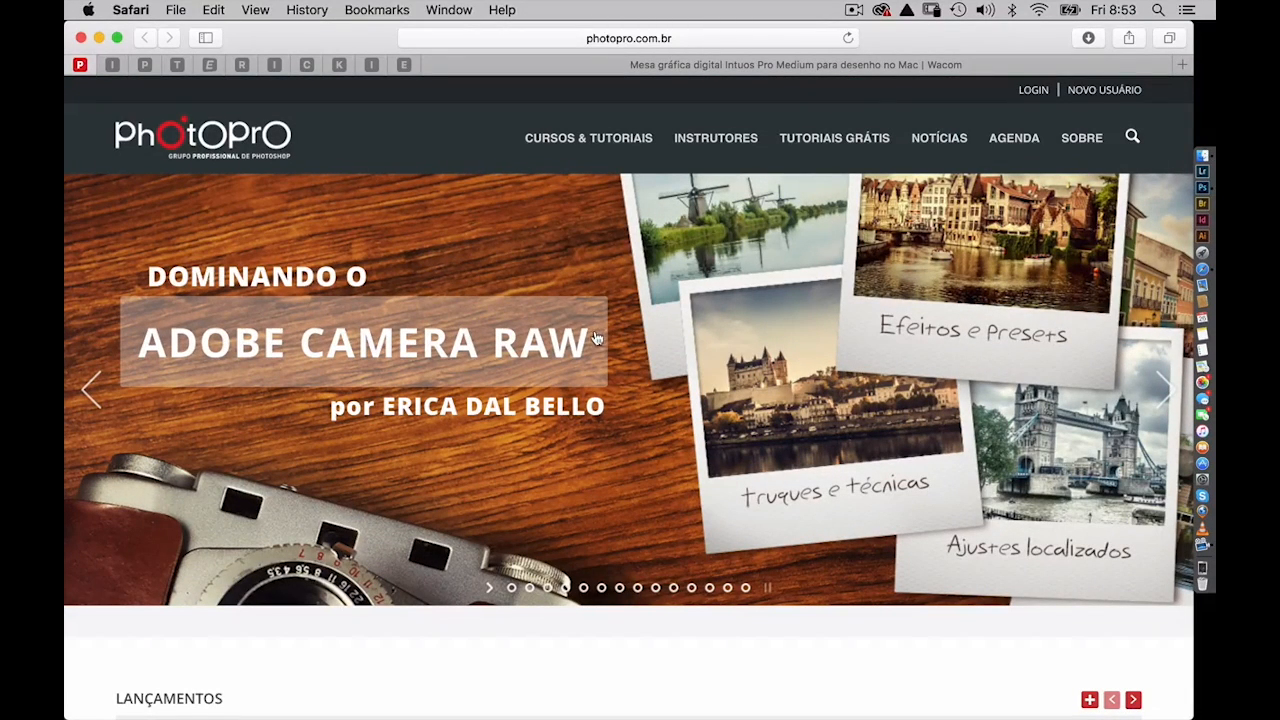
pyautogui.press('super+q')
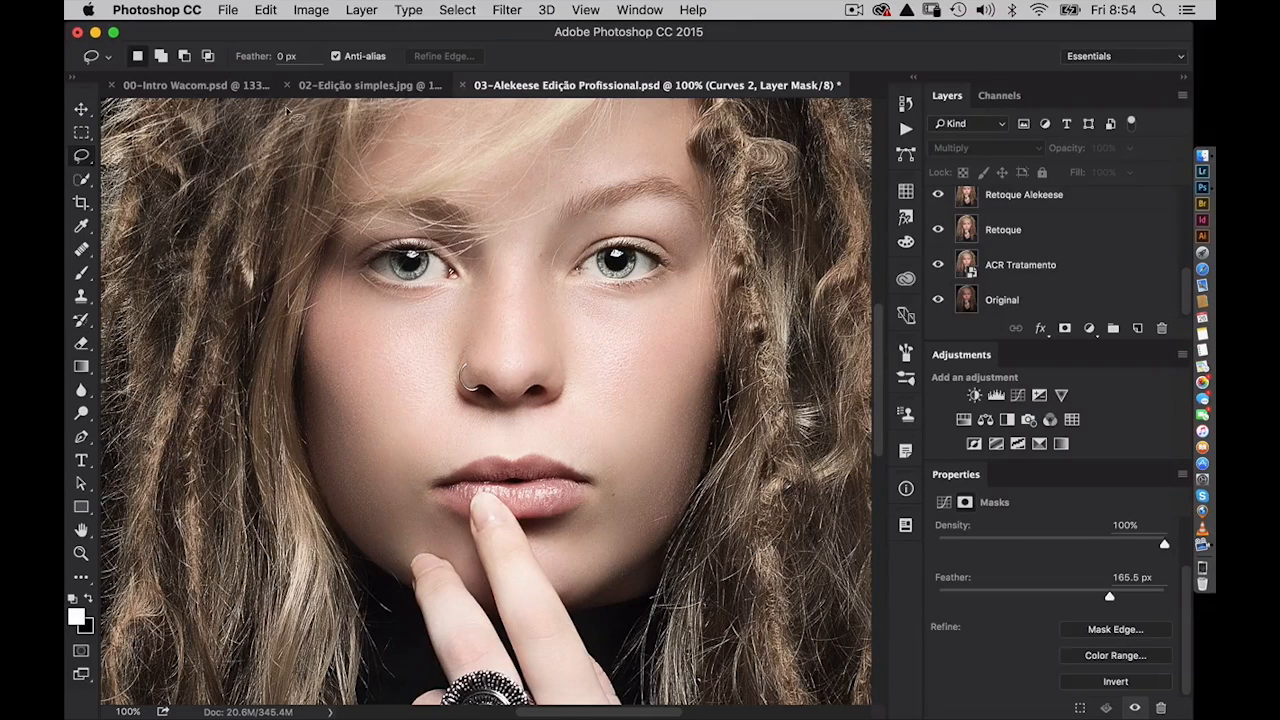
# - Bring up the 00-Intro Wacom.psd document and present its closing slide in full screen mode without the interface
pyautogui.click(210, 84)
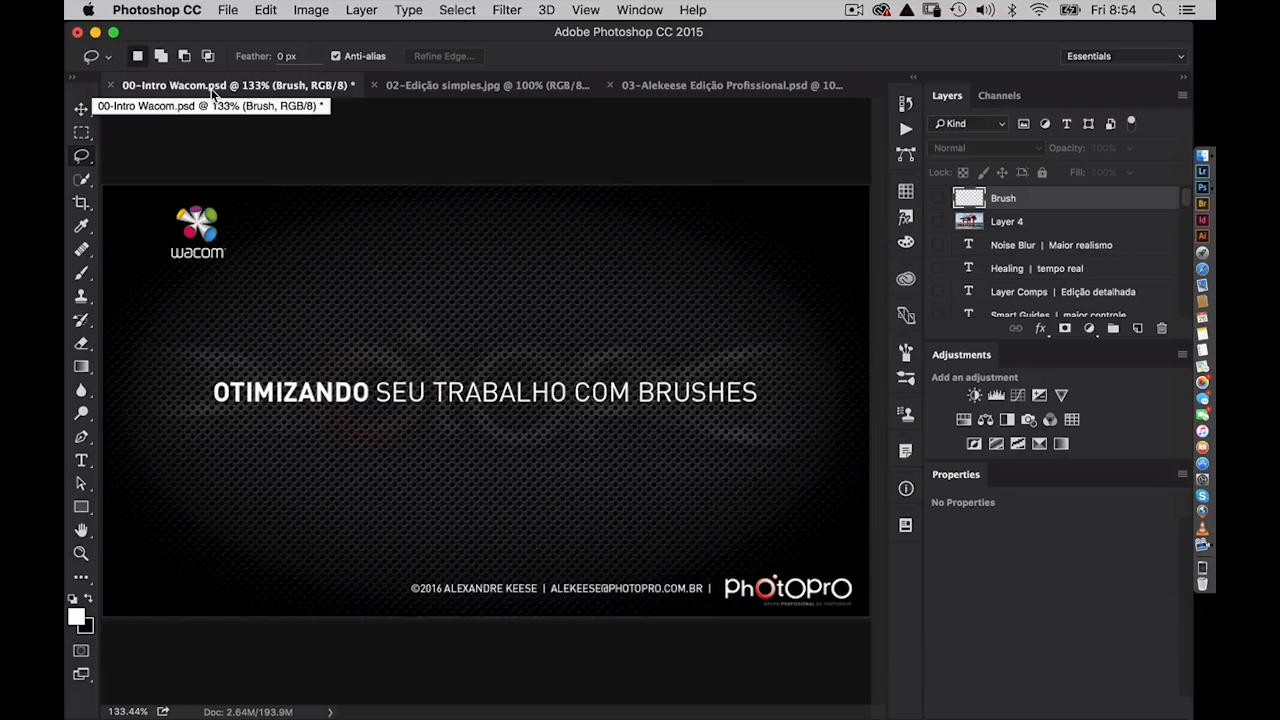
pyautogui.press('f')
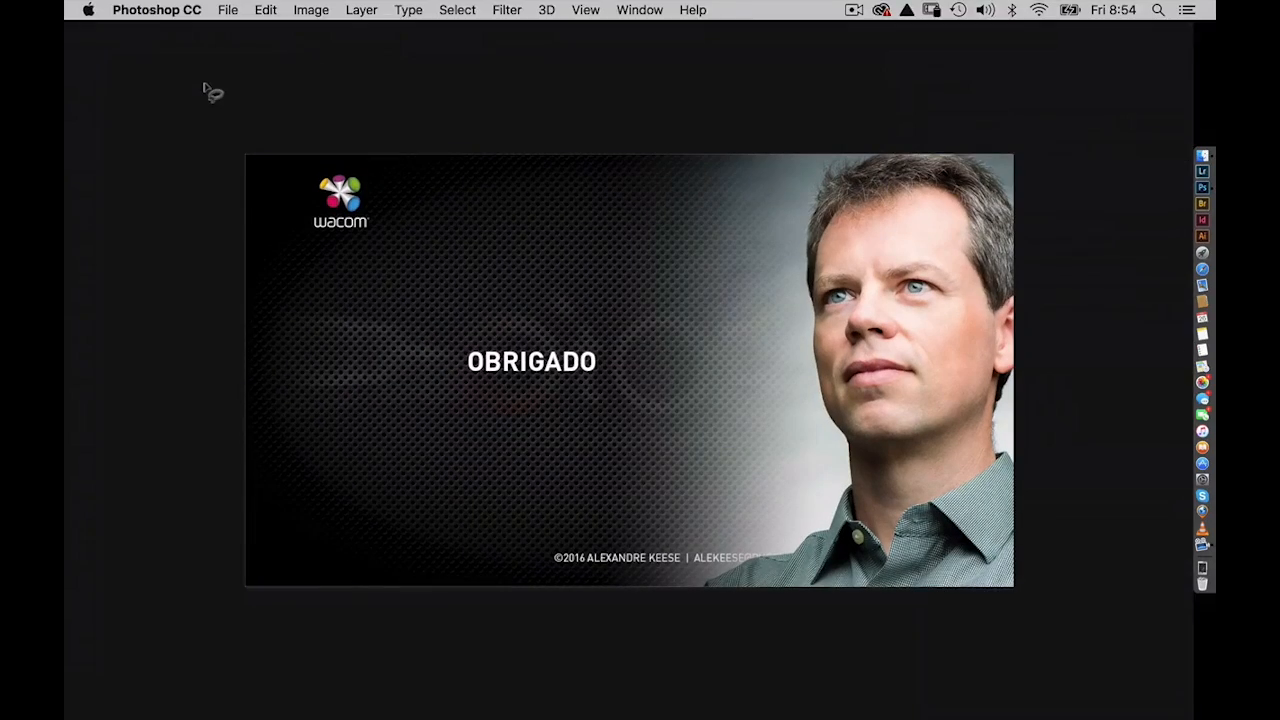
pyautogui.press('f')
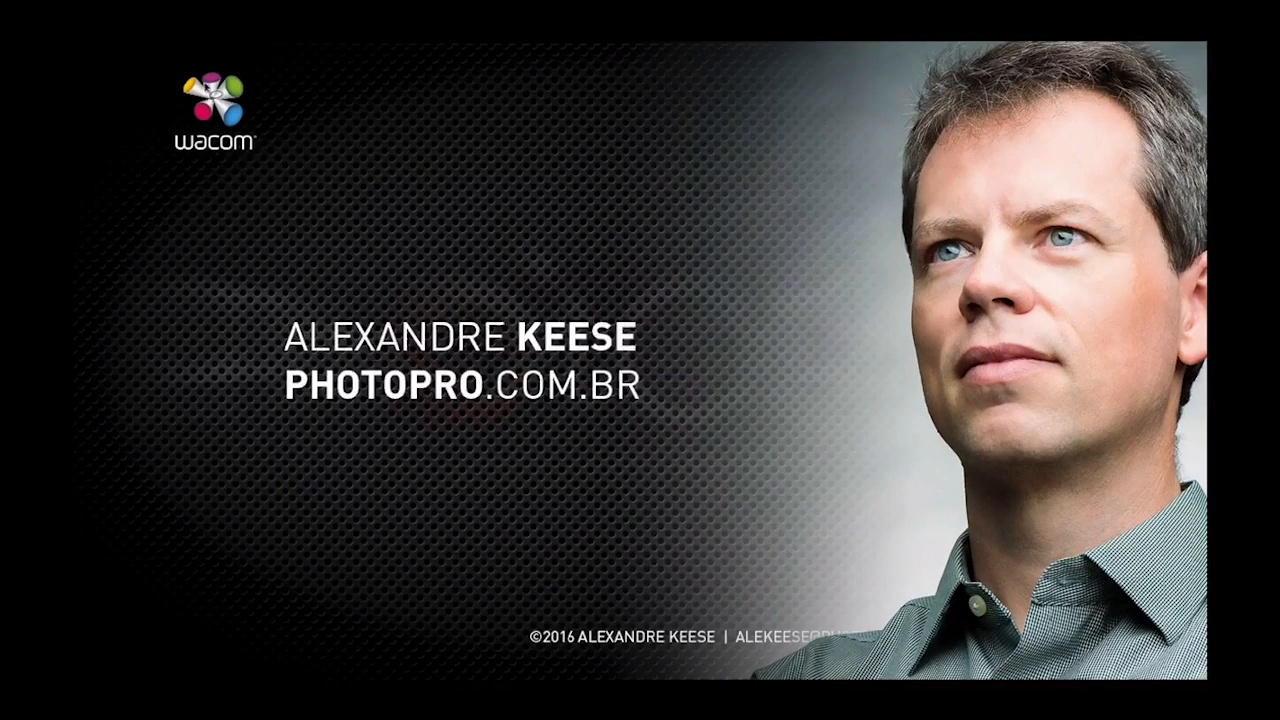